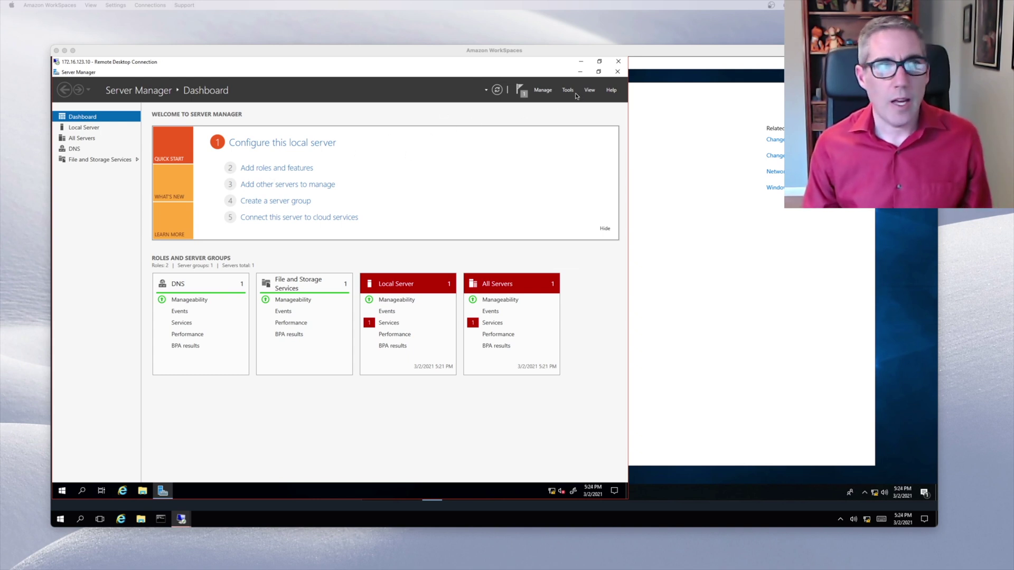
# Step: Start a role-based installation on the local server and select Web Server (IIS) with its management tools
pyautogui.click(294, 170)
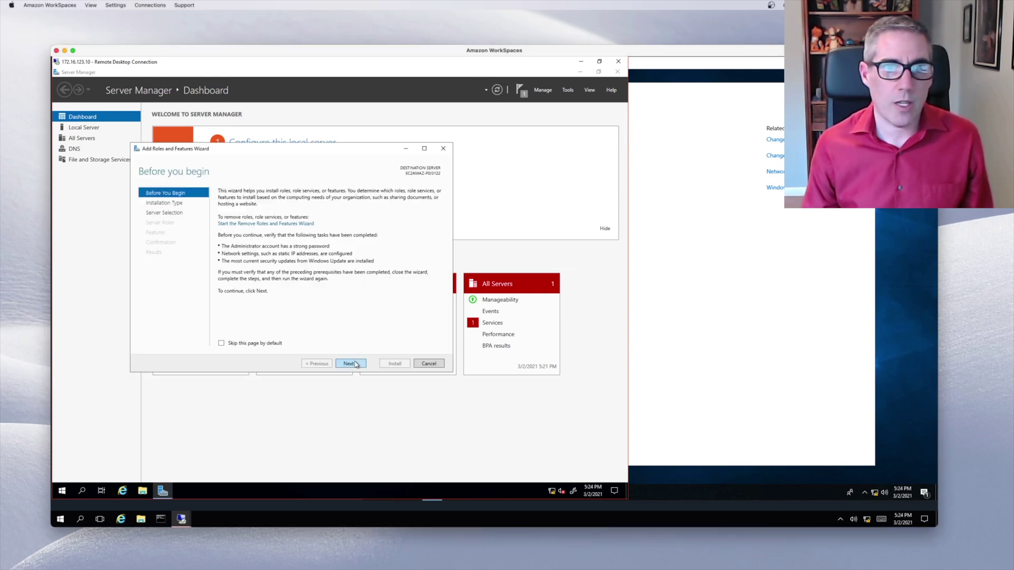
pyautogui.click(356, 363)
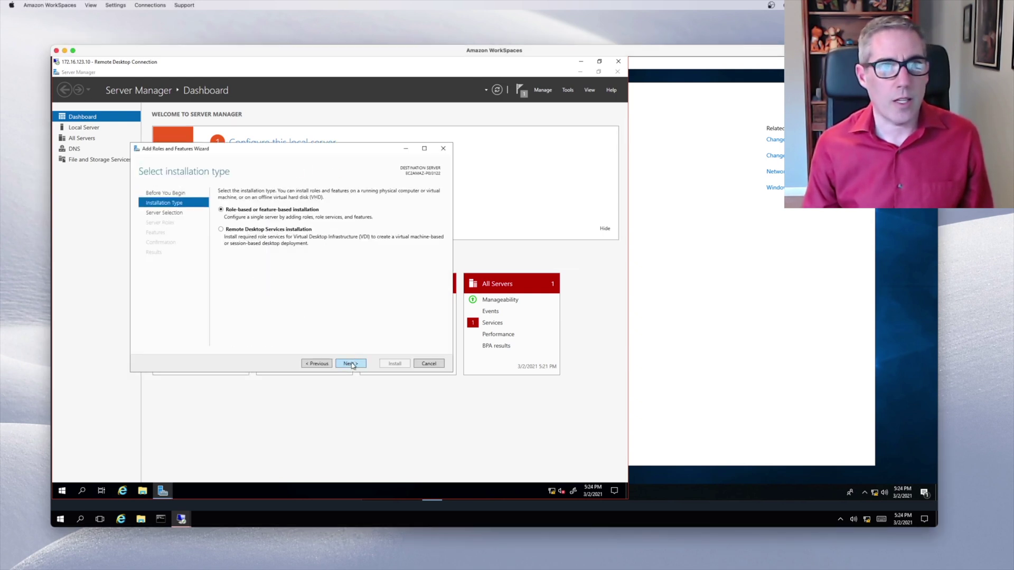
pyautogui.click(352, 363)
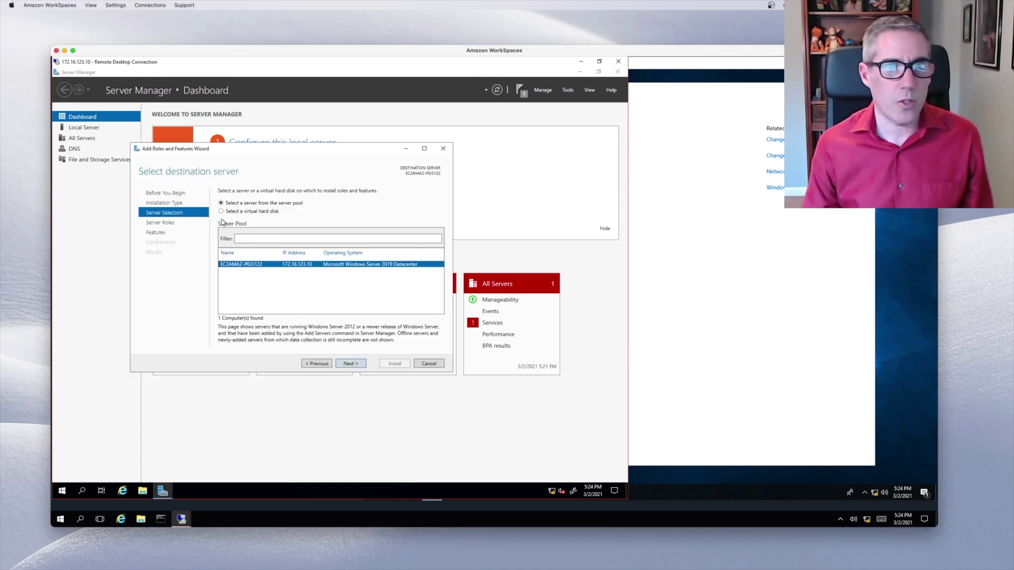
pyautogui.click(350, 364)
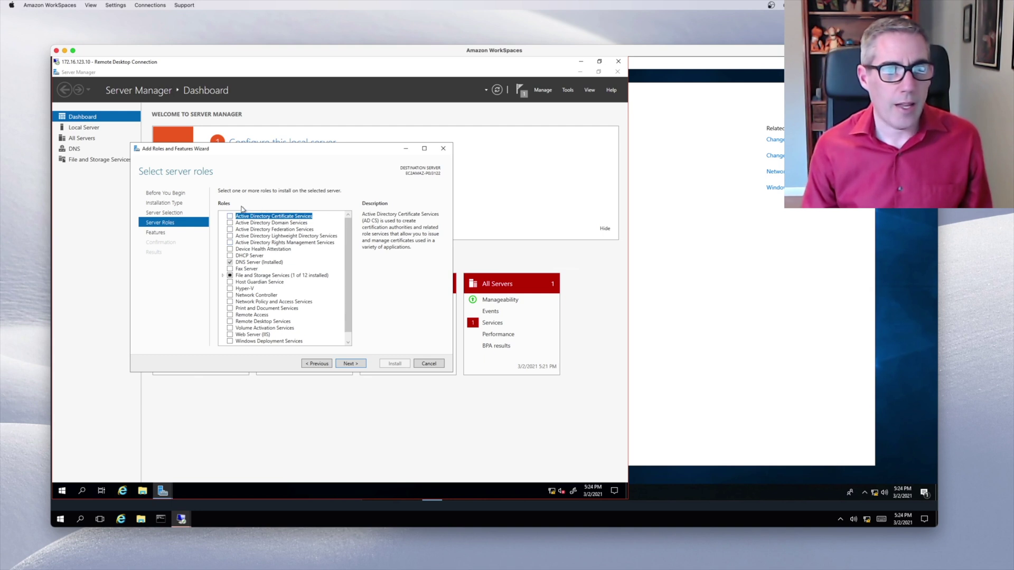
pyautogui.click(230, 335)
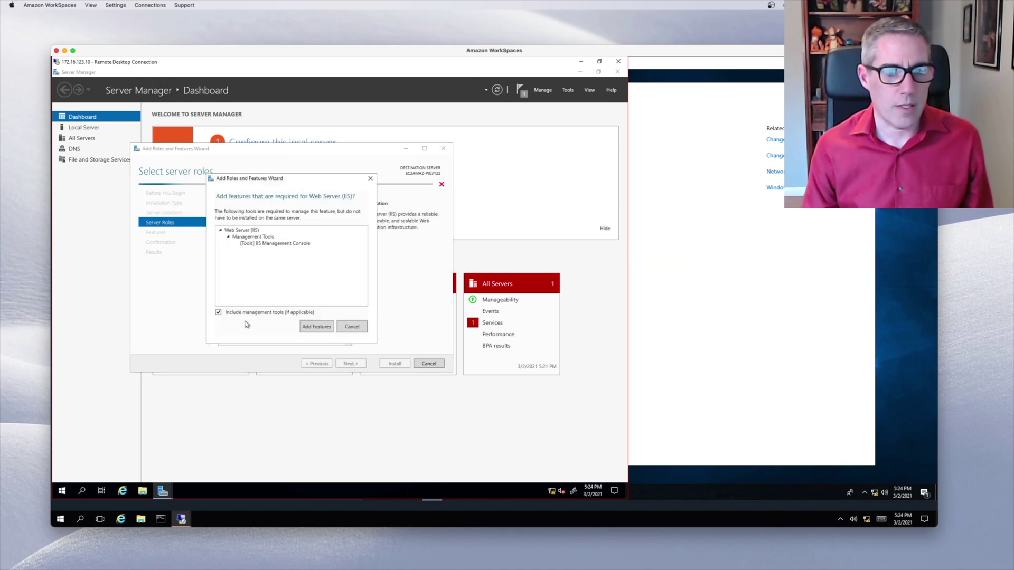
pyautogui.click(311, 326)
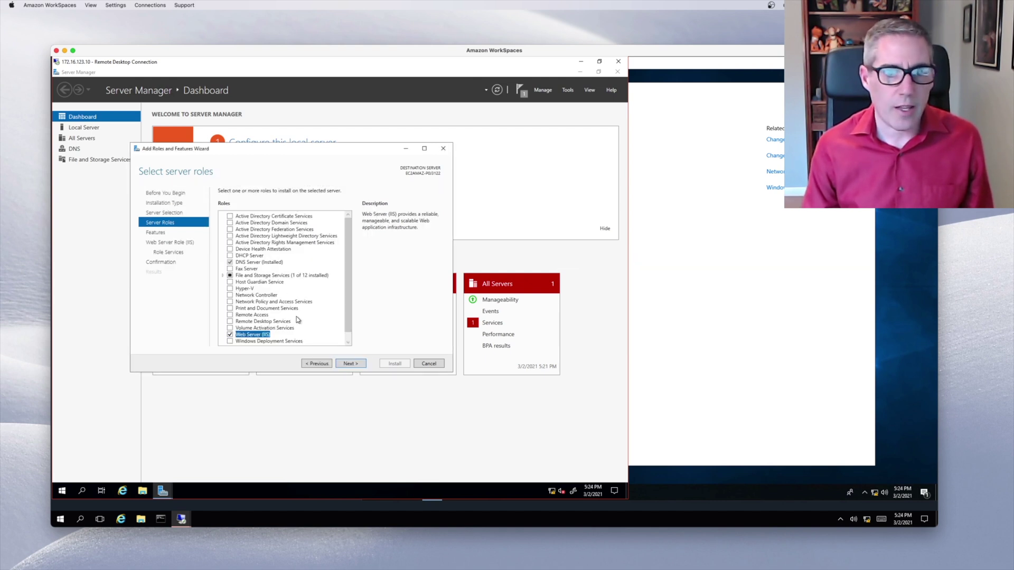
# Step: Keep the default features and IIS role services, then begin the installation
pyautogui.click(350, 363)
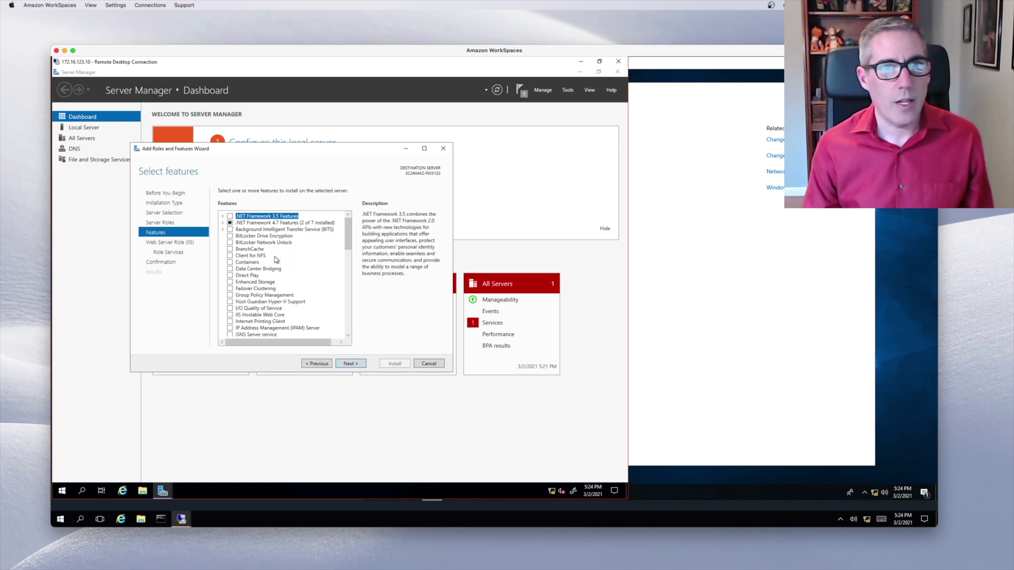
pyautogui.click(351, 364)
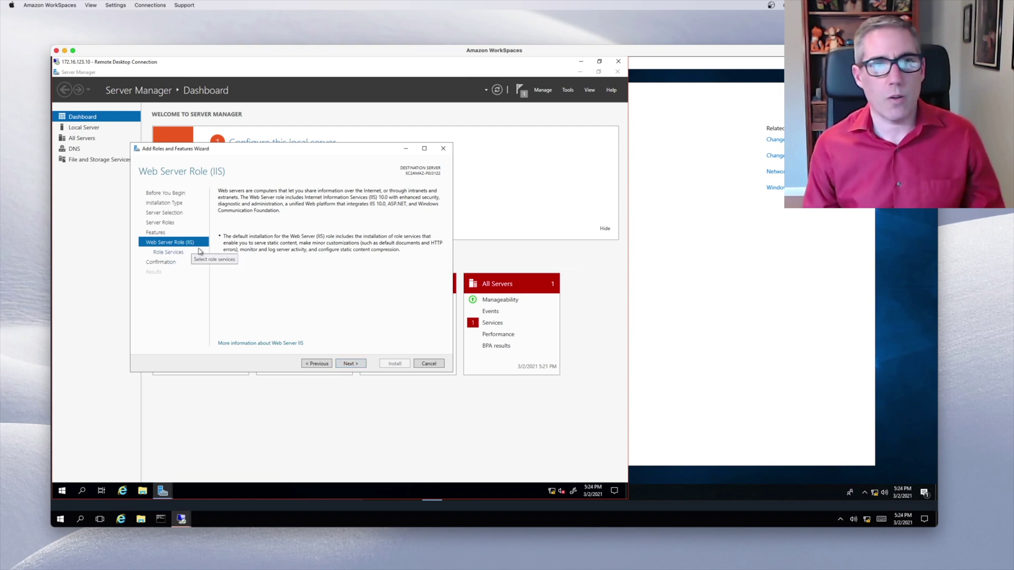
pyautogui.click(350, 363)
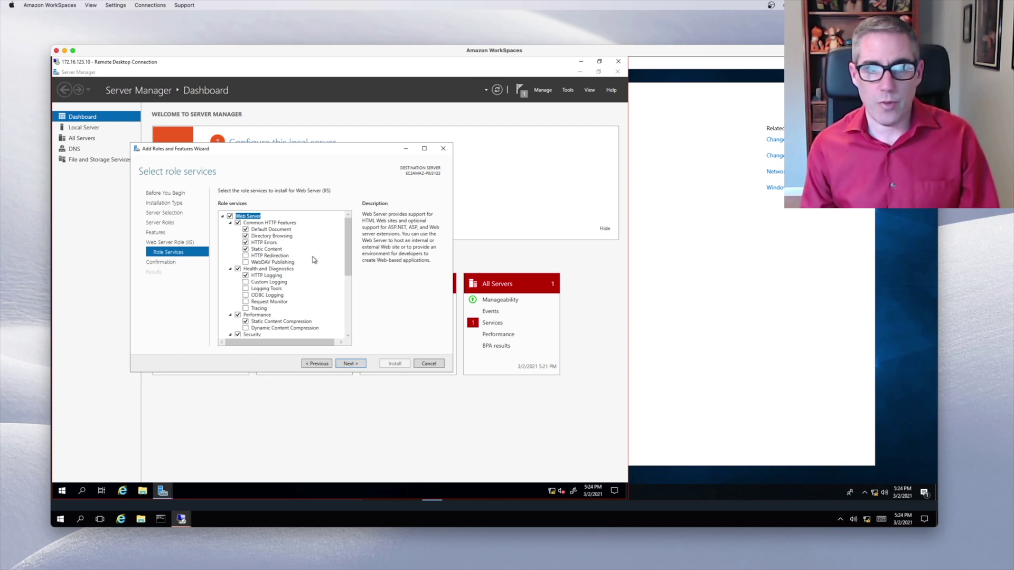
pyautogui.scroll(-4, 315, 260)
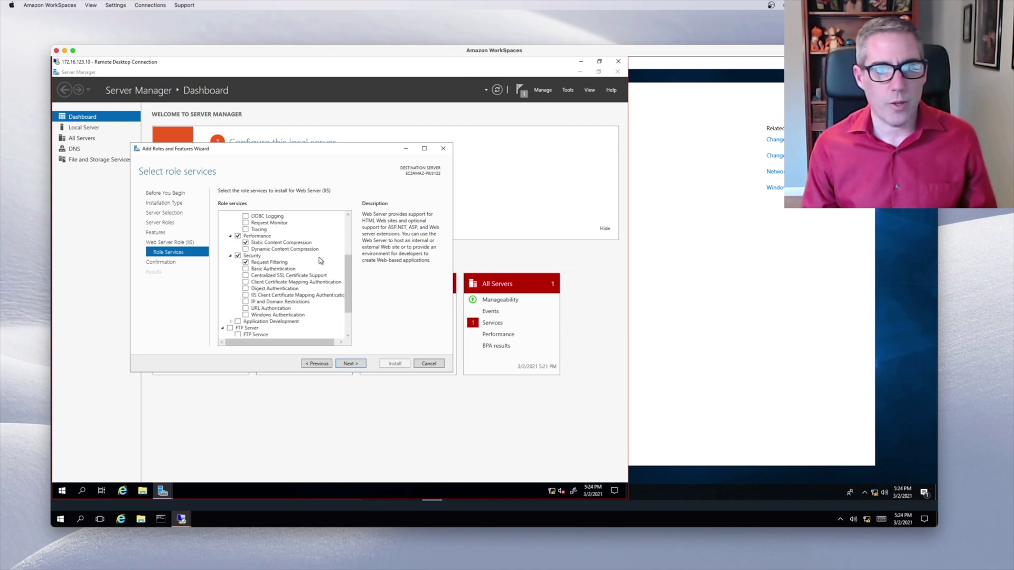
pyautogui.scroll(-1, 319, 261)
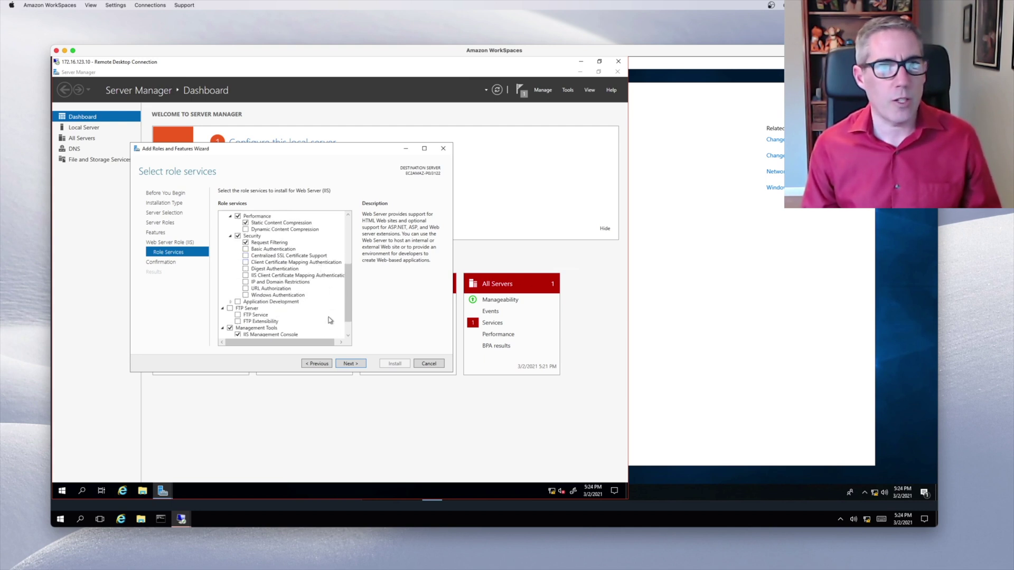
pyautogui.click(350, 363)
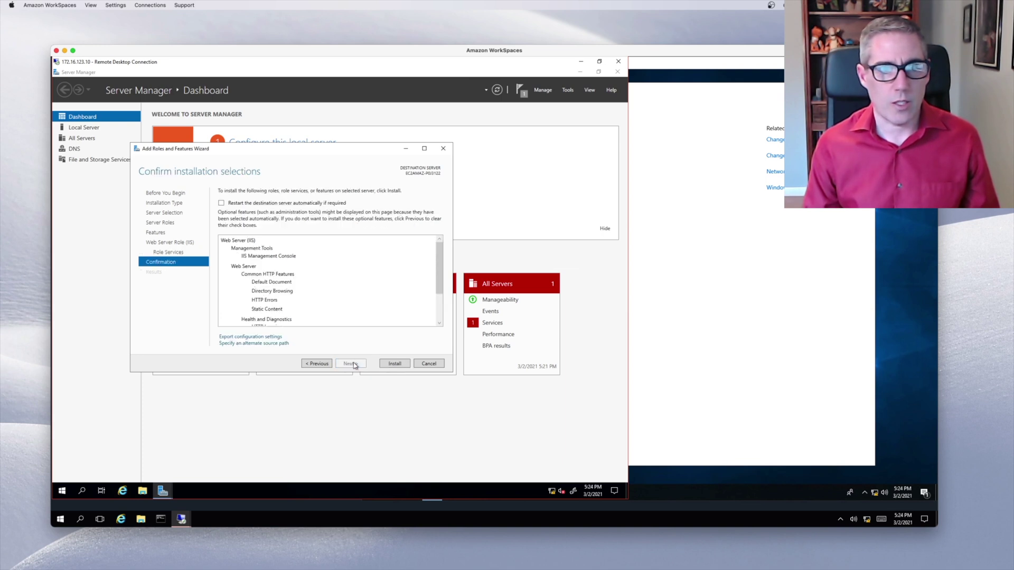
pyautogui.click(394, 363)
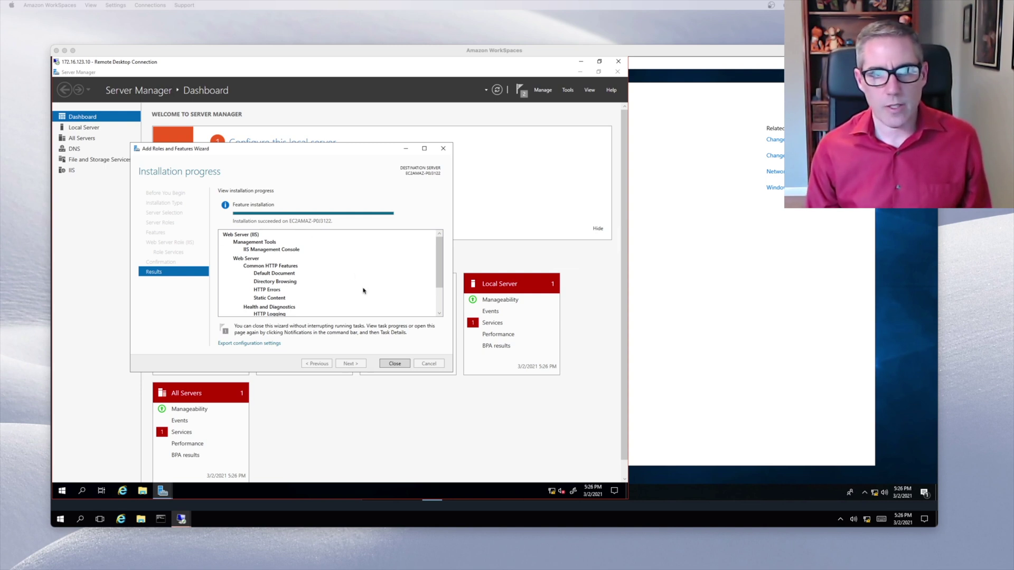
# Step: Close the Add Roles and Features Wizard once the IIS installation succeeds
pyautogui.click(394, 363)
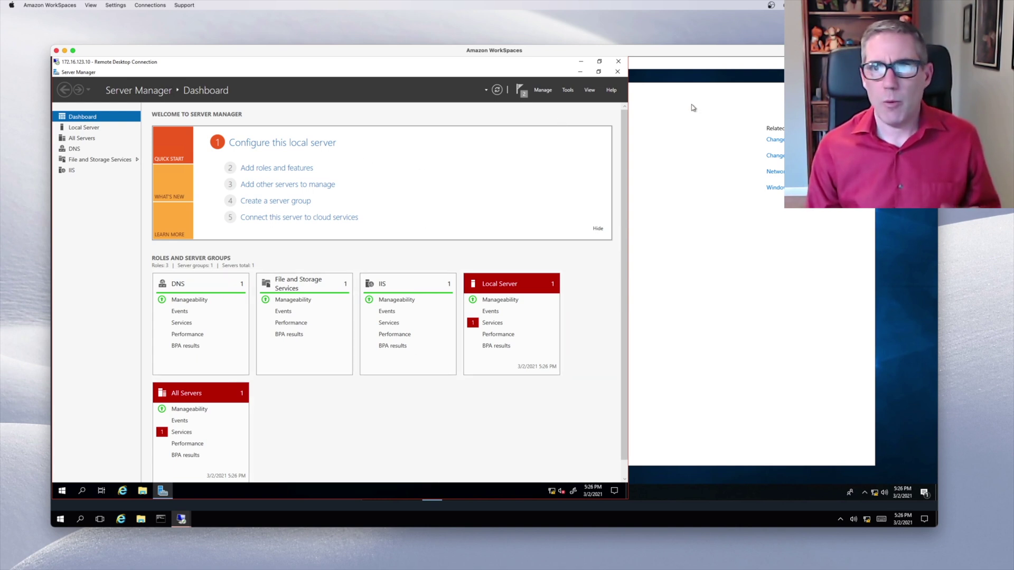
# Step: On the client machine, launch Firefox, decline the default-browser prompt, and load 172.16.123.10
pyautogui.click(709, 90)
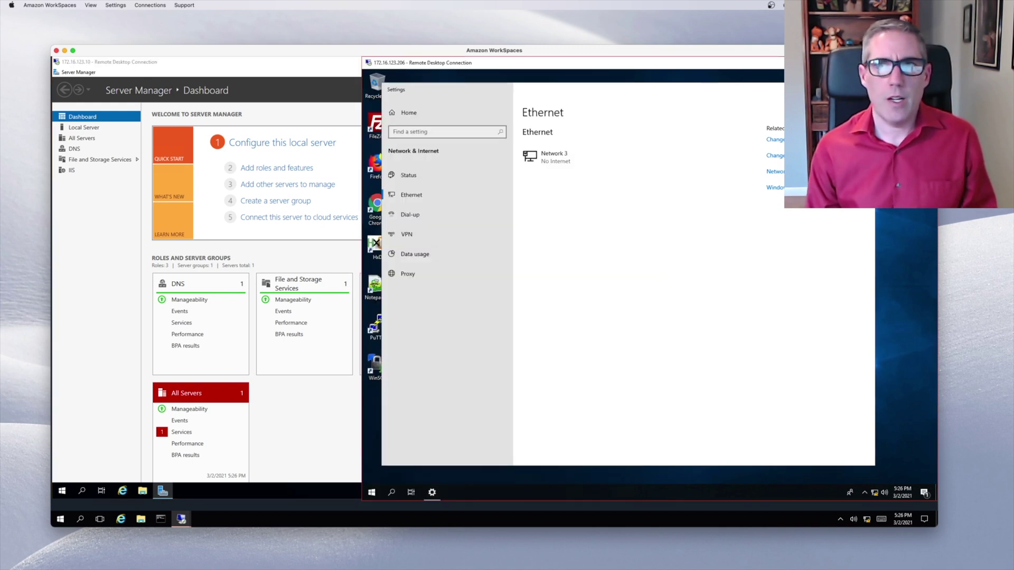
pyautogui.click(863, 88)
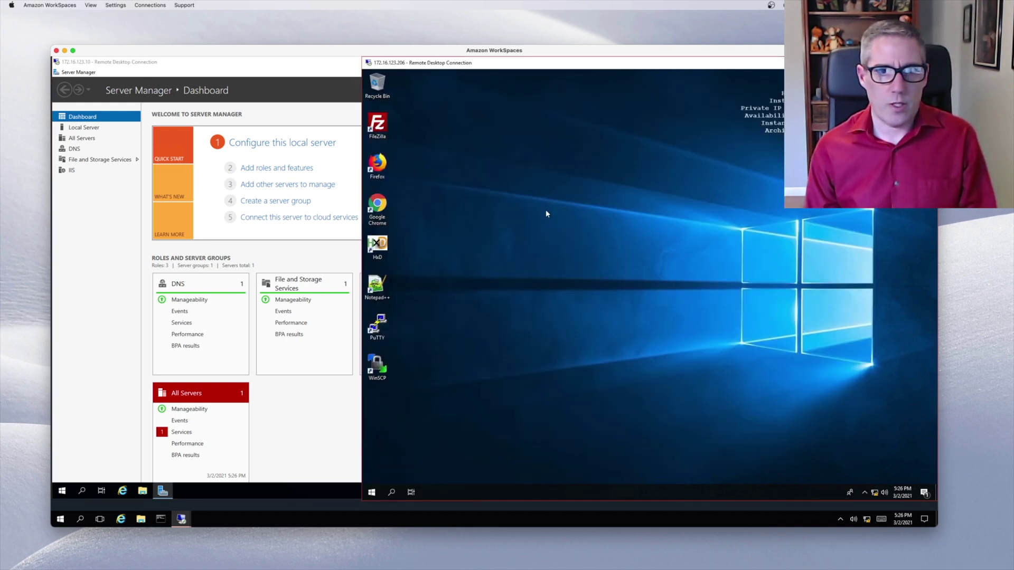
pyautogui.doubleClick(377, 164)
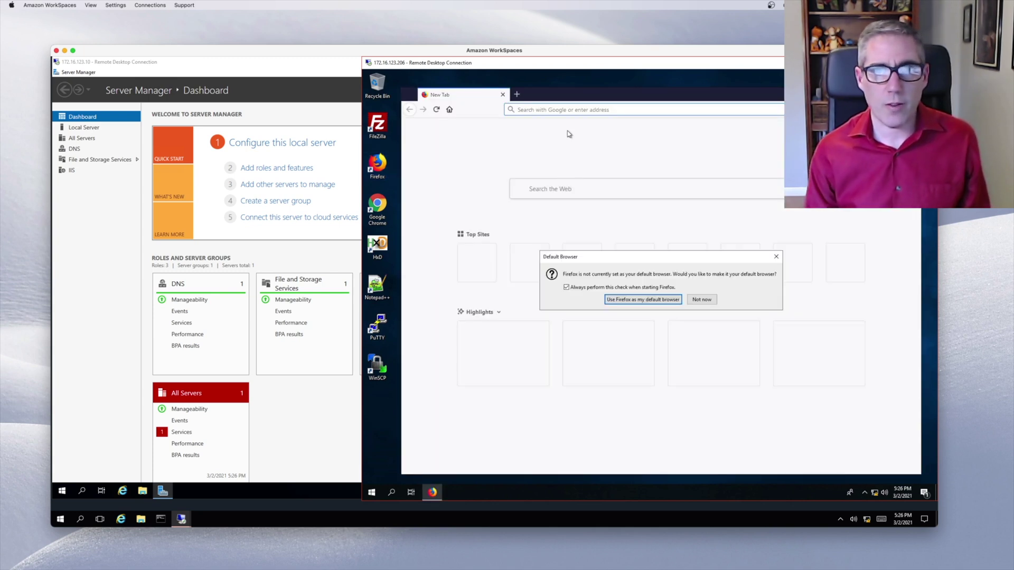
pyautogui.click(701, 299)
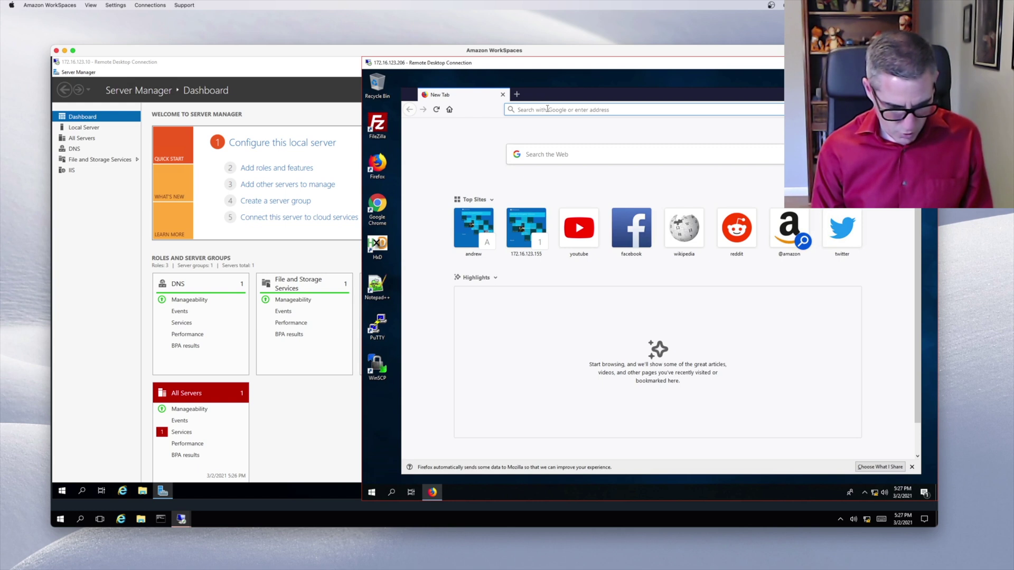
pyautogui.write('172.16.')
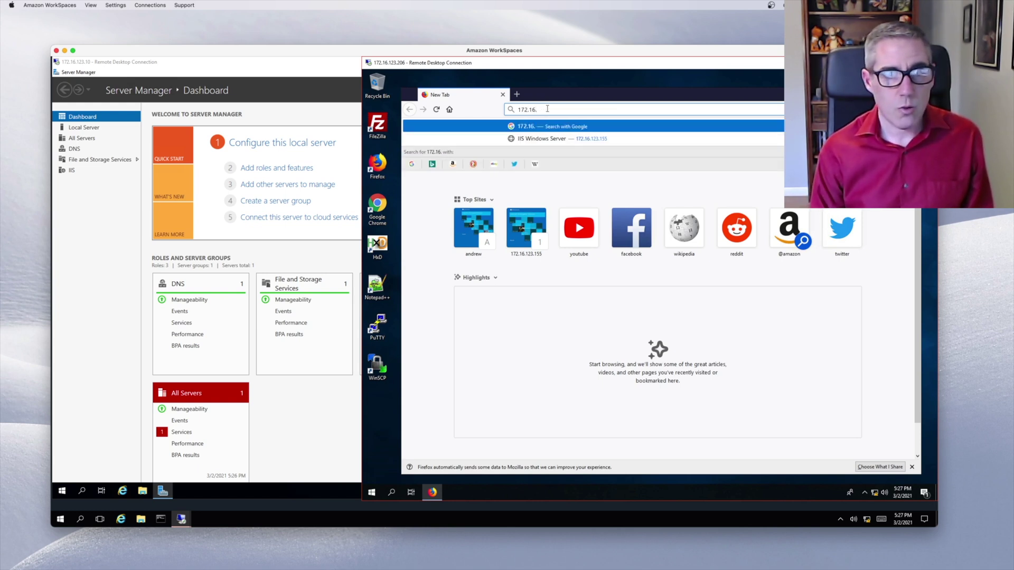
pyautogui.write('123.10')
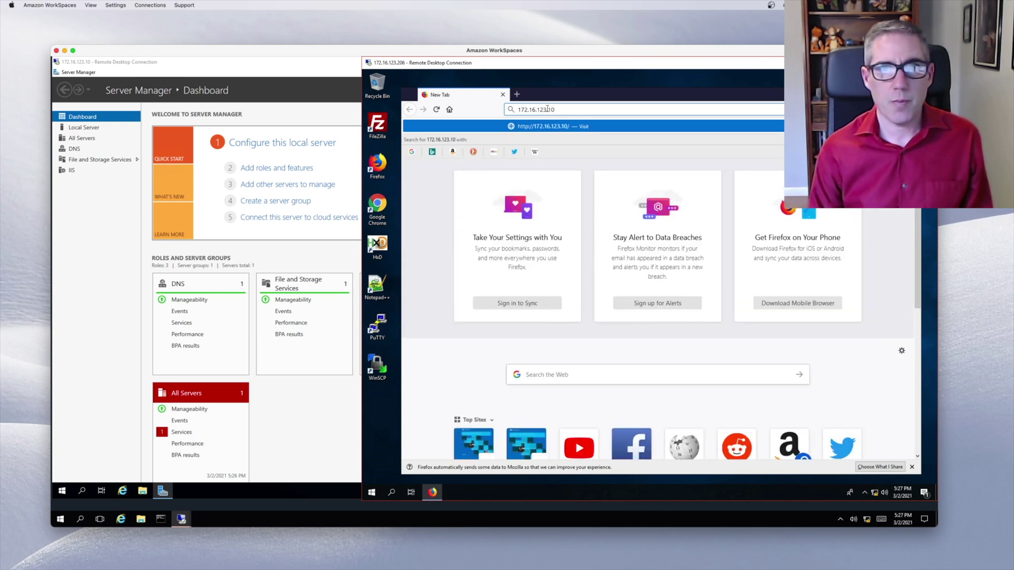
pyautogui.press('Return')
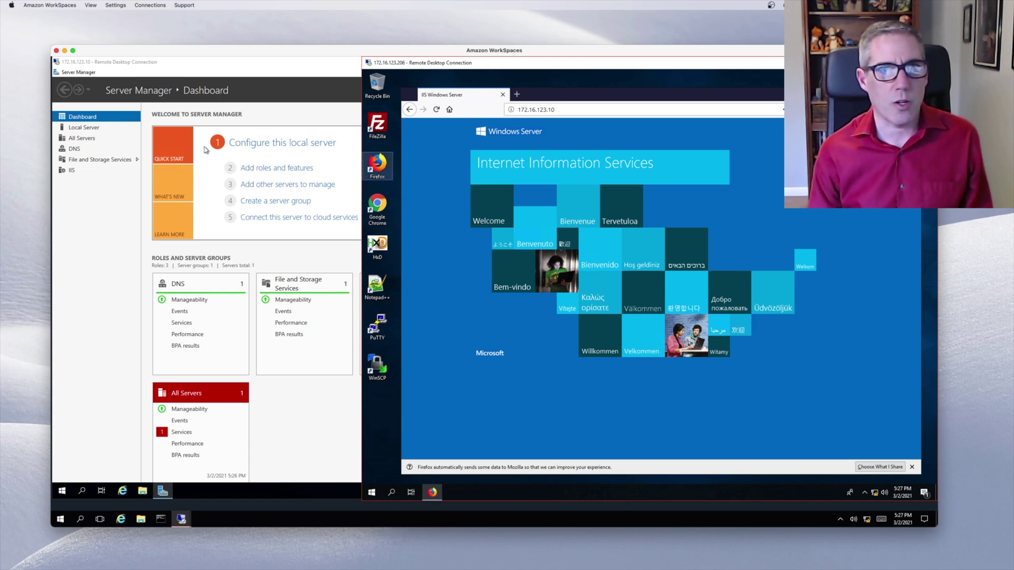
pyautogui.click(519, 110)
pyautogui.press('Home')
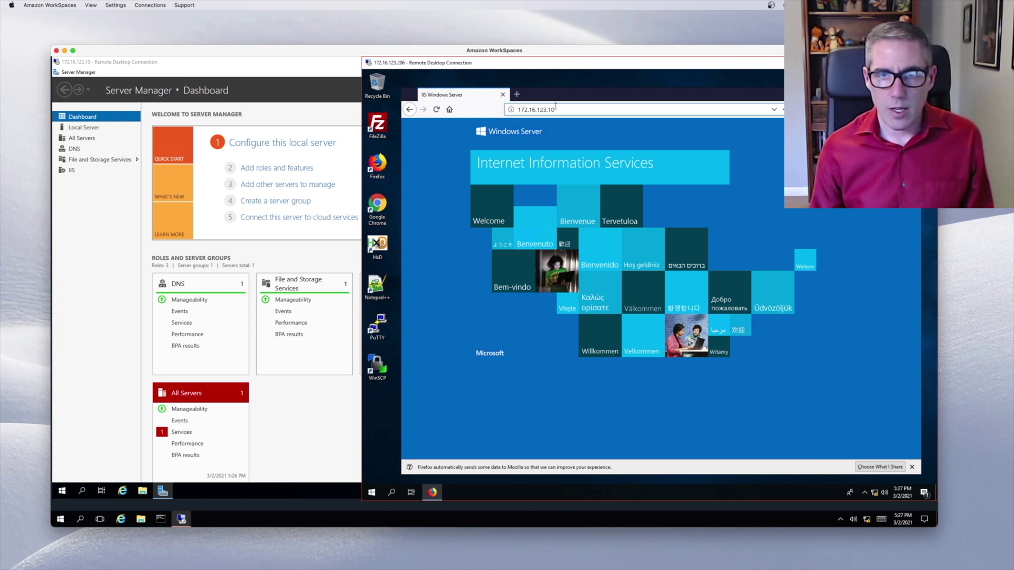
pyautogui.write('http')
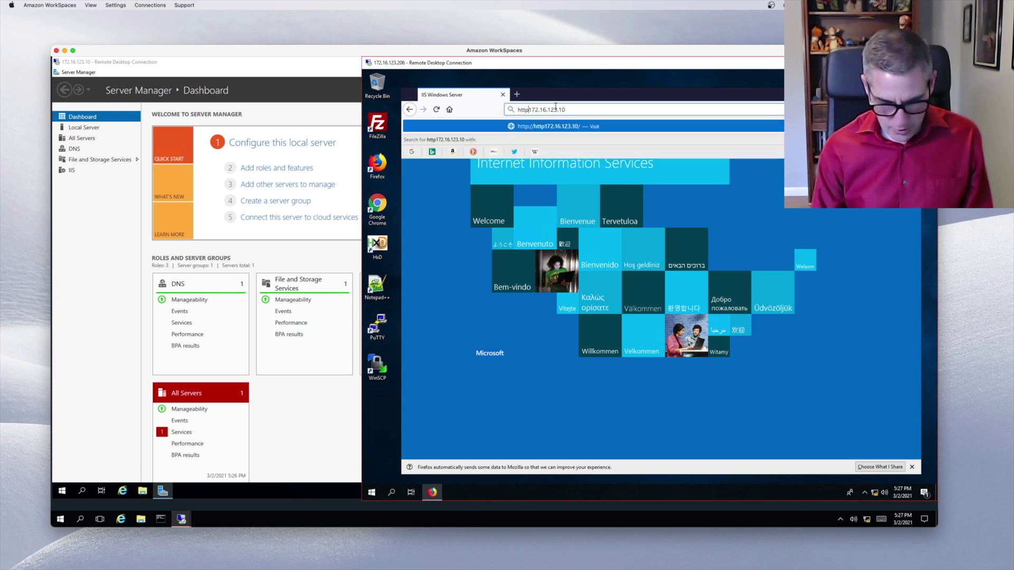
pyautogui.press('BackSpace')
pyautogui.press('BackSpace')
pyautogui.press('BackSpace')
pyautogui.press('BackSpace')
pyautogui.press('Return')
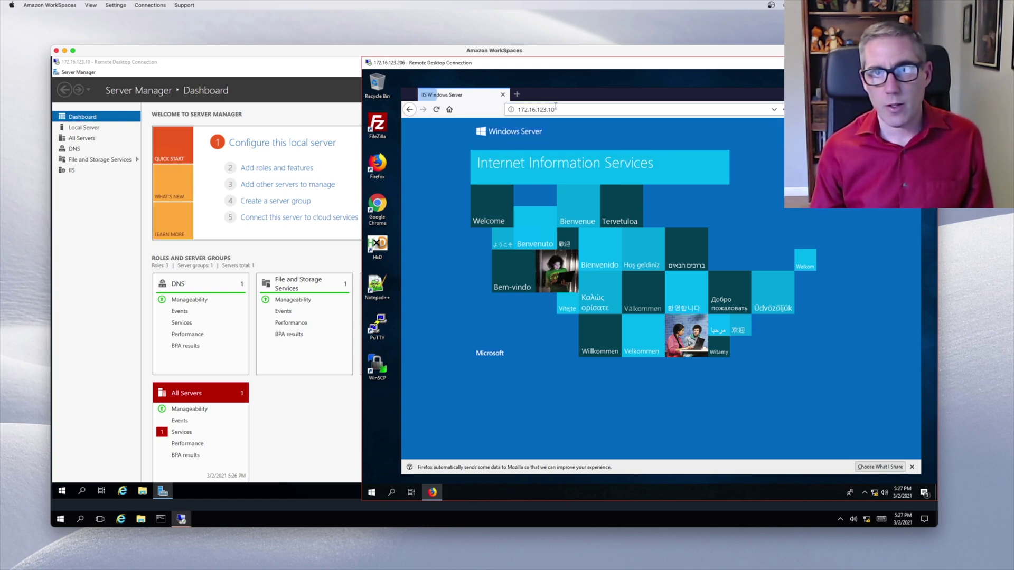
pyautogui.click(518, 111)
pyautogui.write('htt')
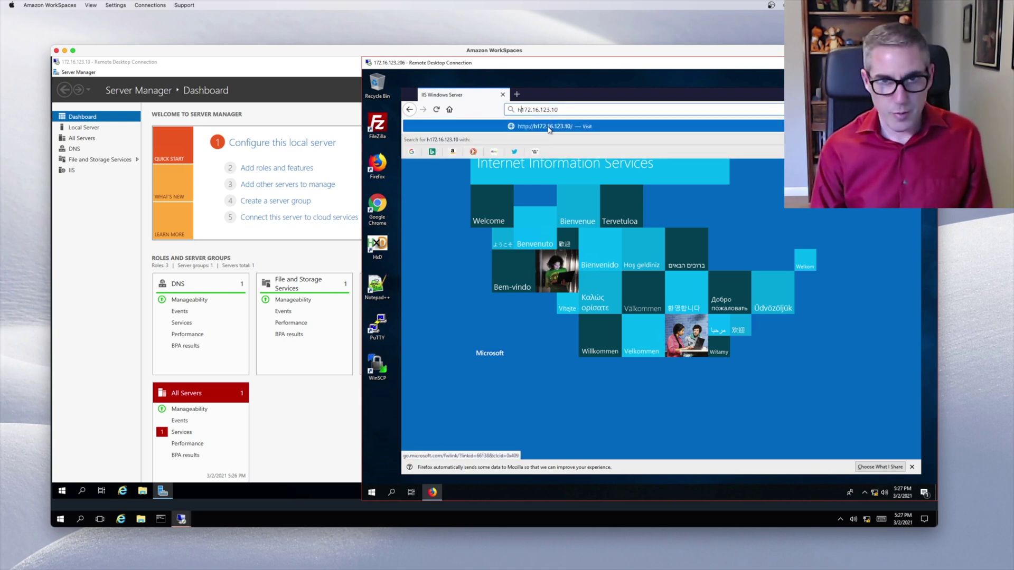
pyautogui.write('ps')
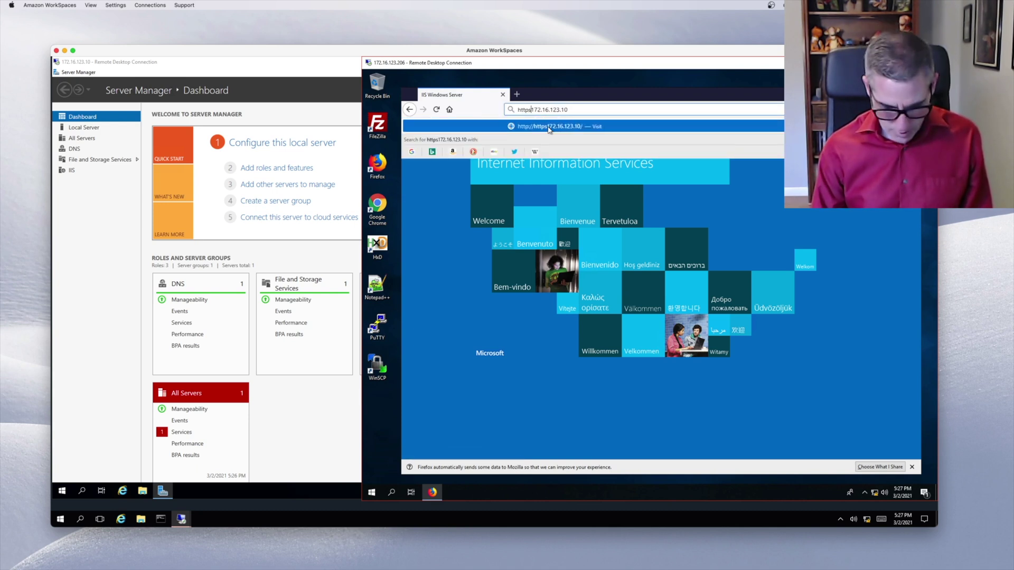
pyautogui.write('://')
pyautogui.click(547, 126)
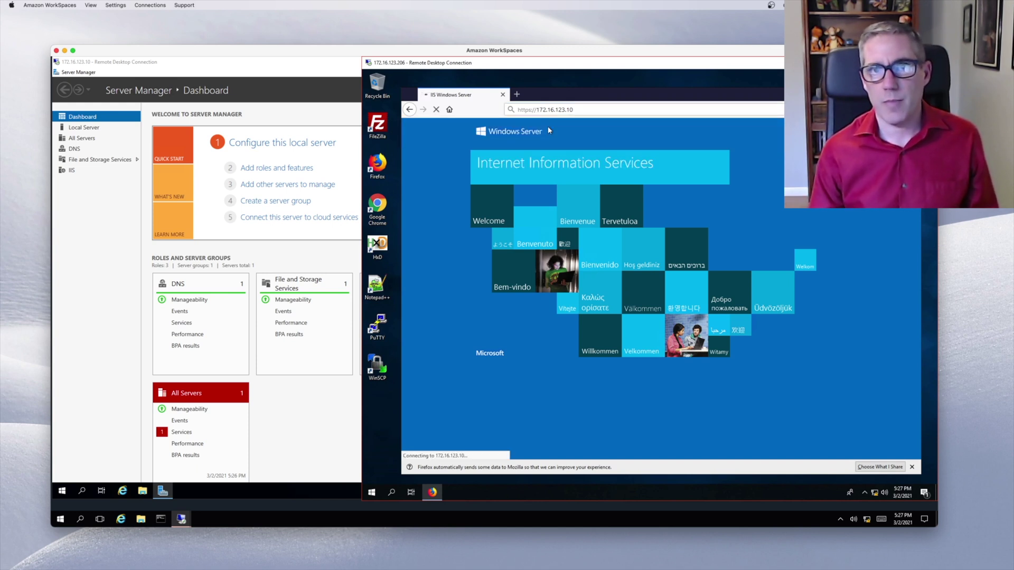
pyautogui.click(305, 110)
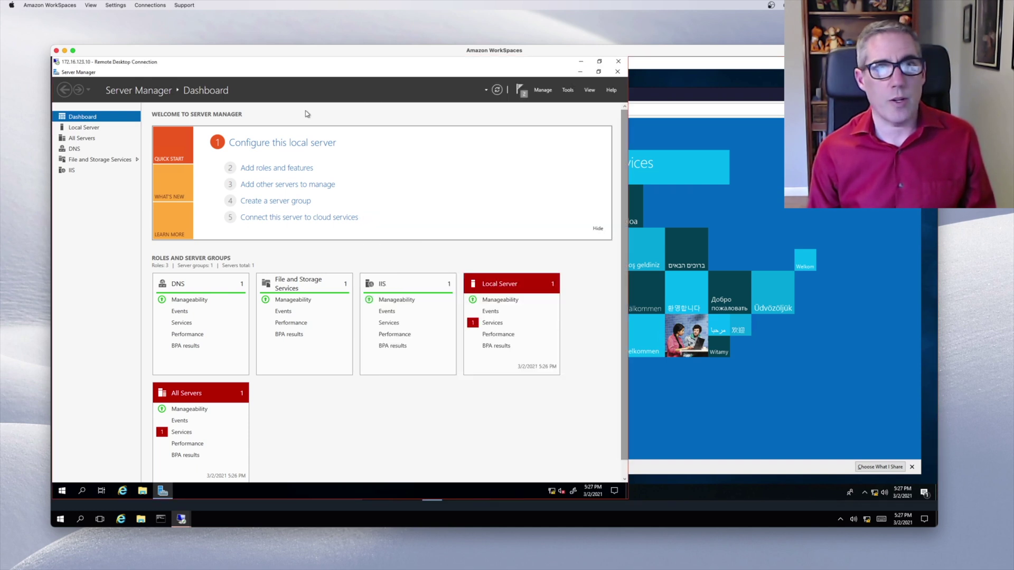
# Step: From the Start menu's Windows Administrative Tools group, launch Internet Information Services (IIS) Manager
pyautogui.click(550, 94)
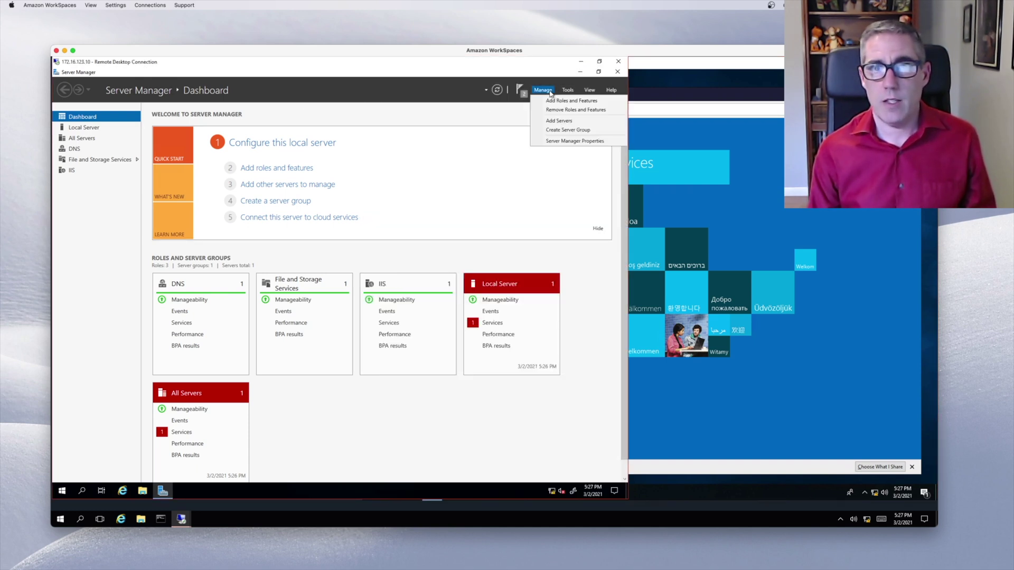
pyautogui.click(562, 88)
pyautogui.click(562, 87)
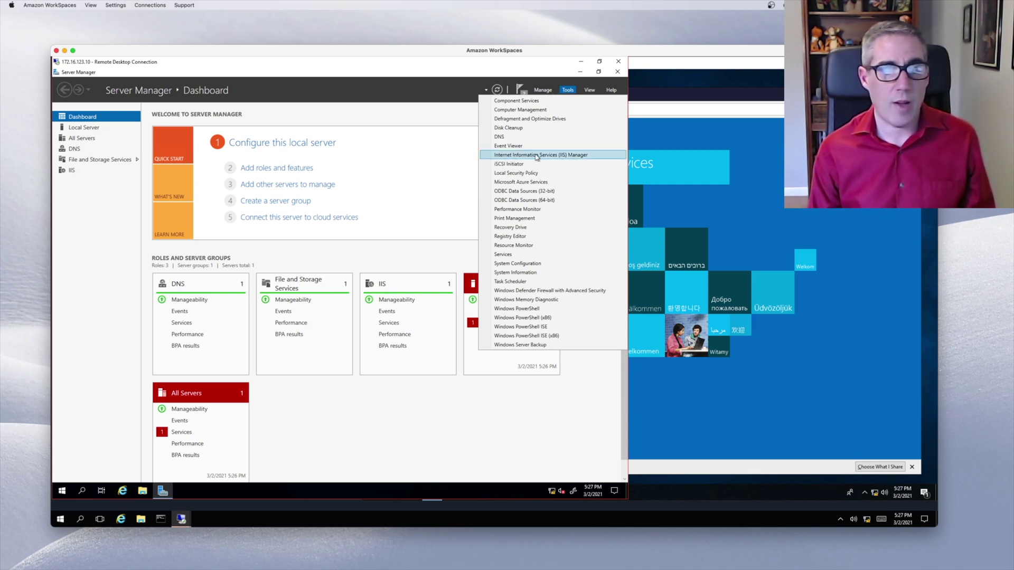
pyautogui.click(62, 490)
pyautogui.scroll(-3, 110, 407)
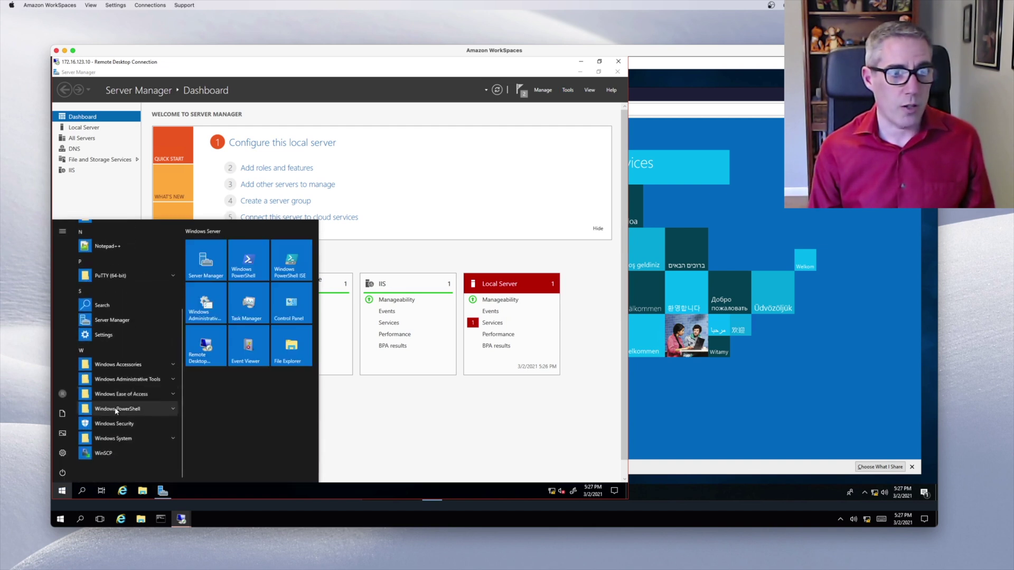
pyautogui.click(121, 384)
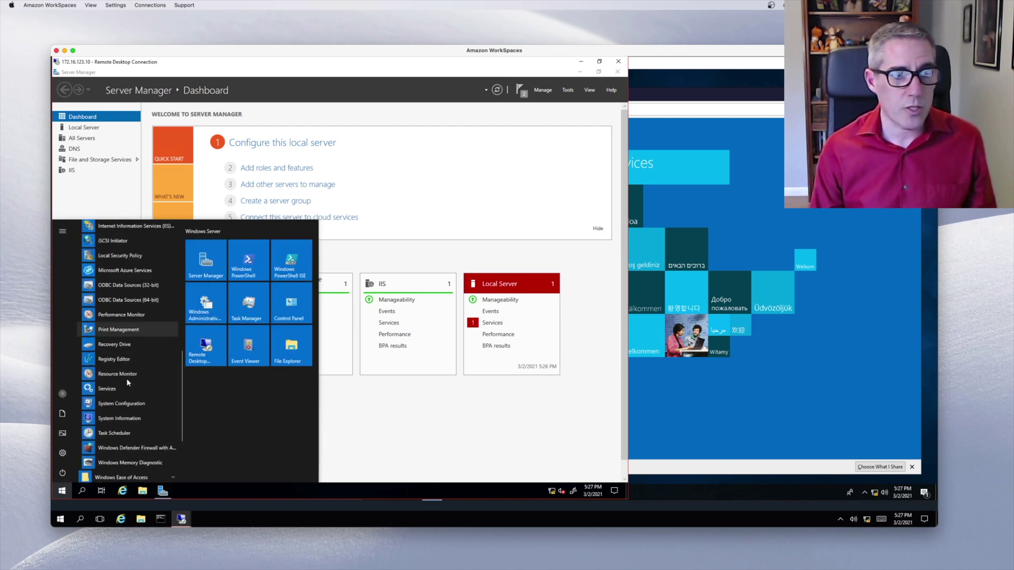
pyautogui.scroll(-2, 127, 370)
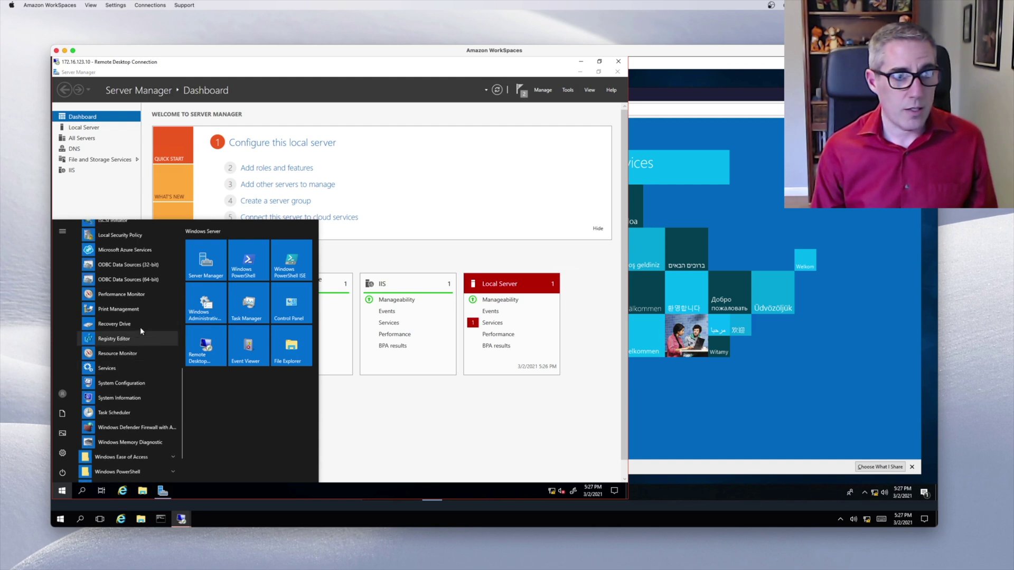
pyautogui.scroll(3, 141, 328)
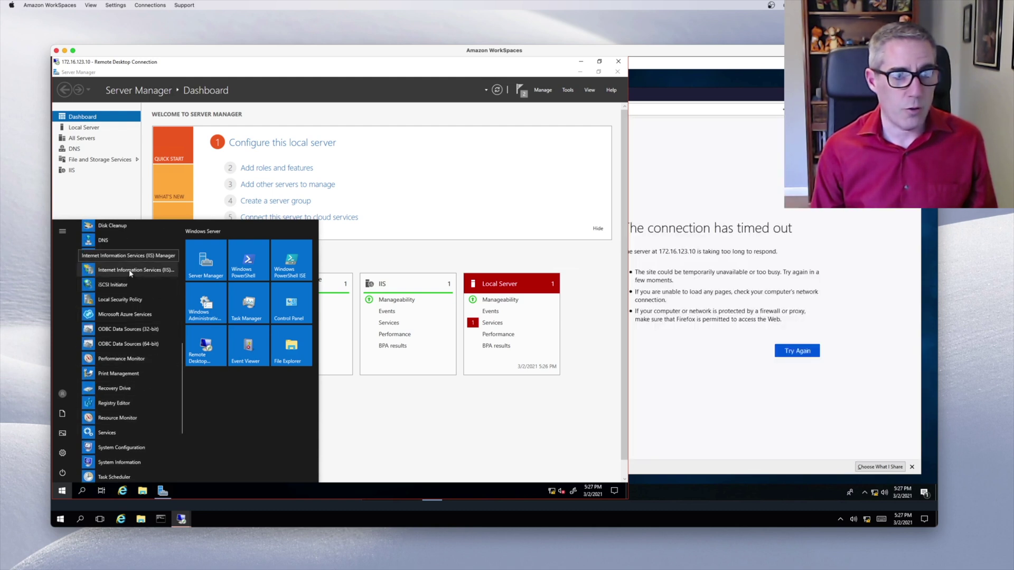
pyautogui.click(132, 271)
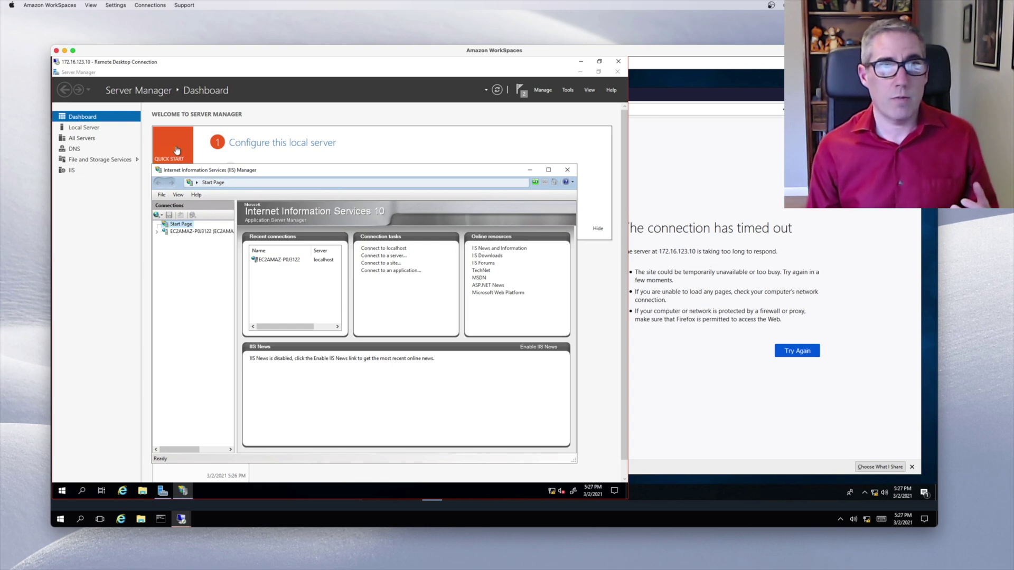
# Step: Expand the server node and Sites, view Default Web Site, then return to the server's home page
pyautogui.click(580, 71)
pyautogui.click(581, 71)
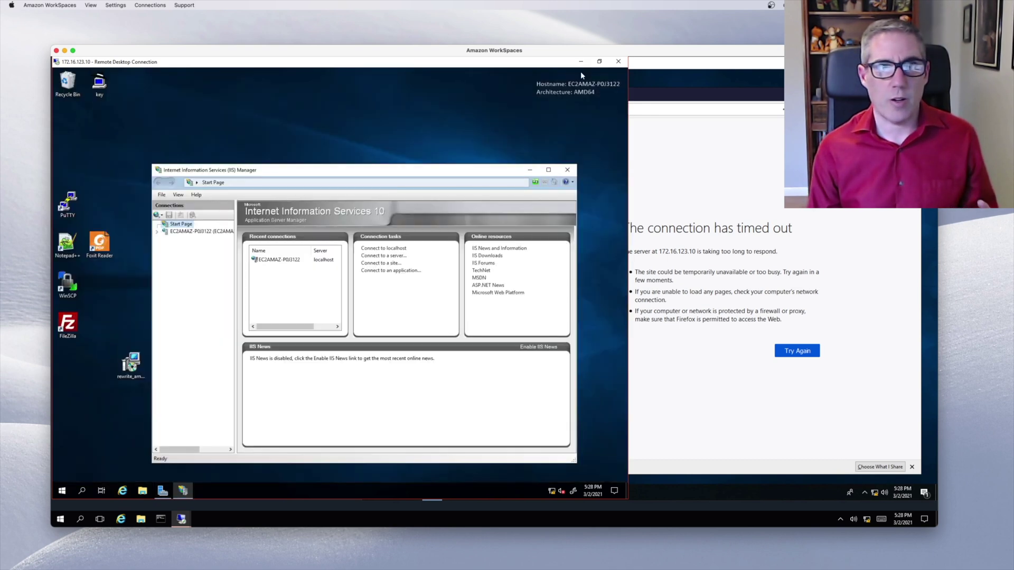
pyautogui.moveTo(395, 175); pyautogui.dragTo(356, 113)
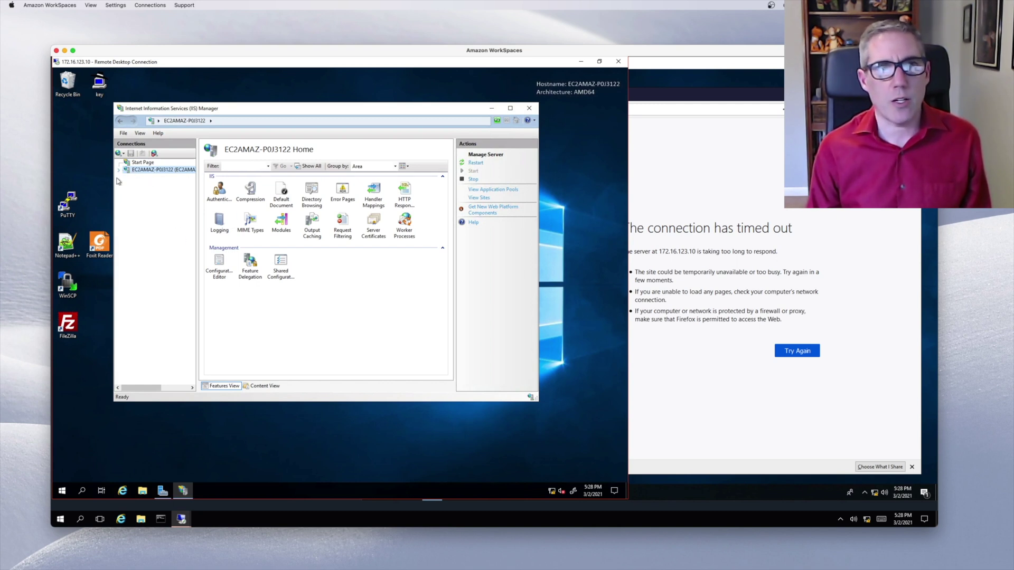
pyautogui.click(119, 170)
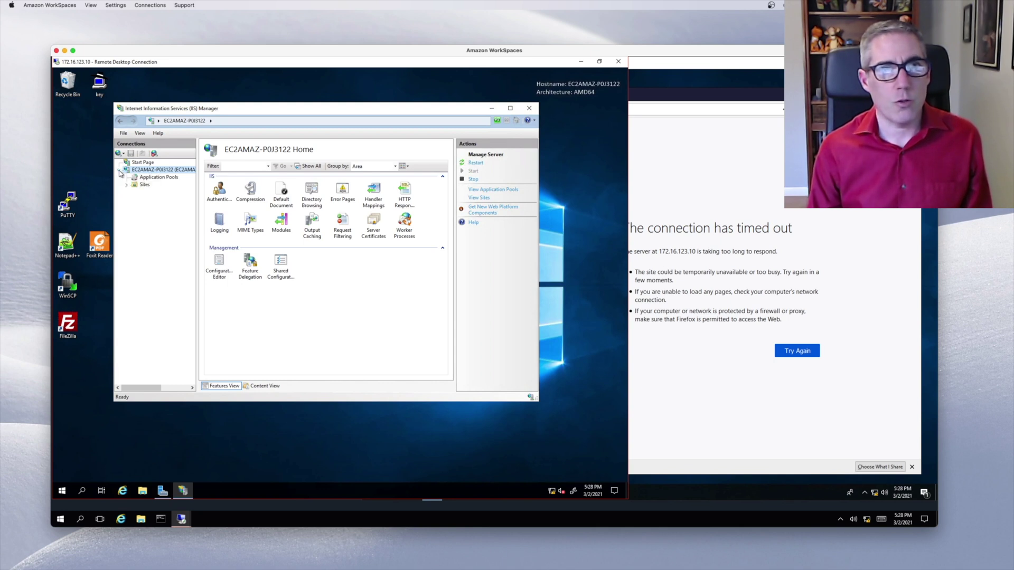
pyautogui.click(142, 185)
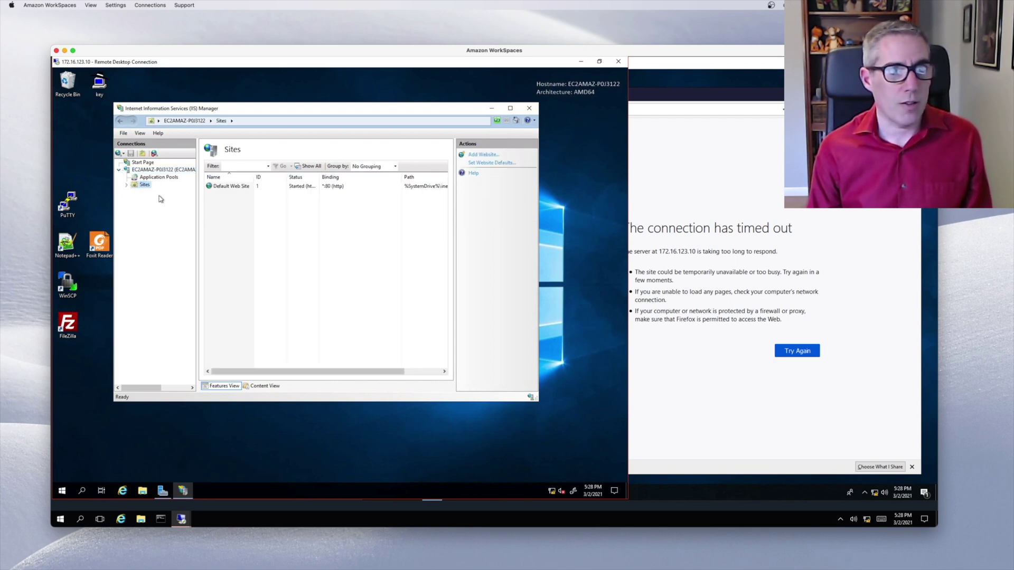
pyautogui.click(127, 184)
pyautogui.click(154, 193)
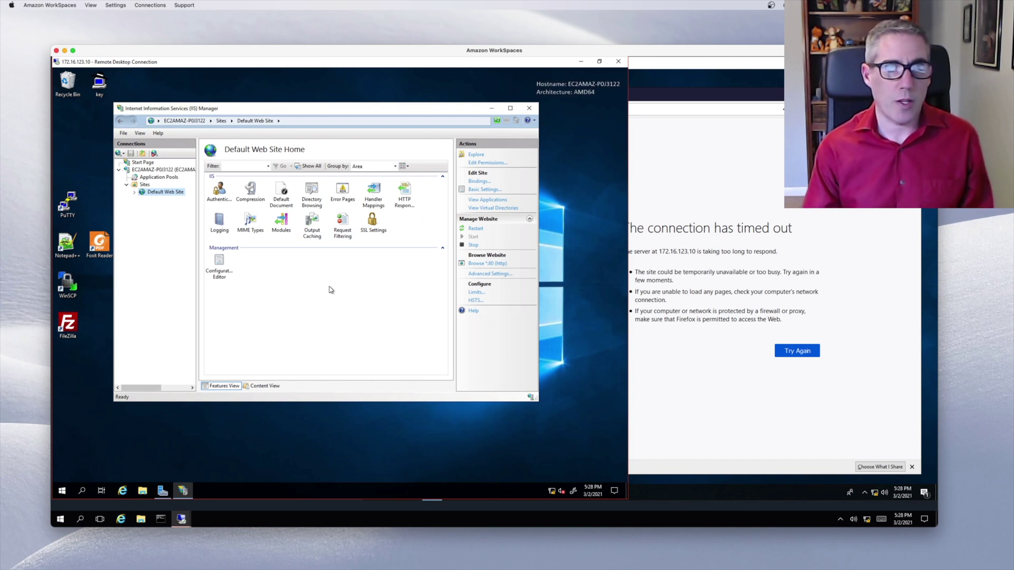
pyautogui.click(166, 171)
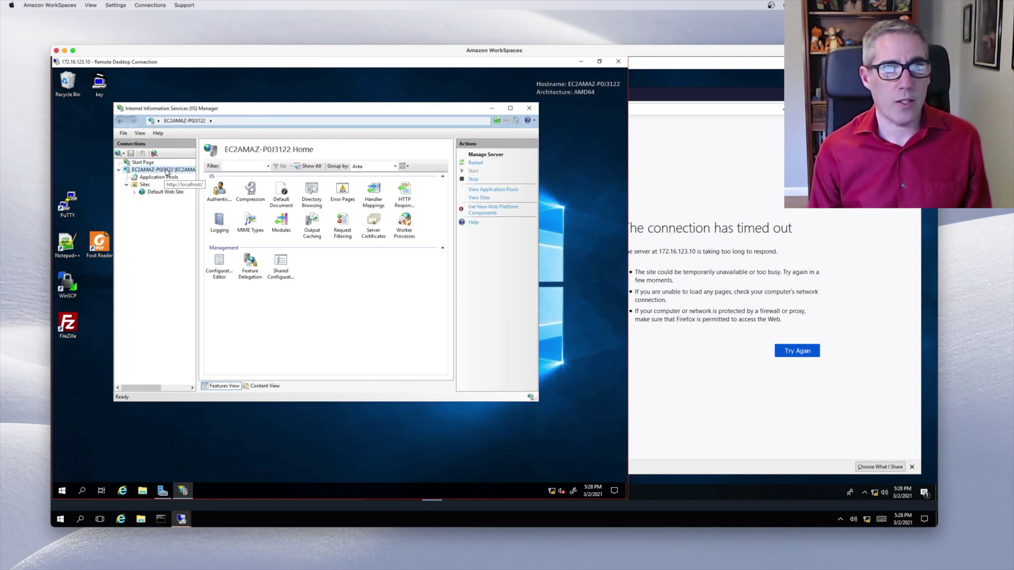
# Step: Open the Server Certificates feature from the server's Features View
pyautogui.click(376, 229)
pyautogui.doubleClick(376, 229)
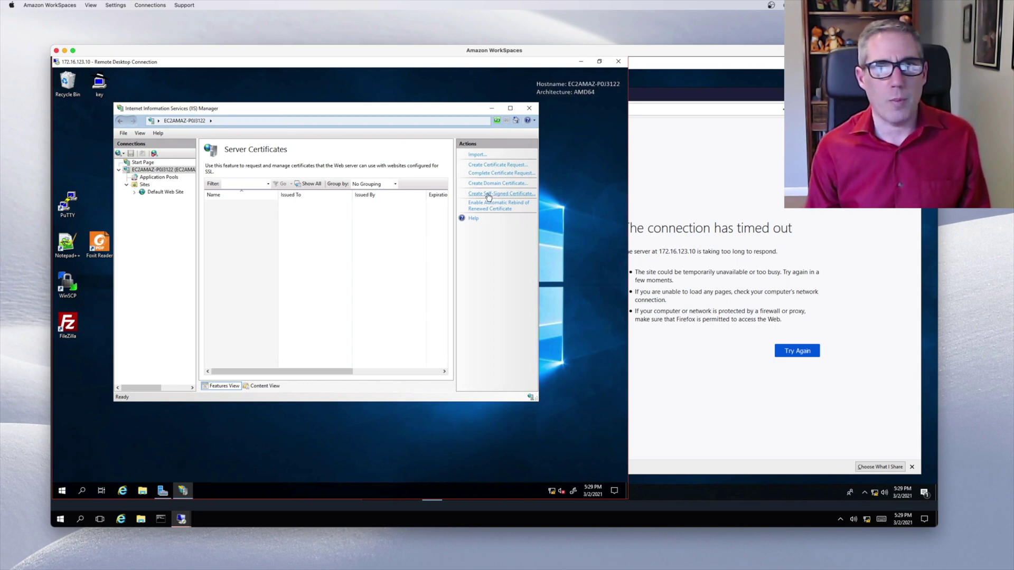
# Step: Create a self-signed certificate with the friendly name testcert
pyautogui.click(488, 194)
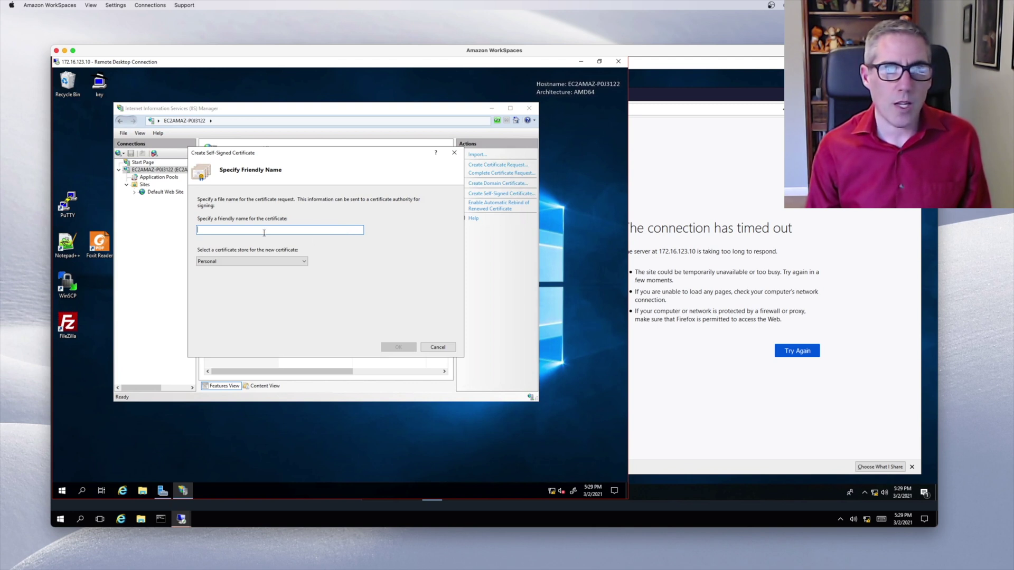
pyautogui.write('testcert')
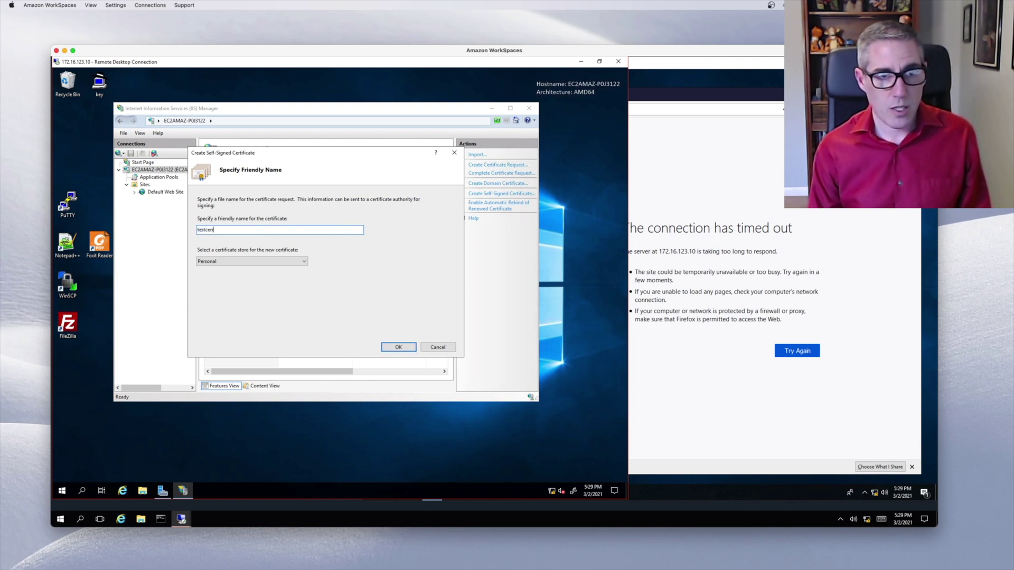
pyautogui.click(401, 347)
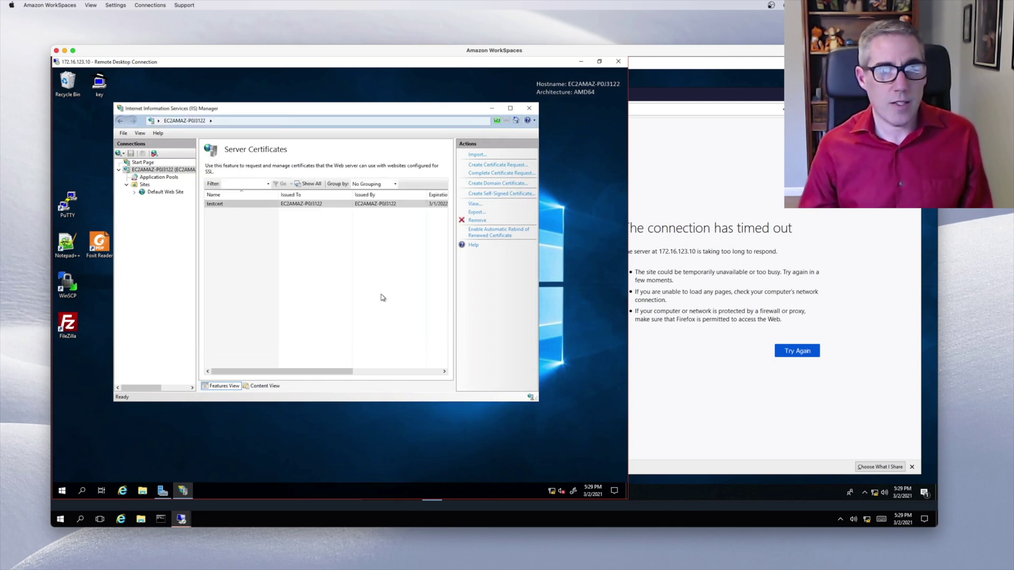
# Step: Check testcert in the certificate list, then go to the Default Web Site home page
pyautogui.click(294, 206)
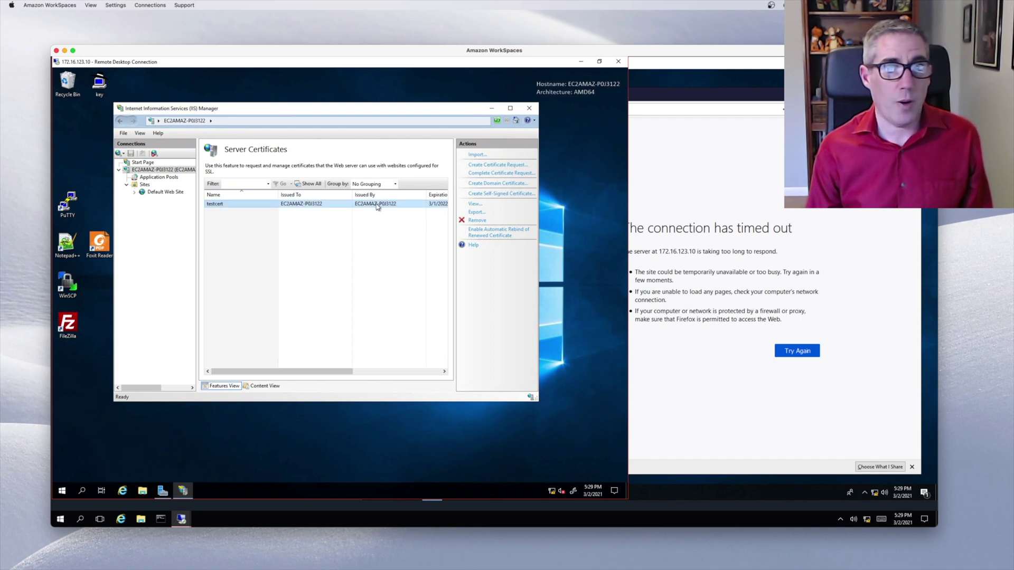
pyautogui.moveTo(343, 371); pyautogui.dragTo(419, 374)
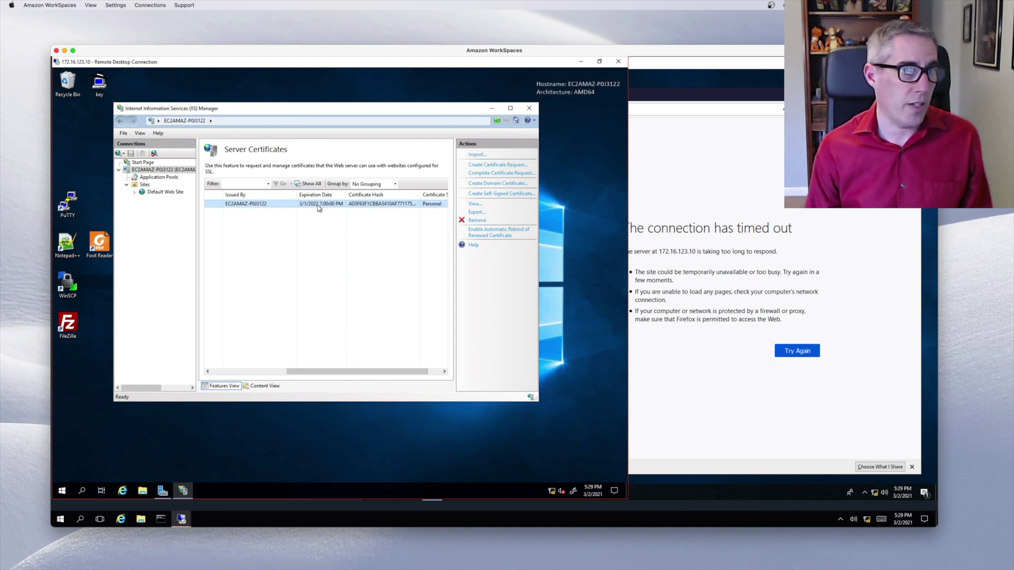
pyautogui.click(262, 373)
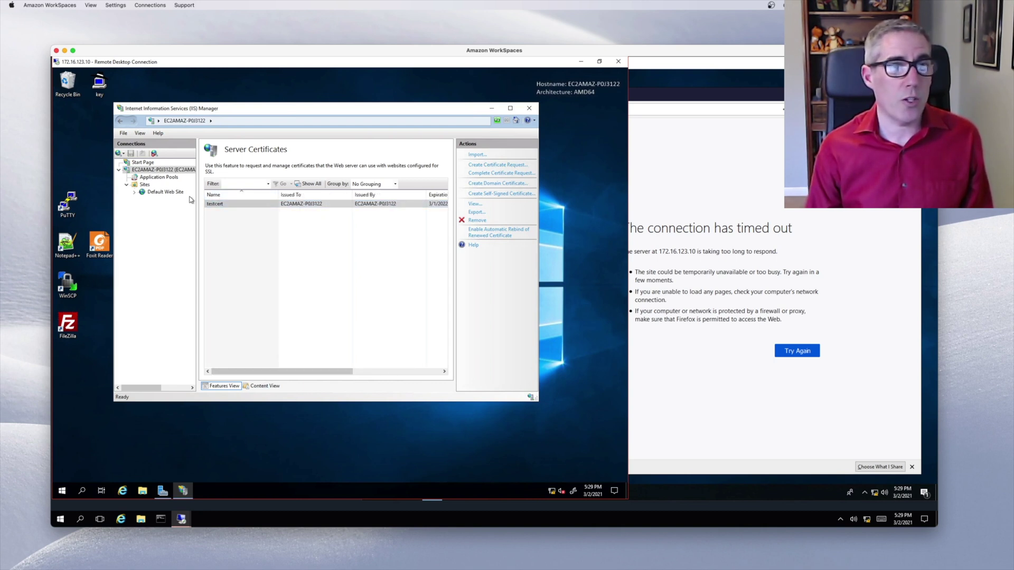
pyautogui.click(164, 192)
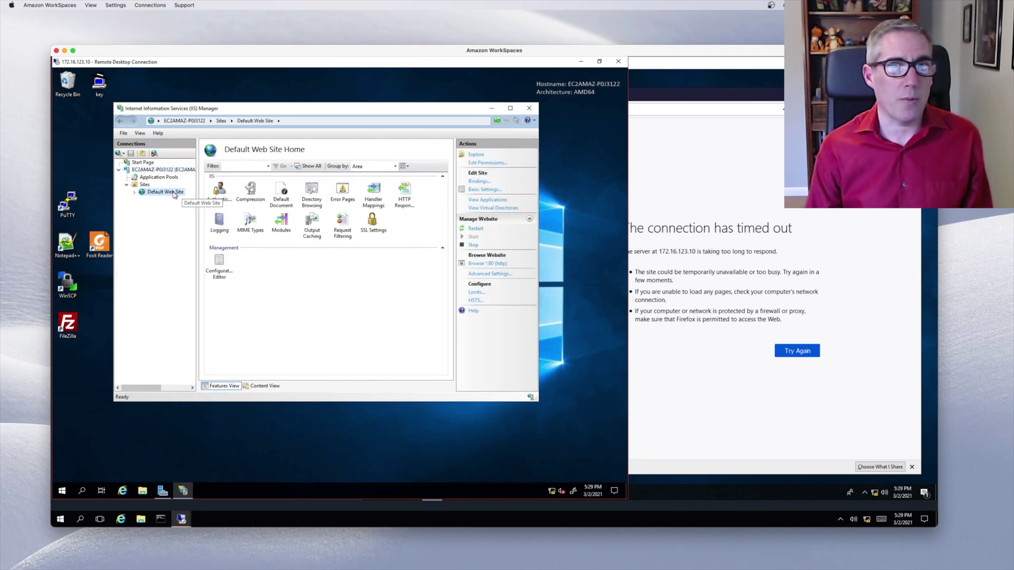
# Step: Add an https binding on port 443 using the testcert certificate to Default Web Site
pyautogui.click(478, 182)
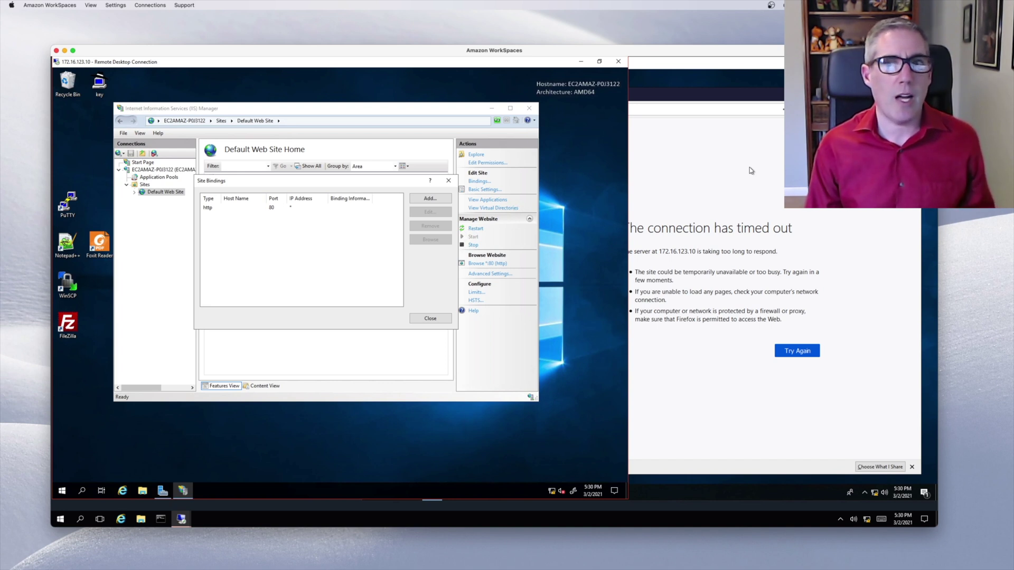
pyautogui.click(429, 199)
pyautogui.click(262, 197)
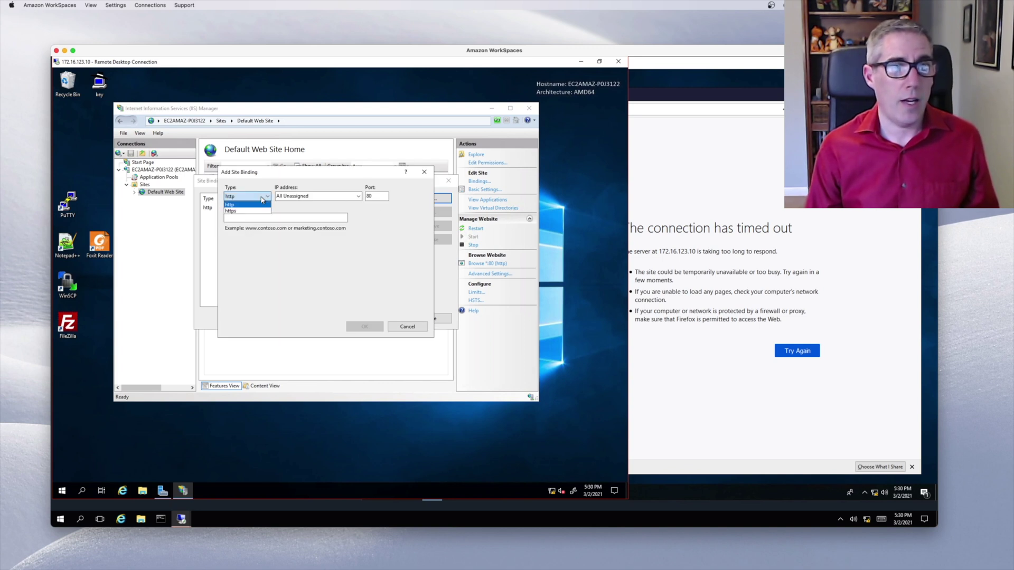
pyautogui.click(253, 212)
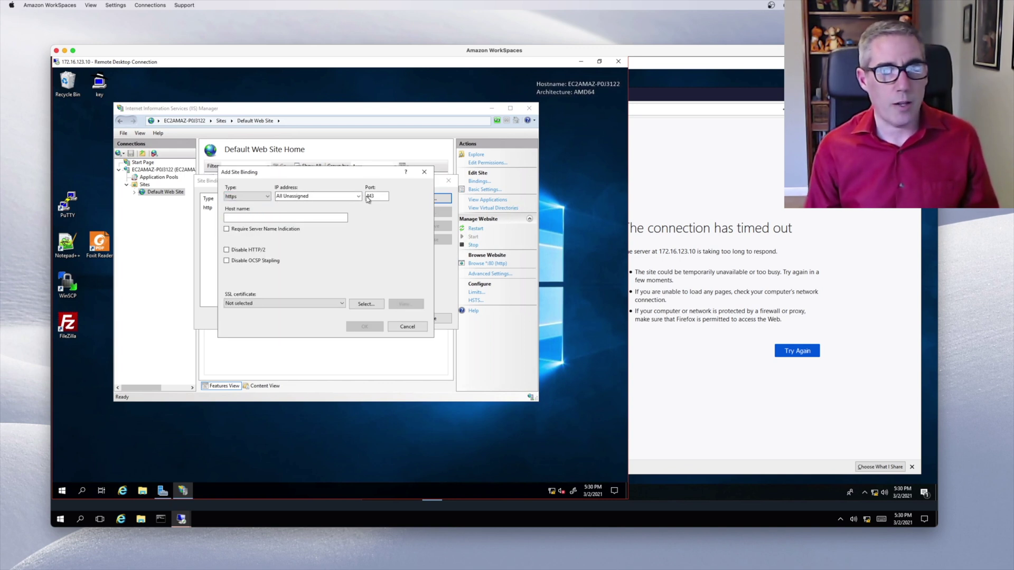
pyautogui.click(375, 197)
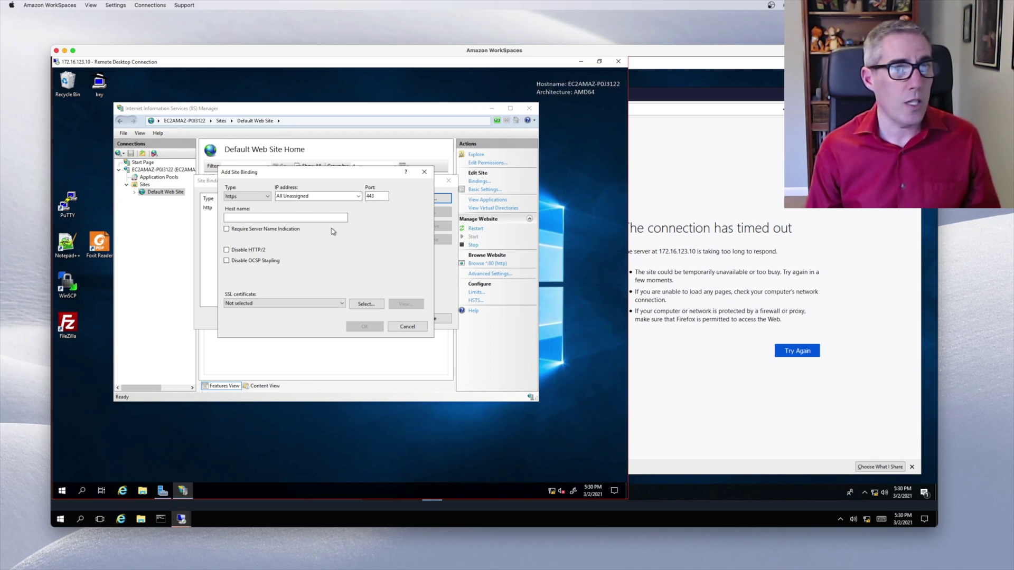
pyautogui.click(285, 307)
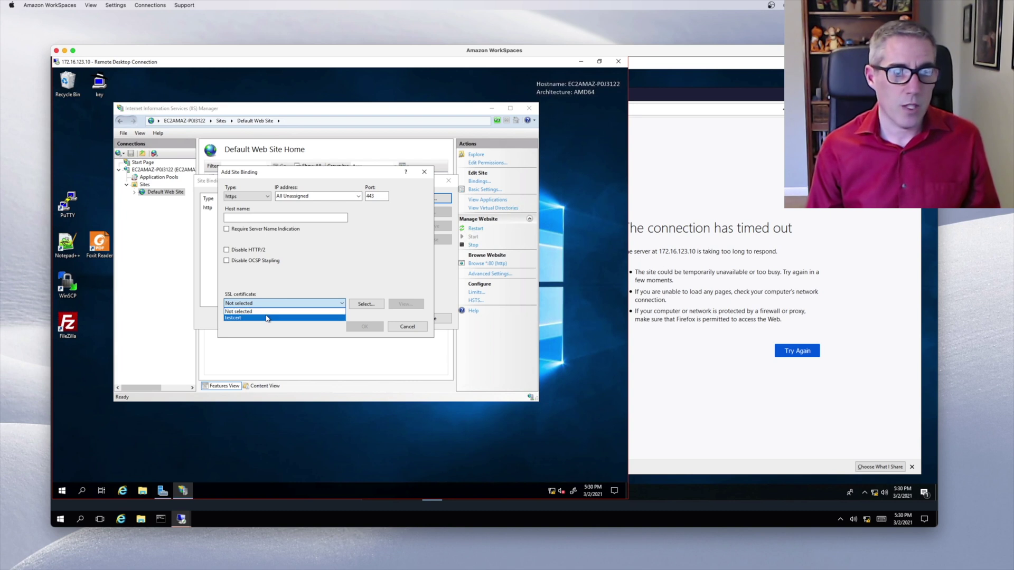
pyautogui.click(272, 317)
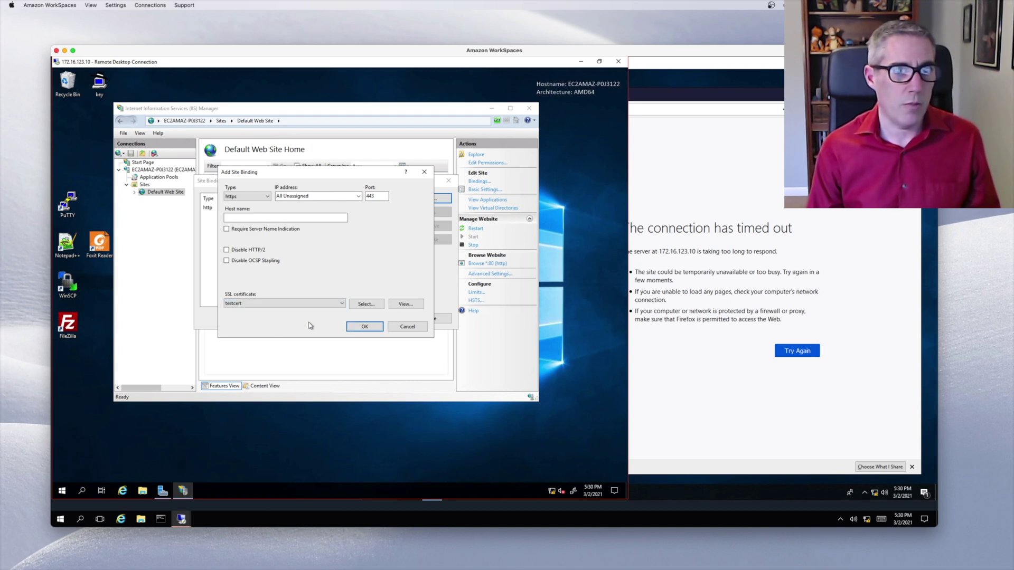
pyautogui.click(366, 327)
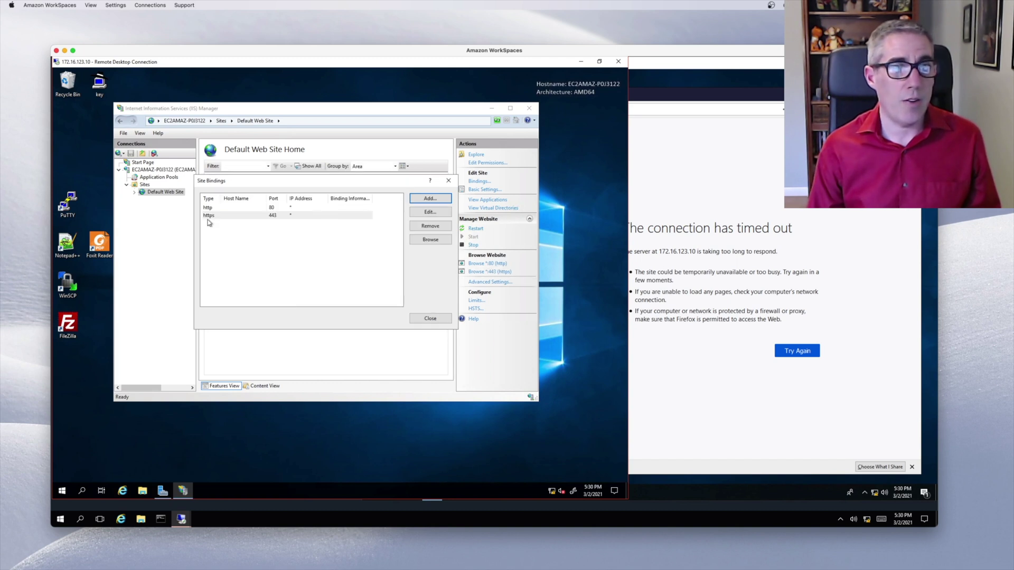
pyautogui.click(431, 318)
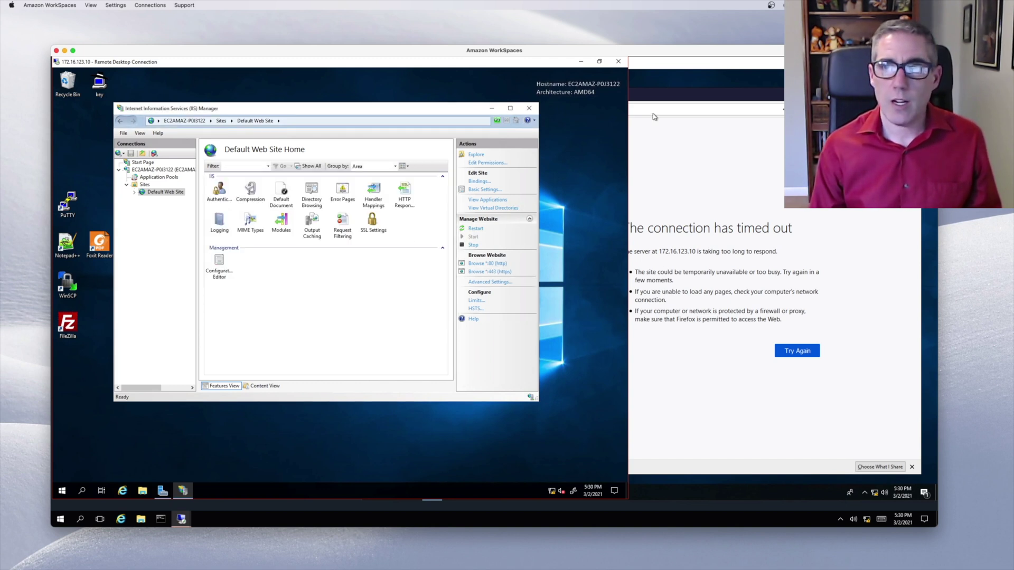
pyautogui.click(678, 100)
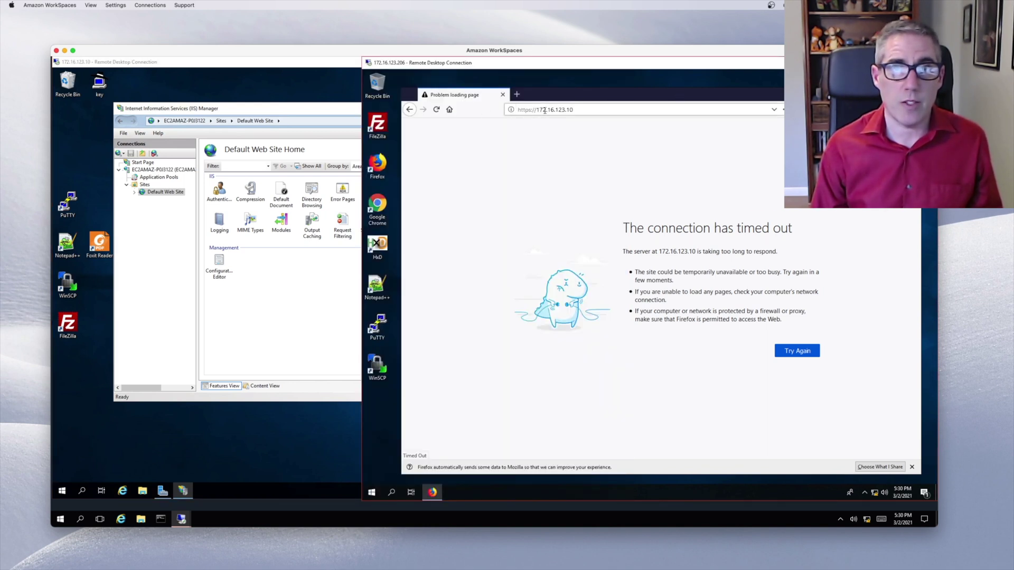
pyautogui.click(436, 110)
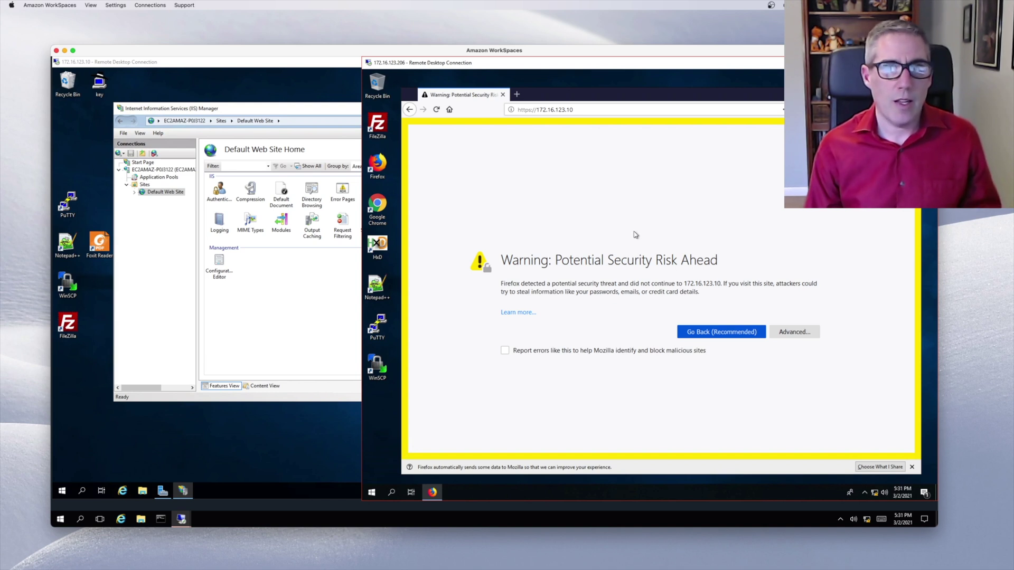
pyautogui.click(792, 332)
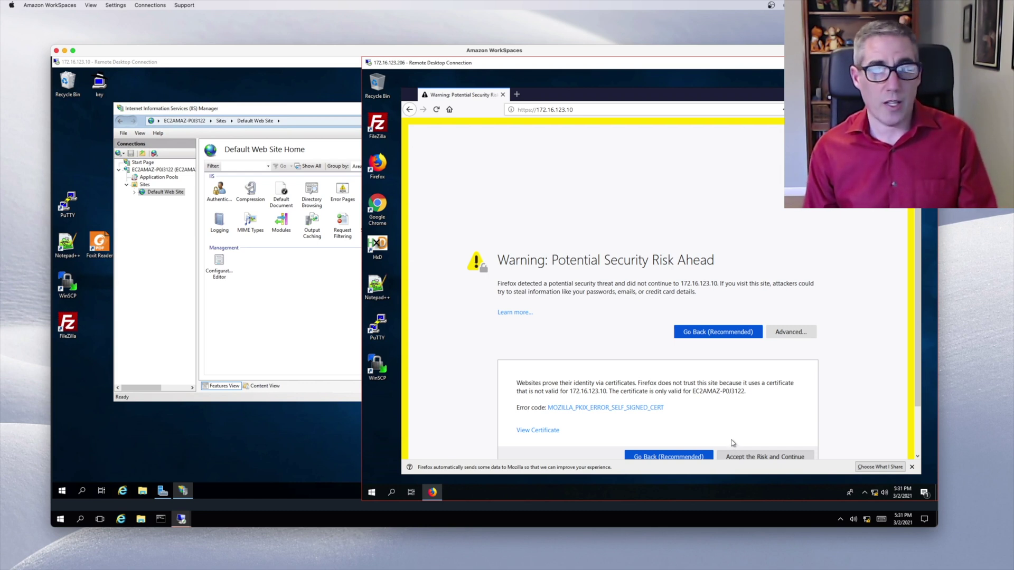
pyautogui.click(758, 457)
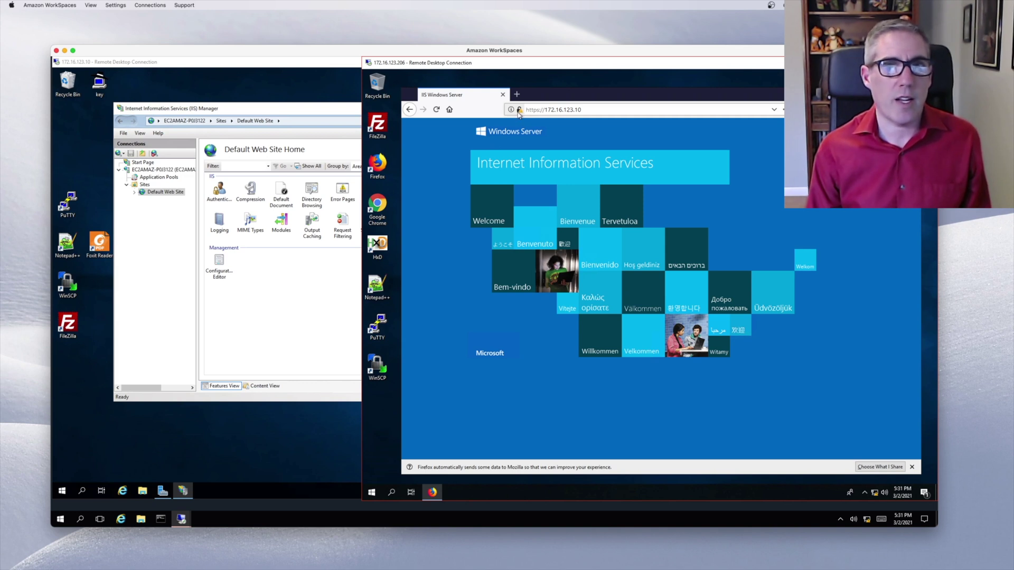
pyautogui.moveTo(519, 112)
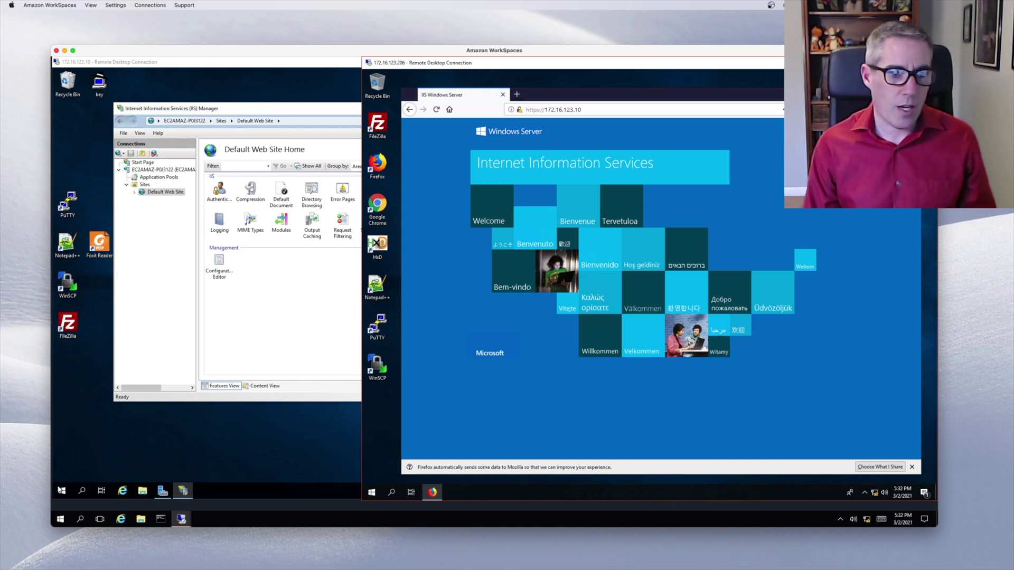
pyautogui.click(61, 491)
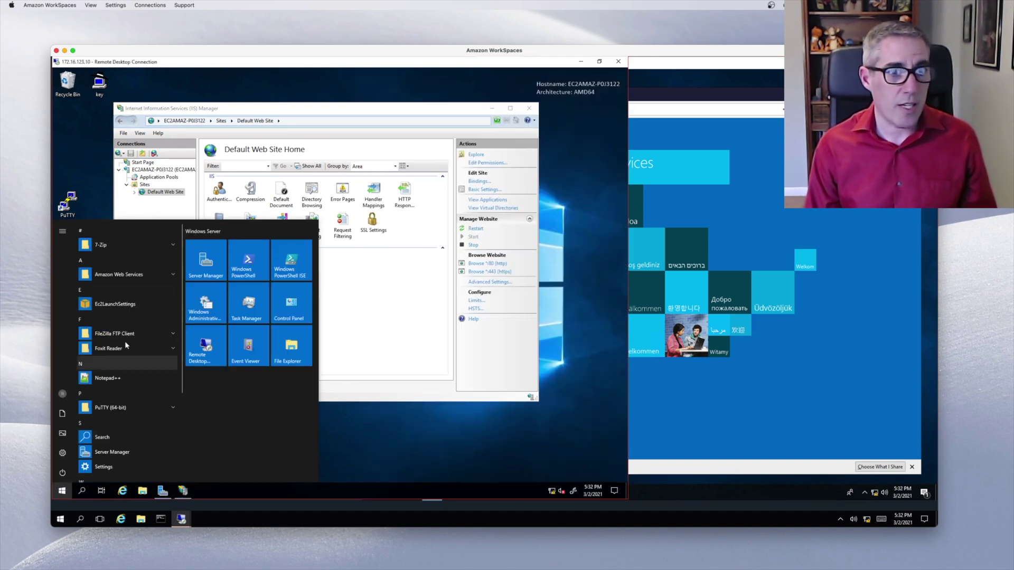
# Step: Launch DNS Manager from the Start menu's Windows Administrative Tools folder
pyautogui.scroll(-3, 127, 364)
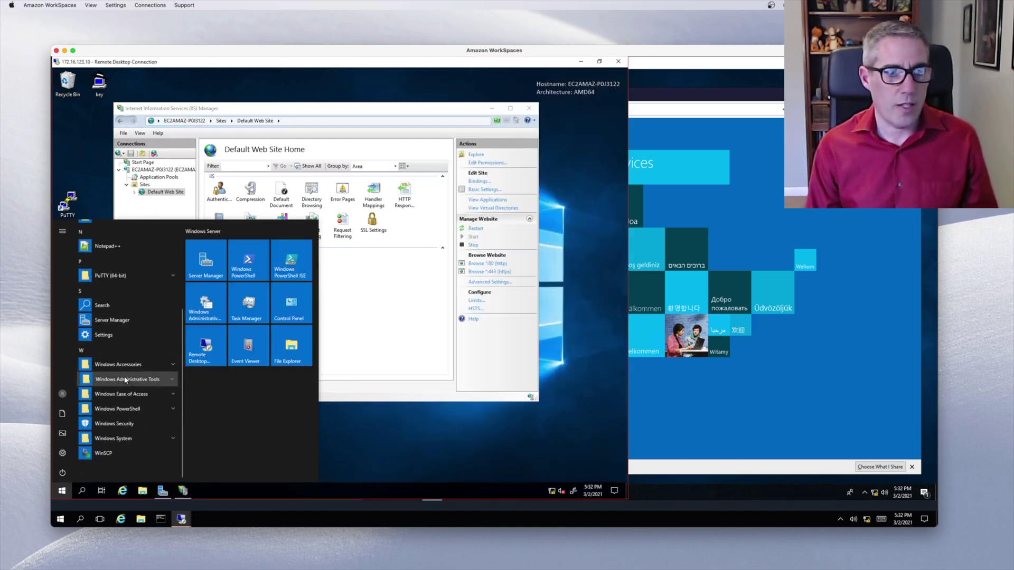
pyautogui.click(126, 379)
pyautogui.click(125, 453)
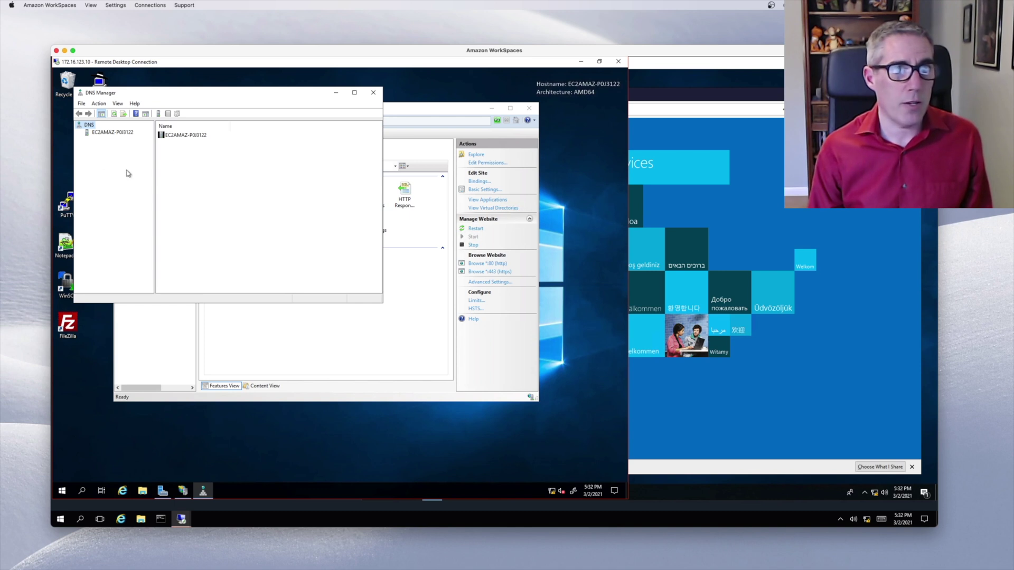
pyautogui.click(871, 494)
pyautogui.rightClick(871, 494)
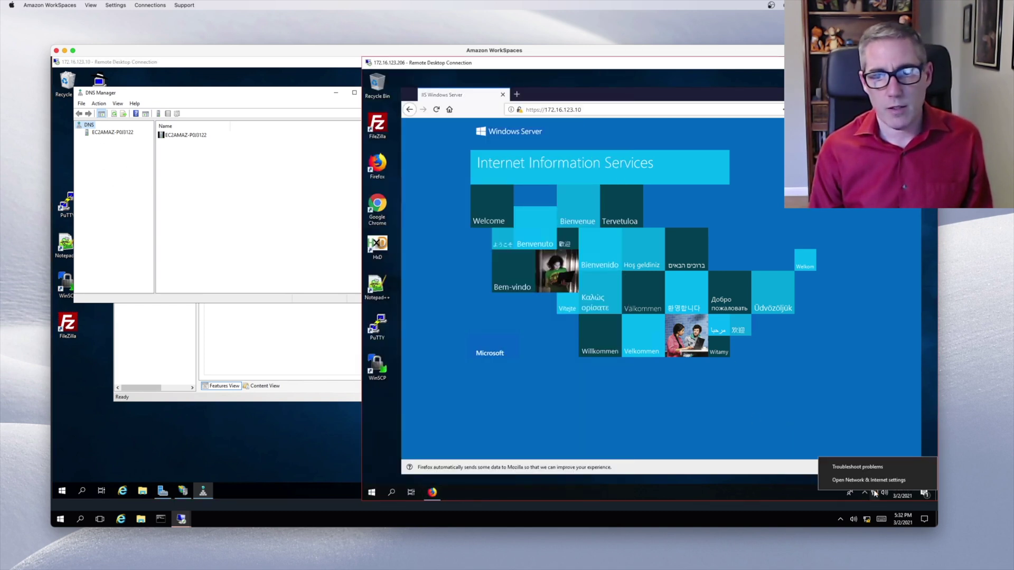
pyautogui.click(869, 480)
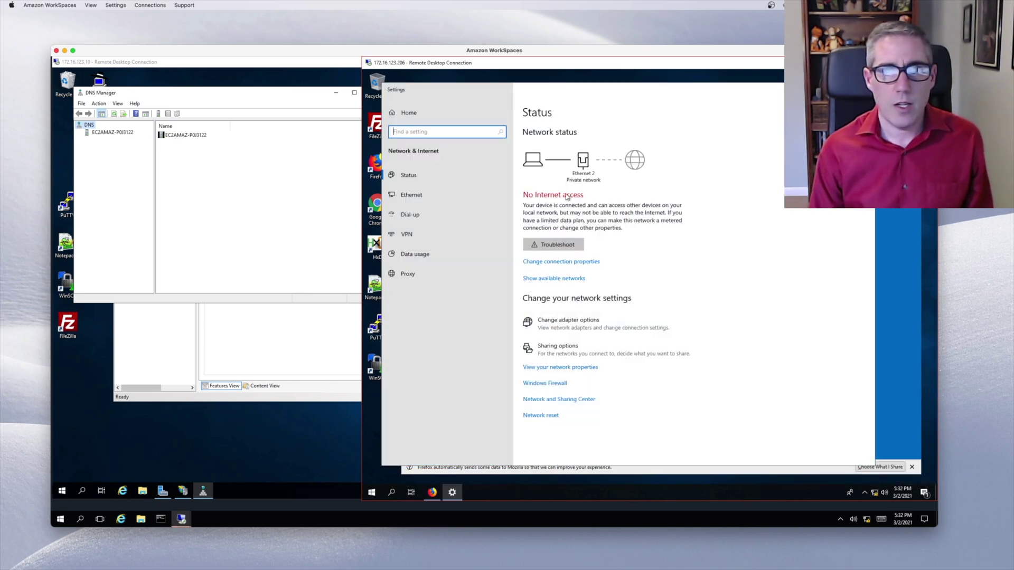
pyautogui.click(412, 195)
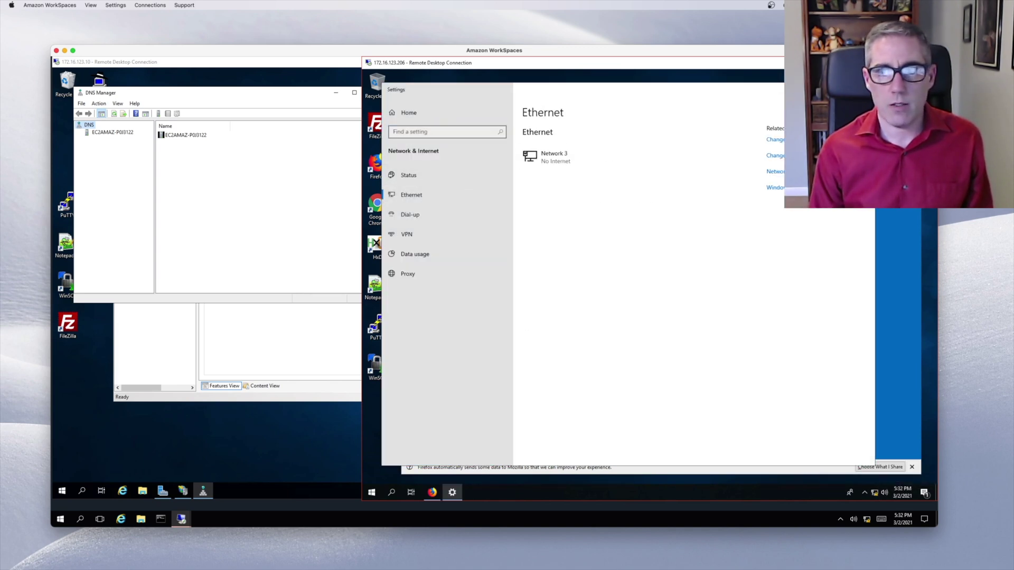
pyautogui.click(780, 141)
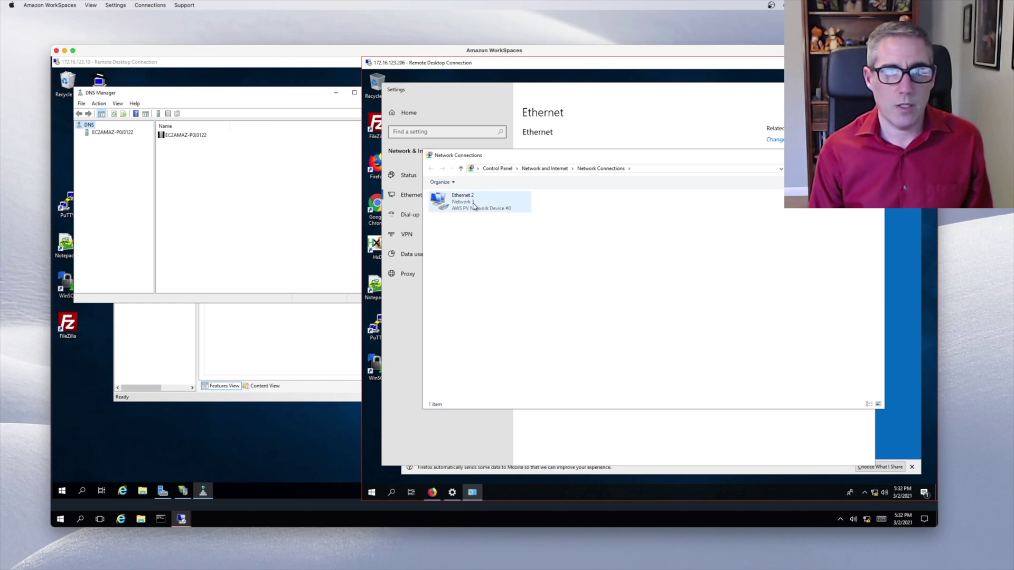
pyautogui.doubleClick(474, 206)
pyautogui.click(601, 348)
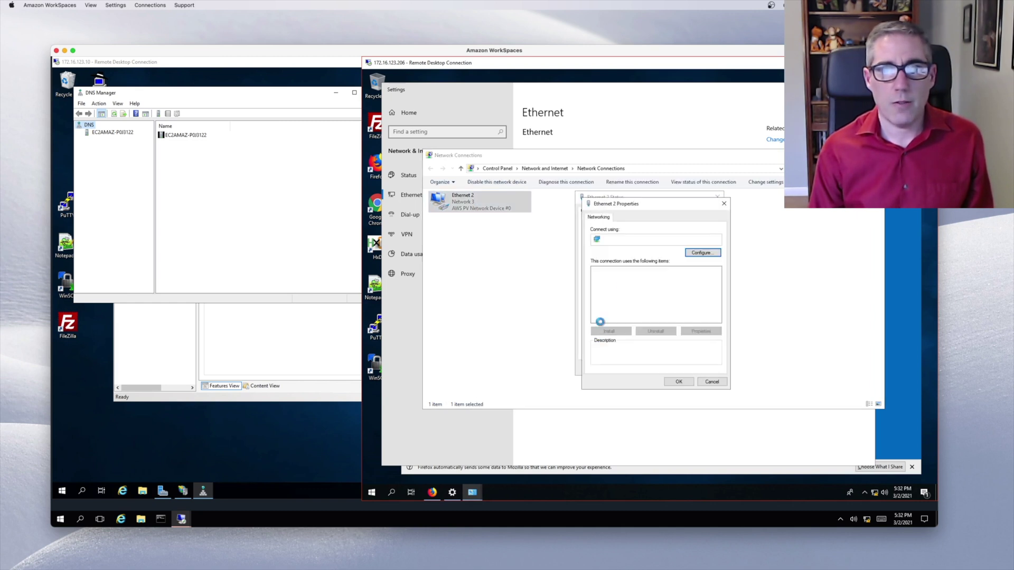
pyautogui.click(649, 293)
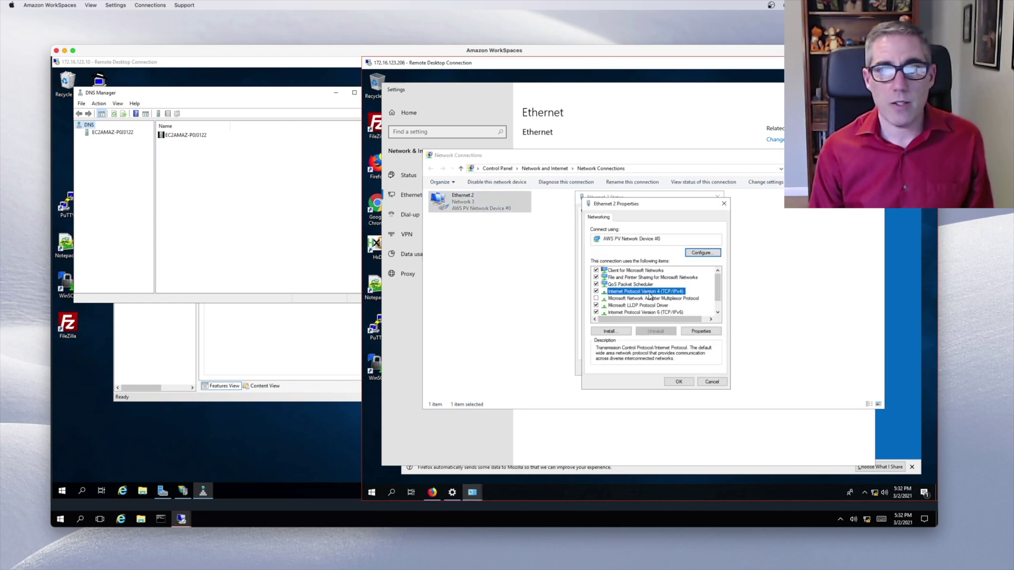
pyautogui.doubleClick(650, 293)
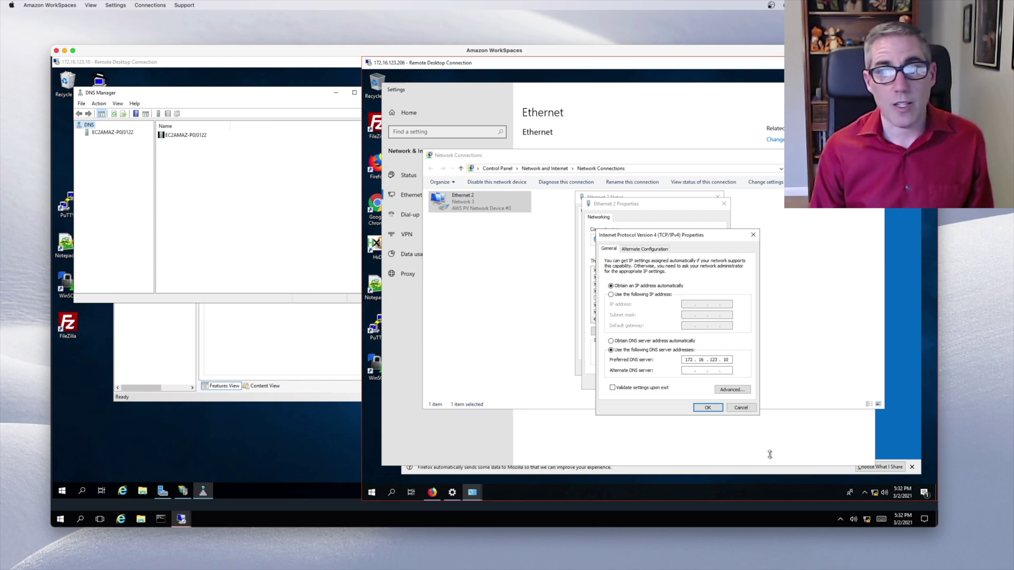
pyautogui.click(708, 408)
pyautogui.click(687, 385)
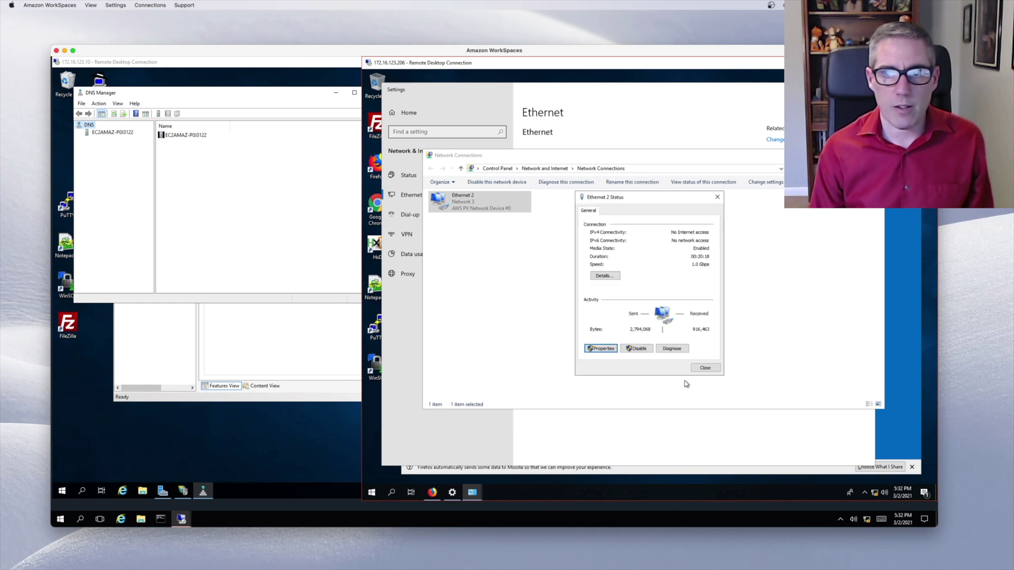
pyautogui.click(702, 368)
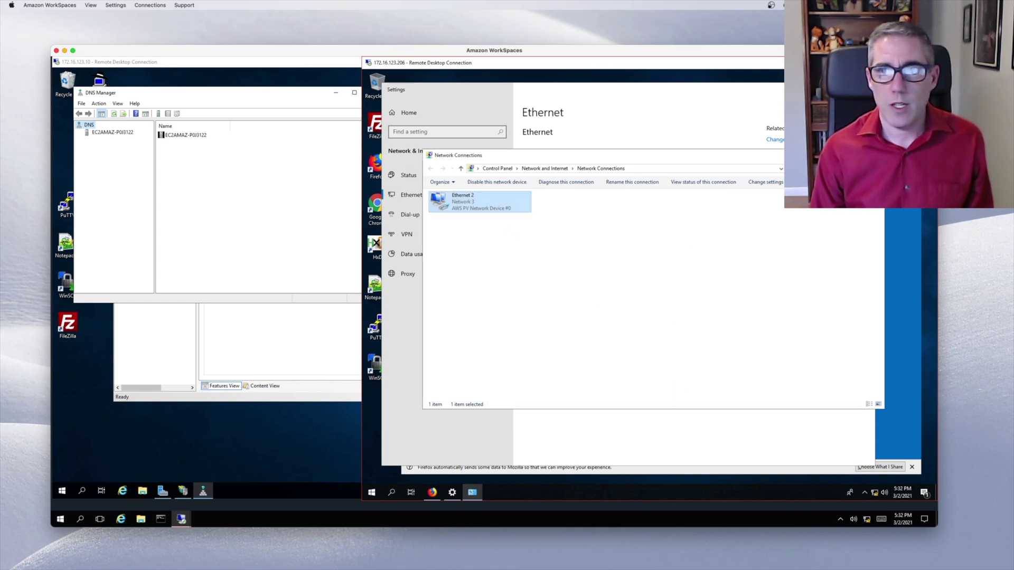
pyautogui.hotkey('alt', 'F4')
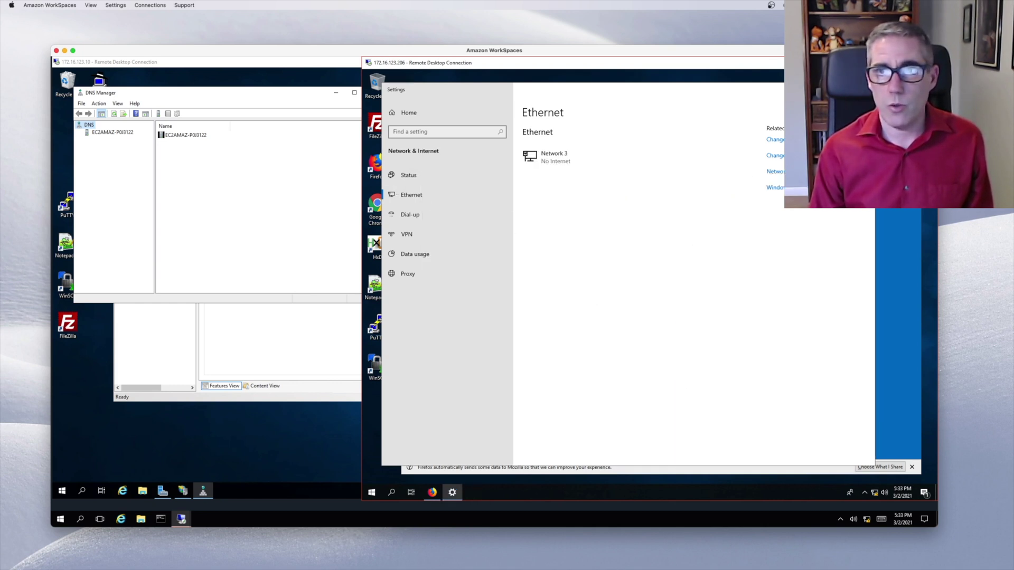
pyautogui.hotkey('alt', 'F4')
pyautogui.click(216, 214)
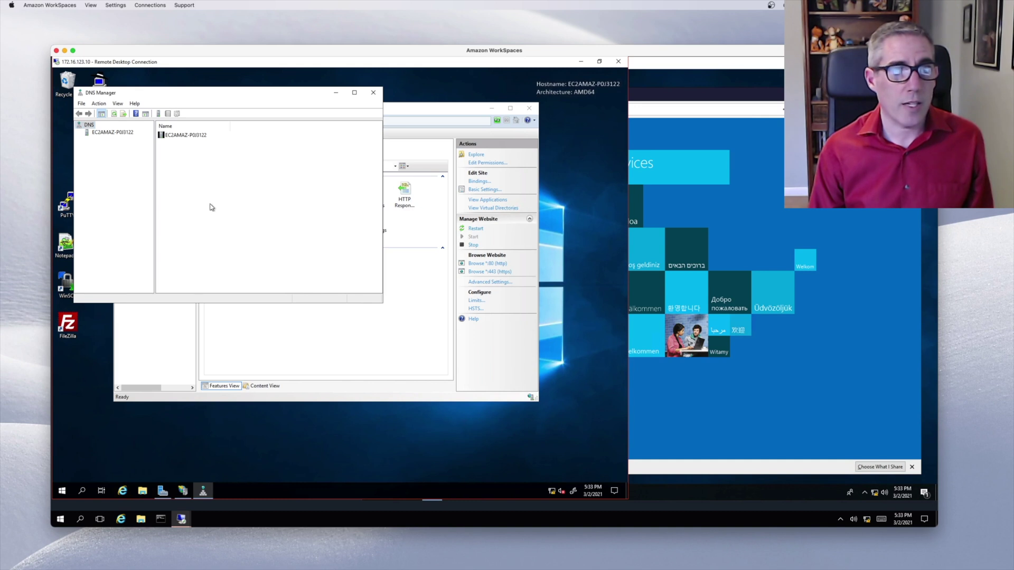
# Step: Expand the EC2AMAZ-P0J3122 server and start a new zone under Forward Lookup Zones
pyautogui.click(118, 133)
pyautogui.click(79, 132)
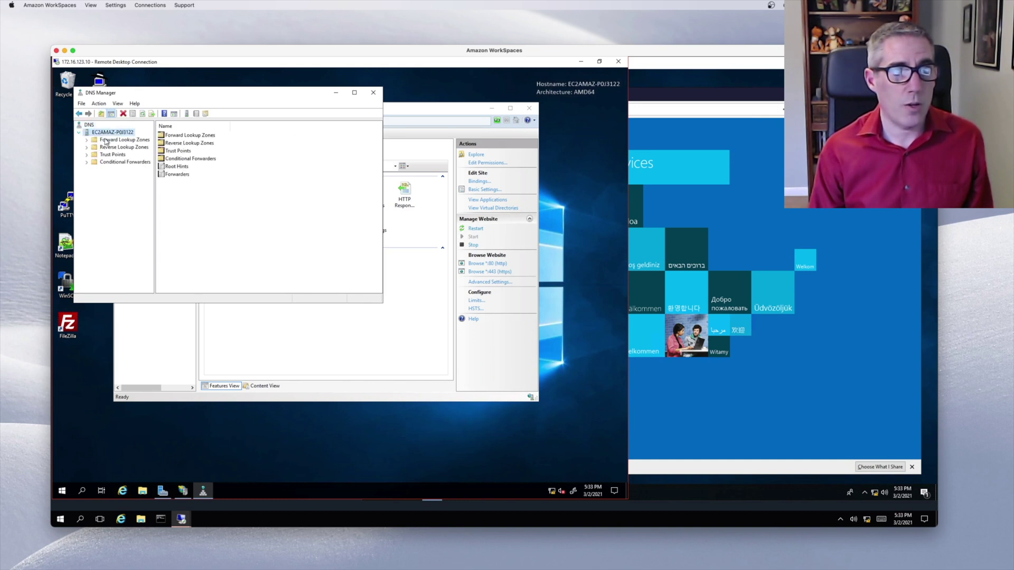
pyautogui.click(106, 141)
pyautogui.rightClick(105, 142)
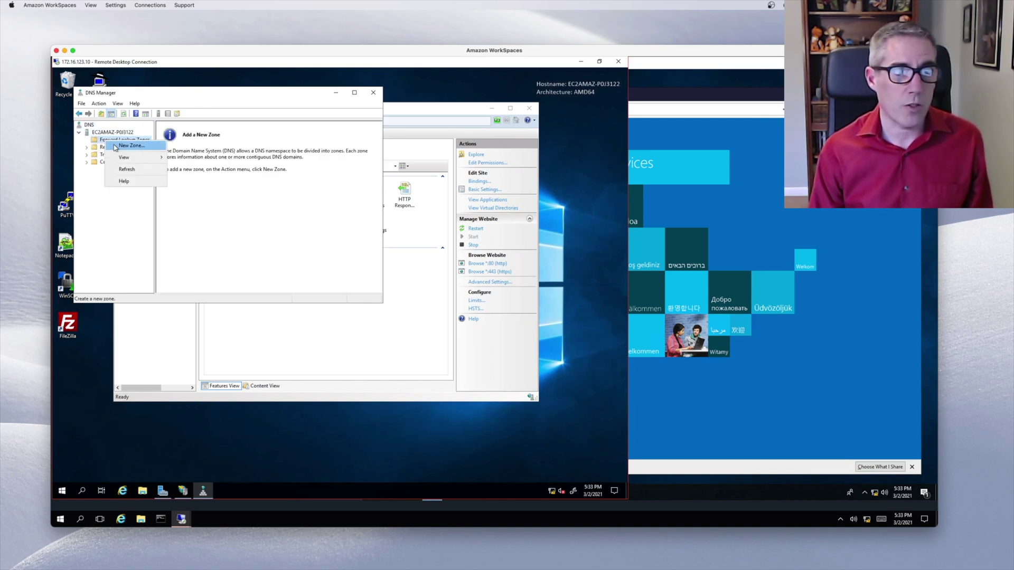
pyautogui.click(117, 146)
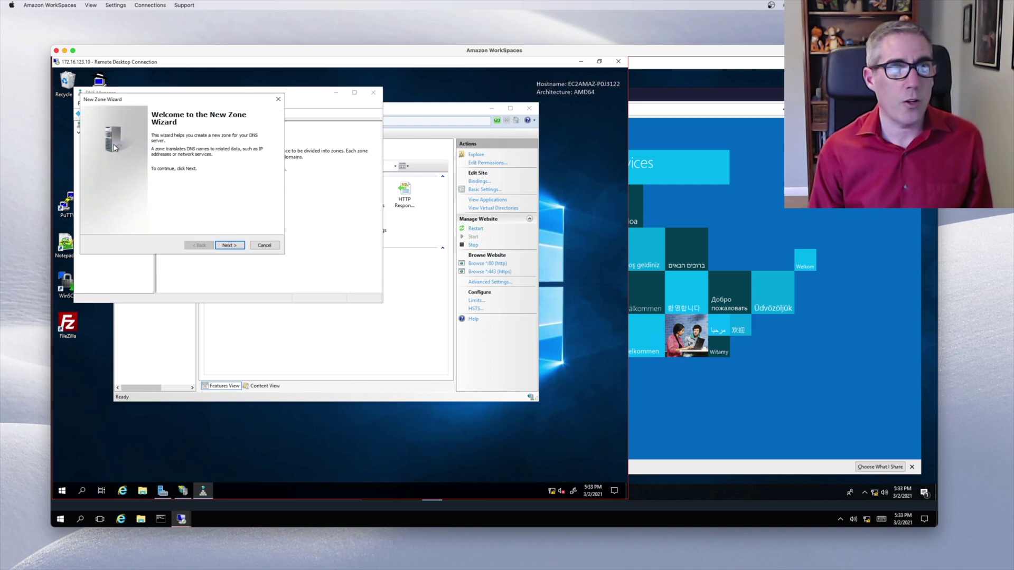
# Step: Create primary zone andrew.local with zone file andrew.local.dns and the default dynamic update setting
pyautogui.click(230, 245)
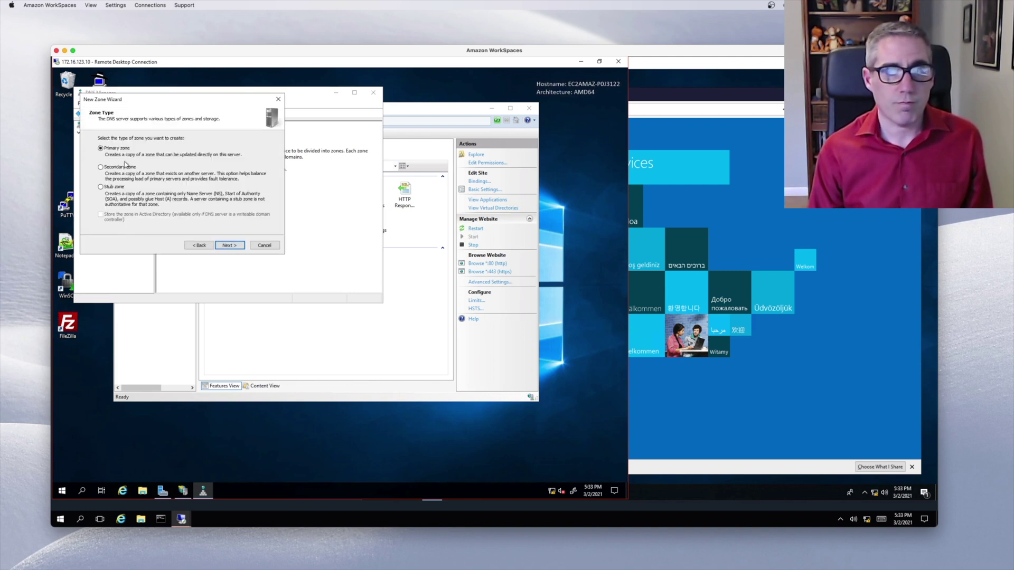
pyautogui.click(223, 245)
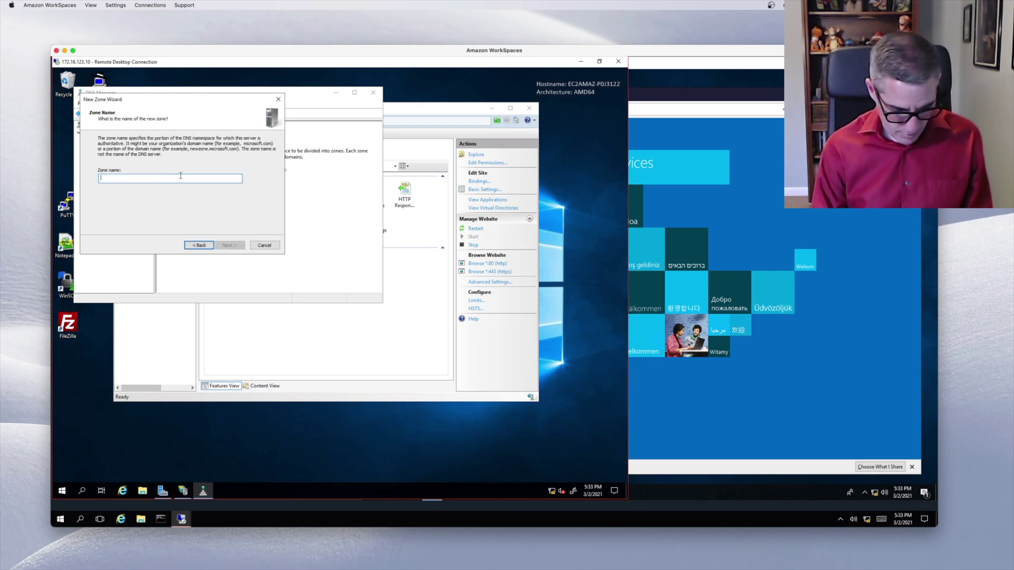
pyautogui.write('andrew.')
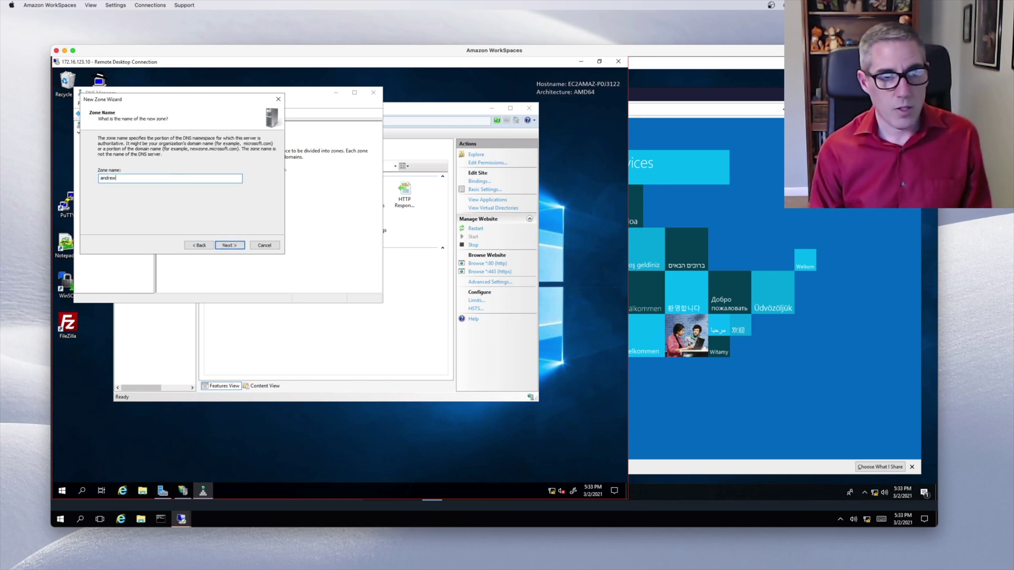
pyautogui.write('local')
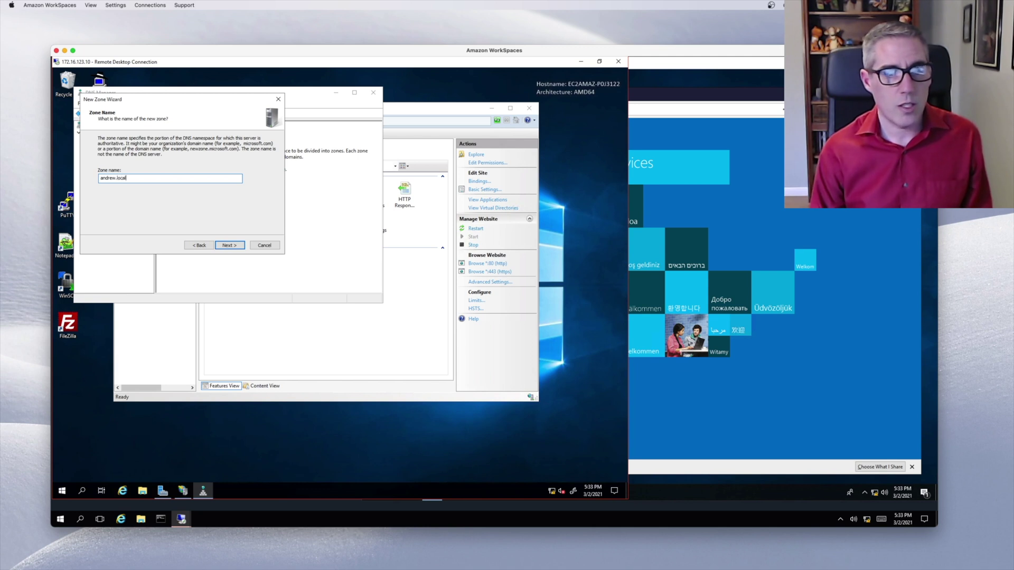
pyautogui.click(229, 245)
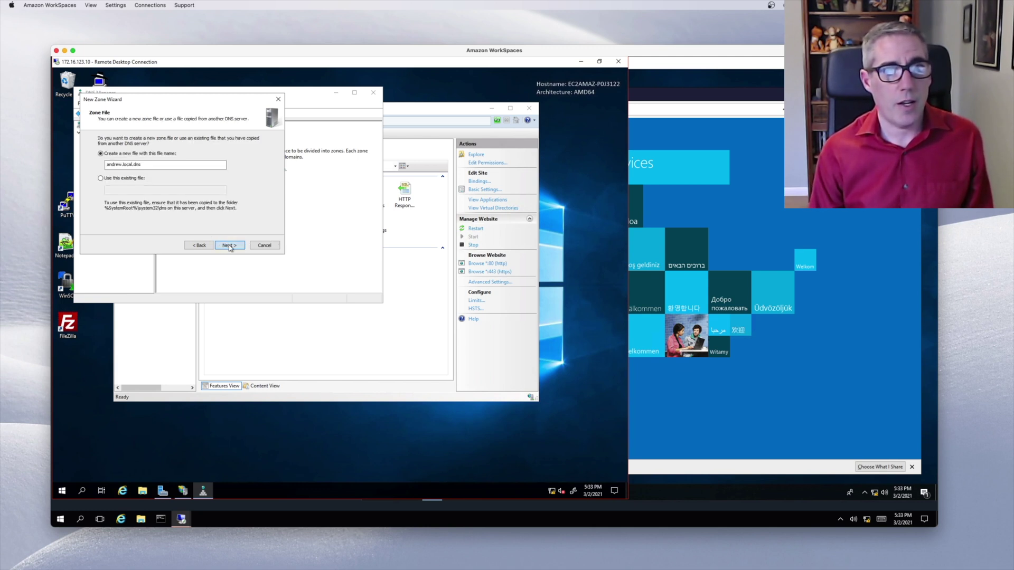
pyautogui.click(230, 246)
pyautogui.click(229, 246)
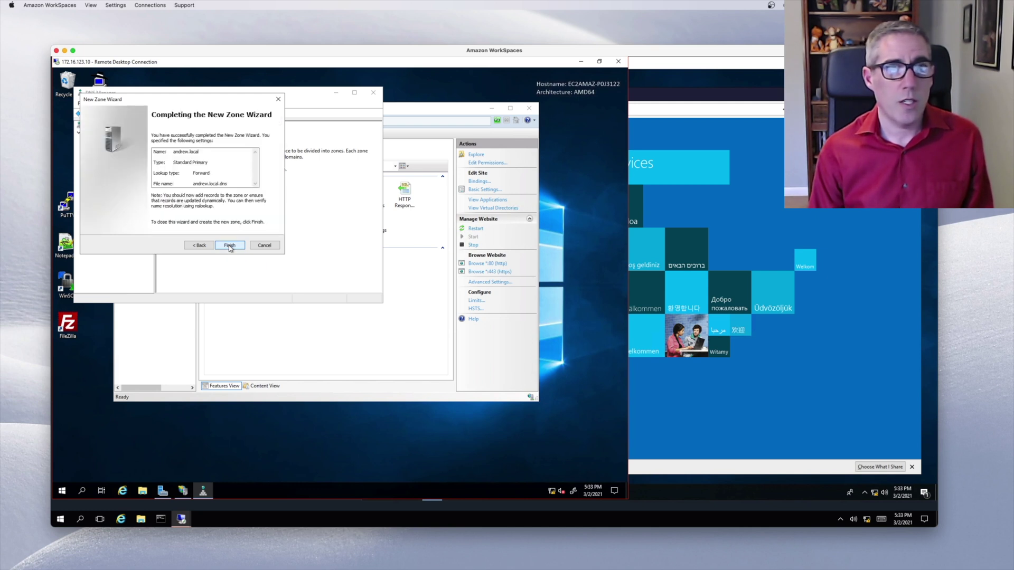
pyautogui.click(229, 246)
# Step: Open the andrew.local zone and begin a new host (A or AAAA) record
pyautogui.doubleClick(179, 135)
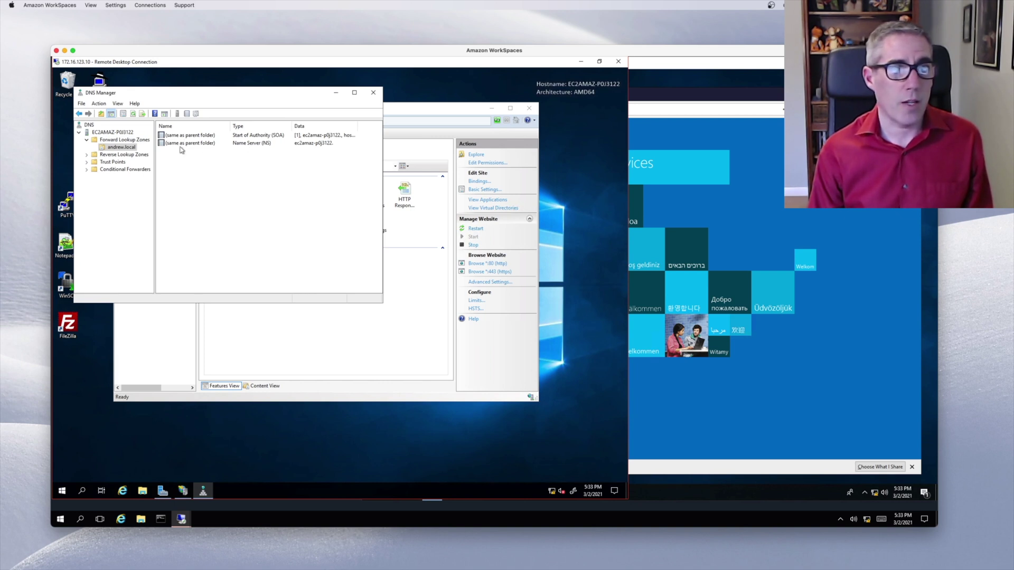
pyautogui.rightClick(182, 158)
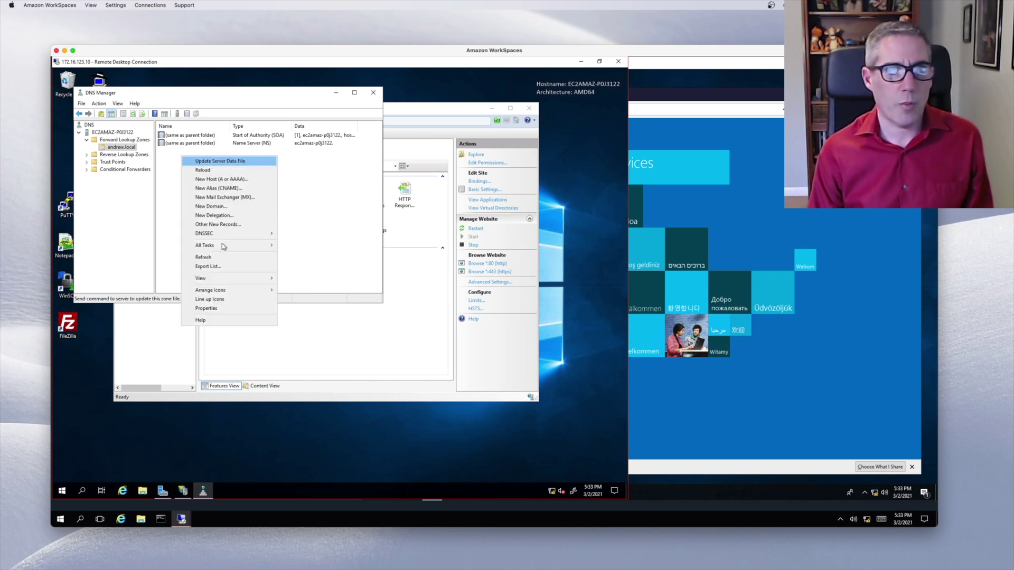
pyautogui.click(211, 179)
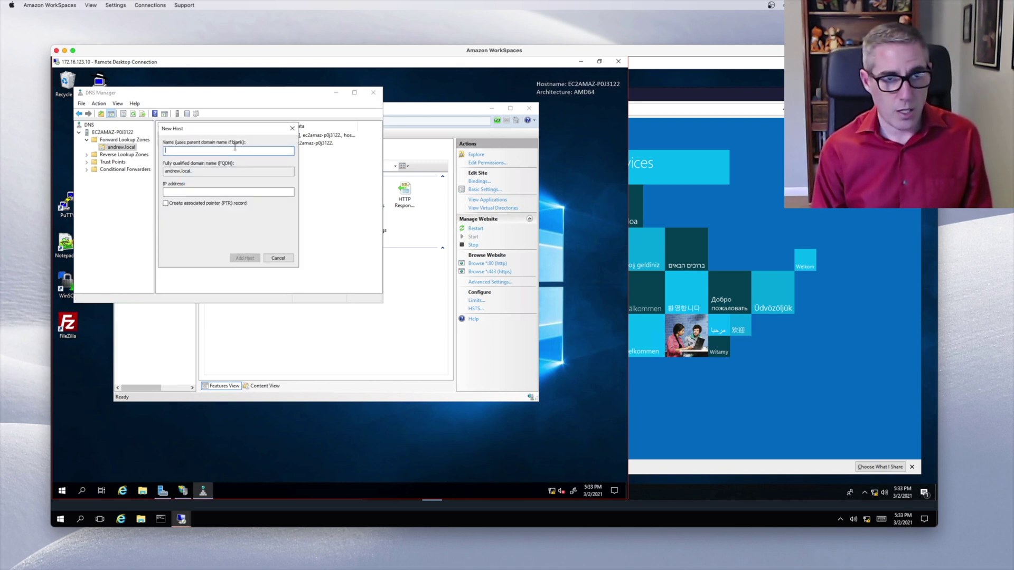
# Step: Add host www with IP 172.16.123.10 and return to the client's Firefox
pyautogui.write('www')
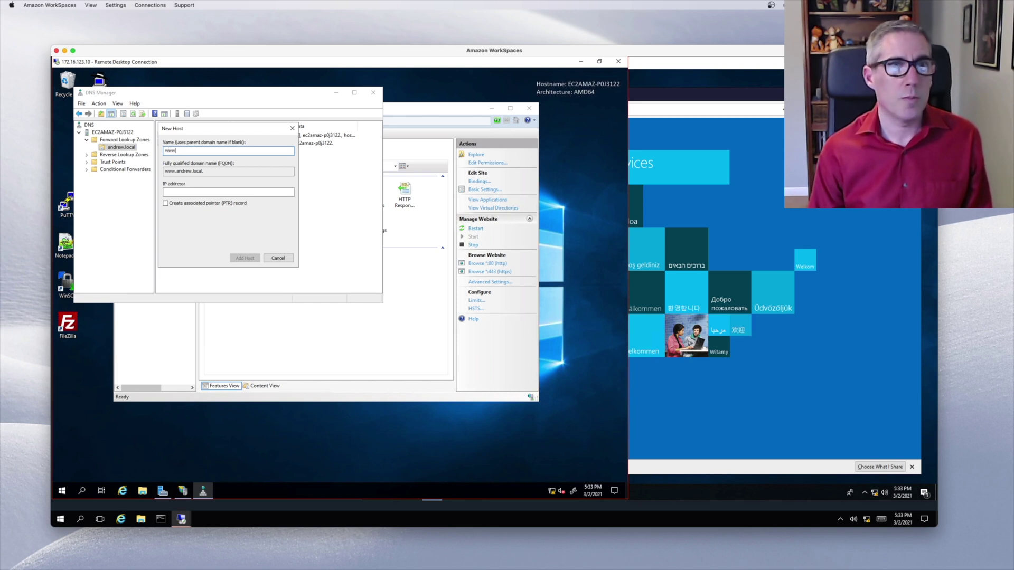
pyautogui.click(174, 193)
pyautogui.click(178, 192)
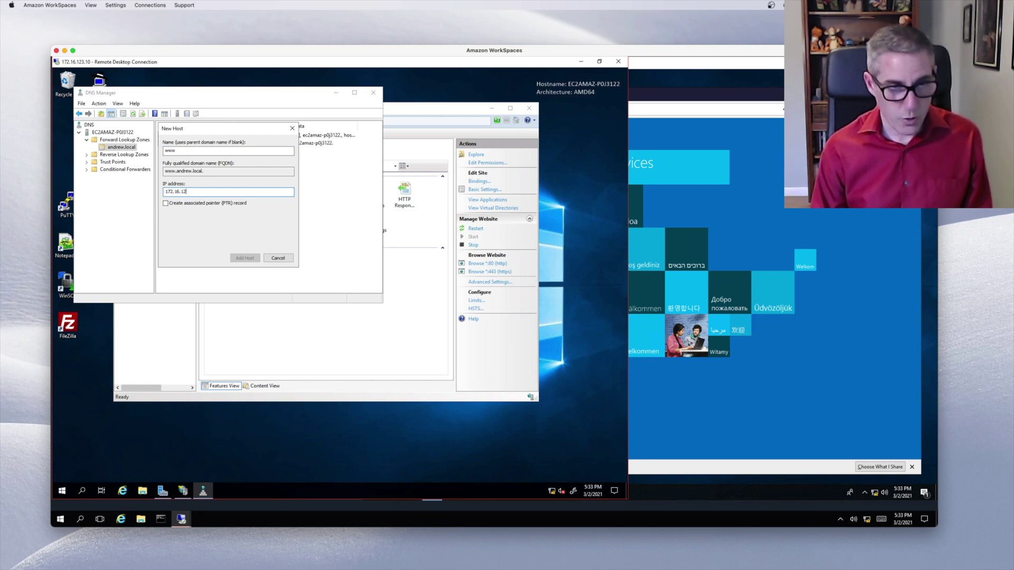
pyautogui.write('172.16.123.10')
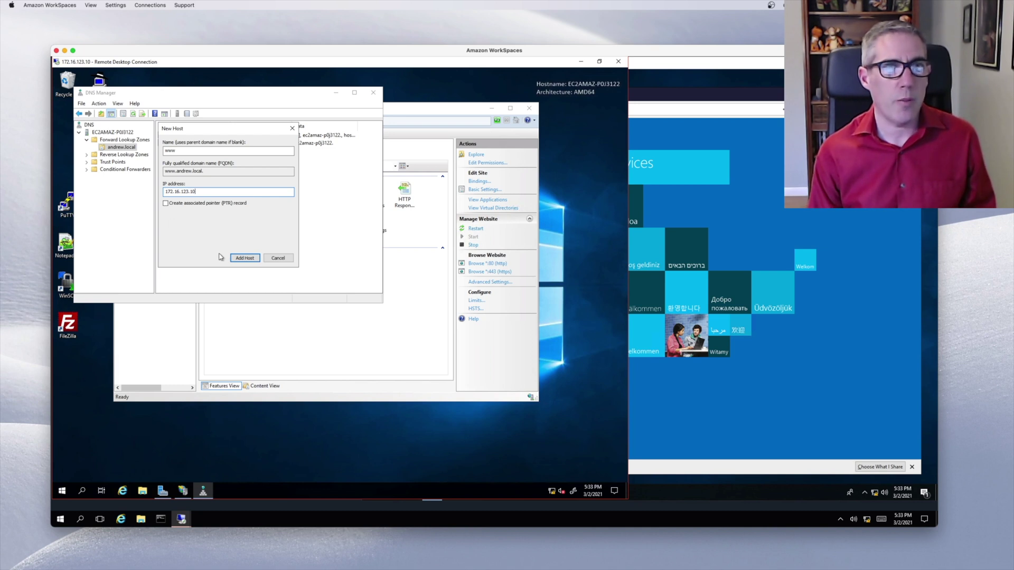
pyautogui.click(252, 261)
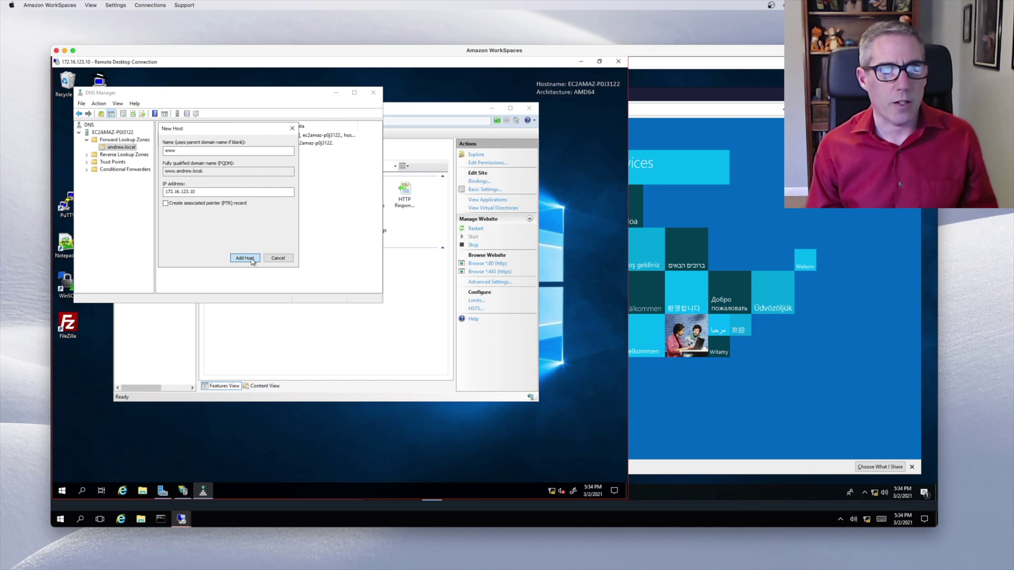
pyautogui.click(404, 311)
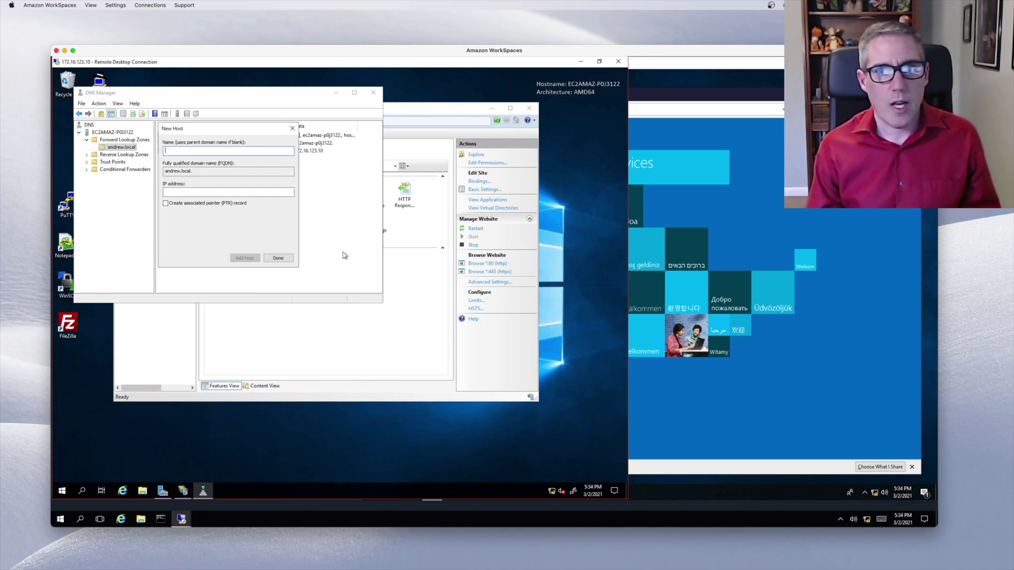
pyautogui.click(696, 99)
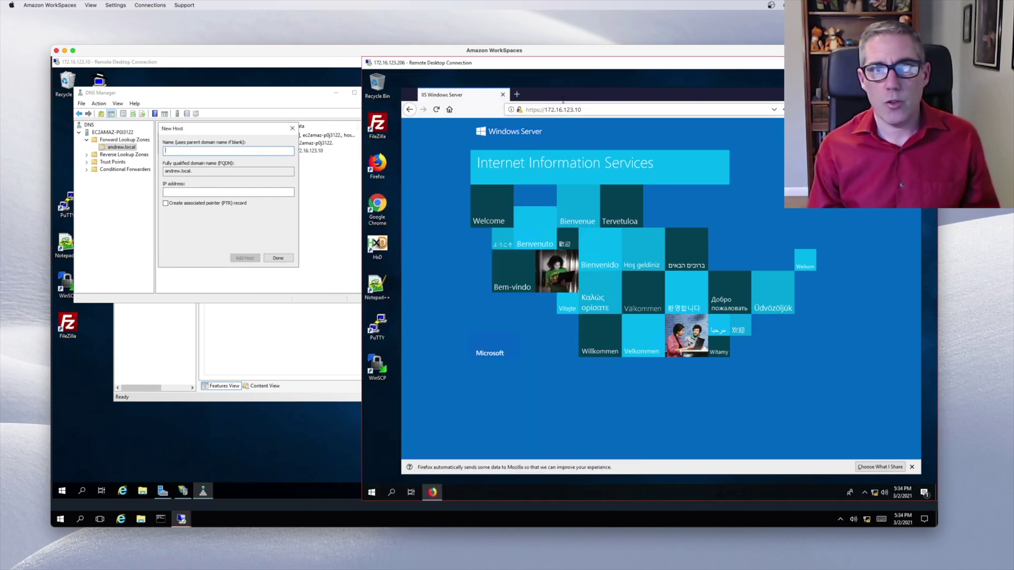
pyautogui.click(517, 94)
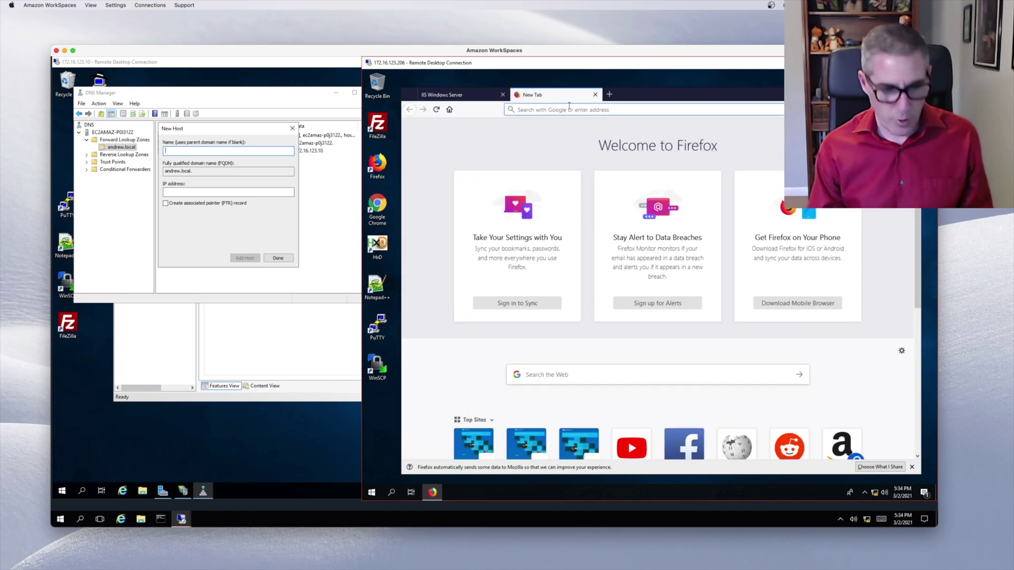
pyautogui.write('www.andrew.local/')
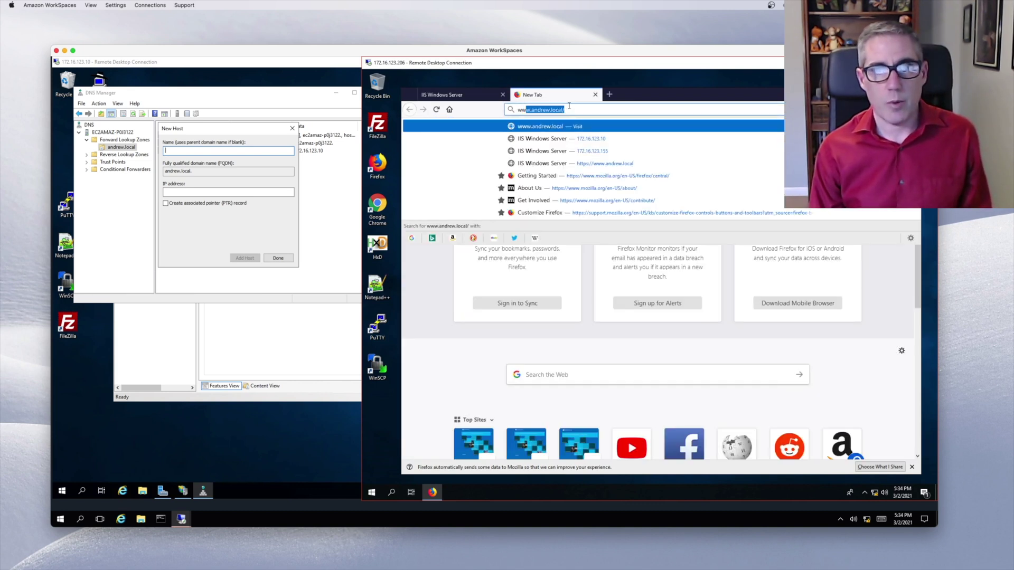
pyautogui.press('Return')
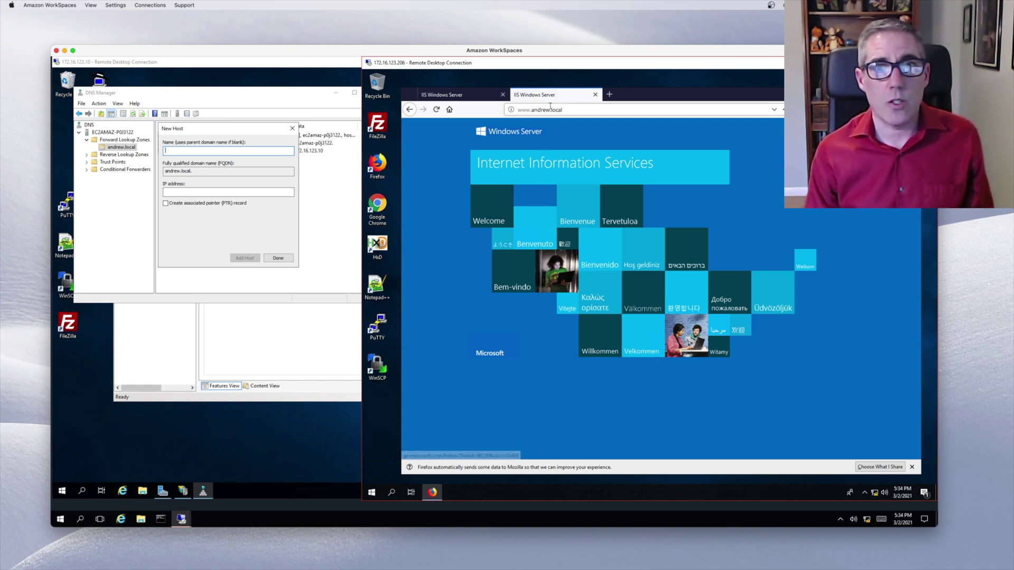
pyautogui.click(518, 109)
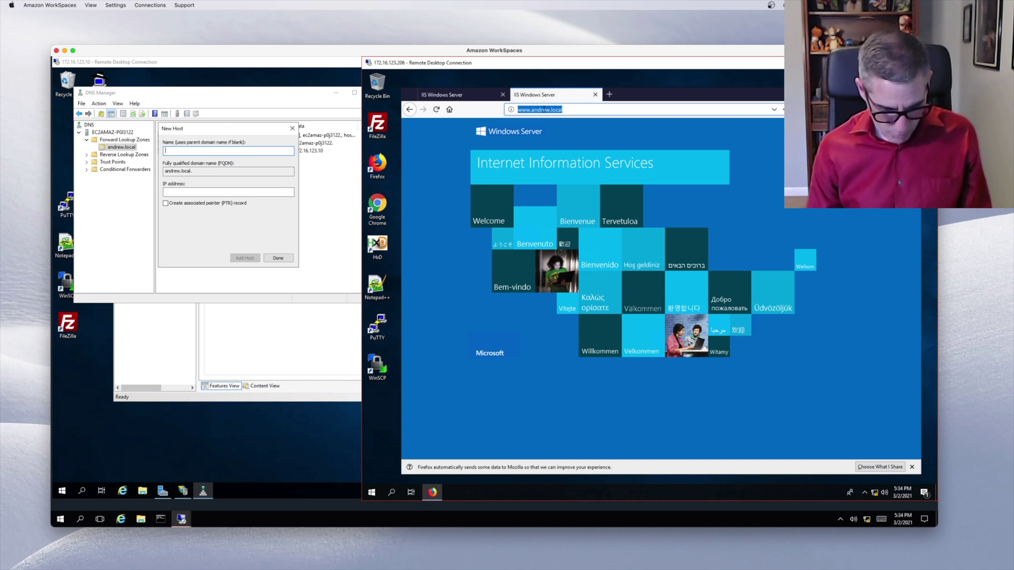
pyautogui.click(544, 109)
pyautogui.press('Home')
pyautogui.write('https')
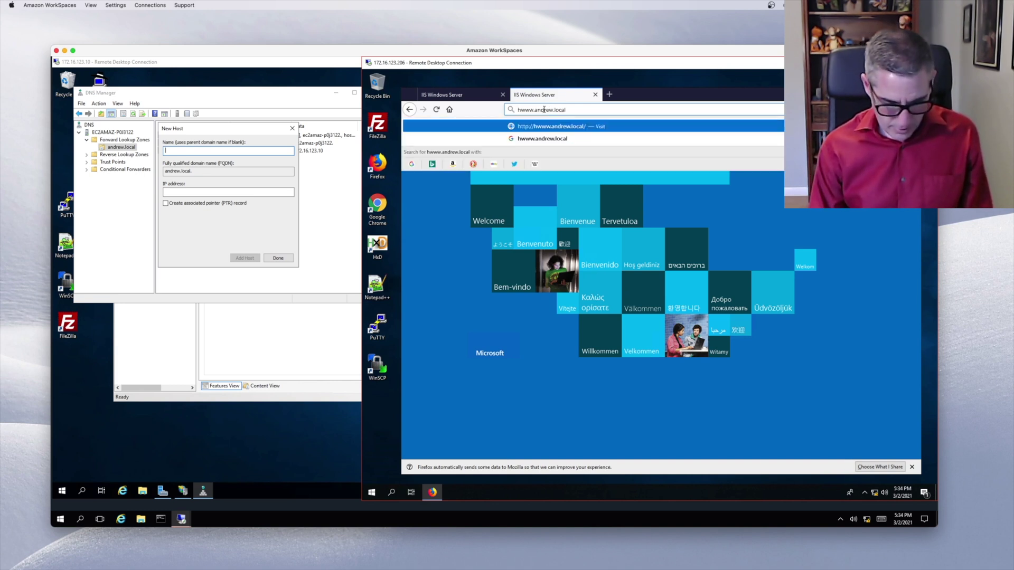
pyautogui.write('://')
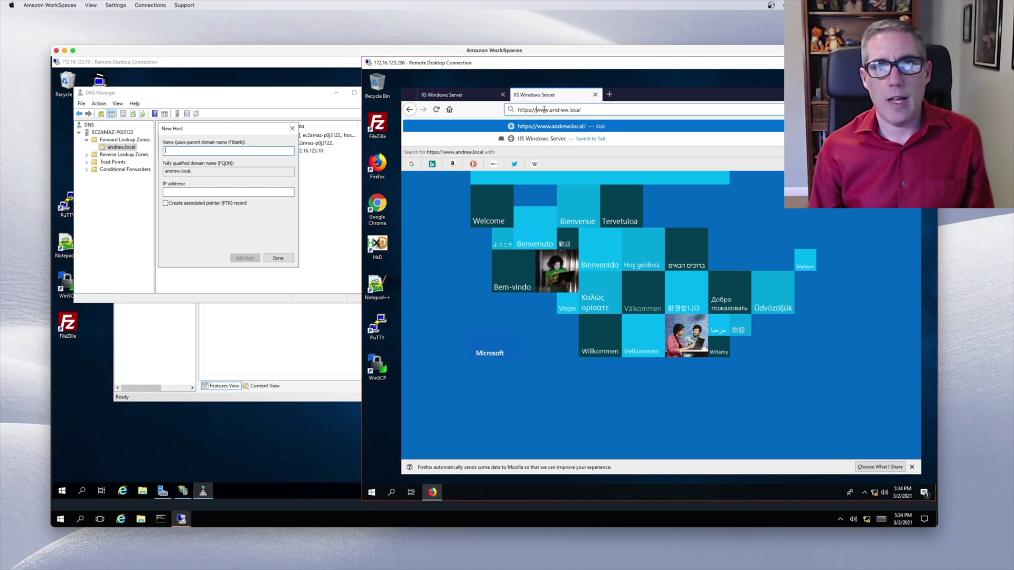
pyautogui.press('Return')
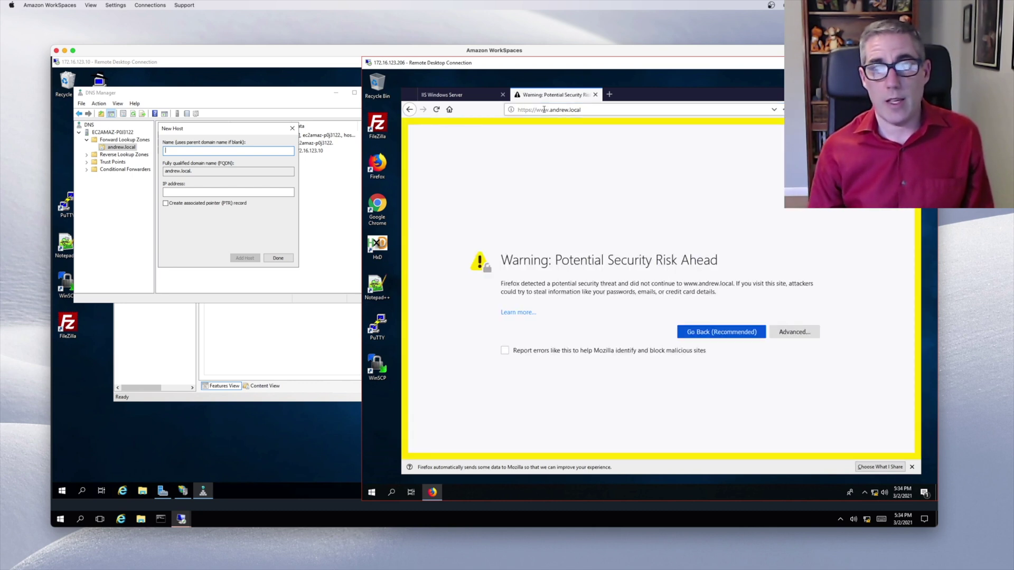
pyautogui.click(785, 331)
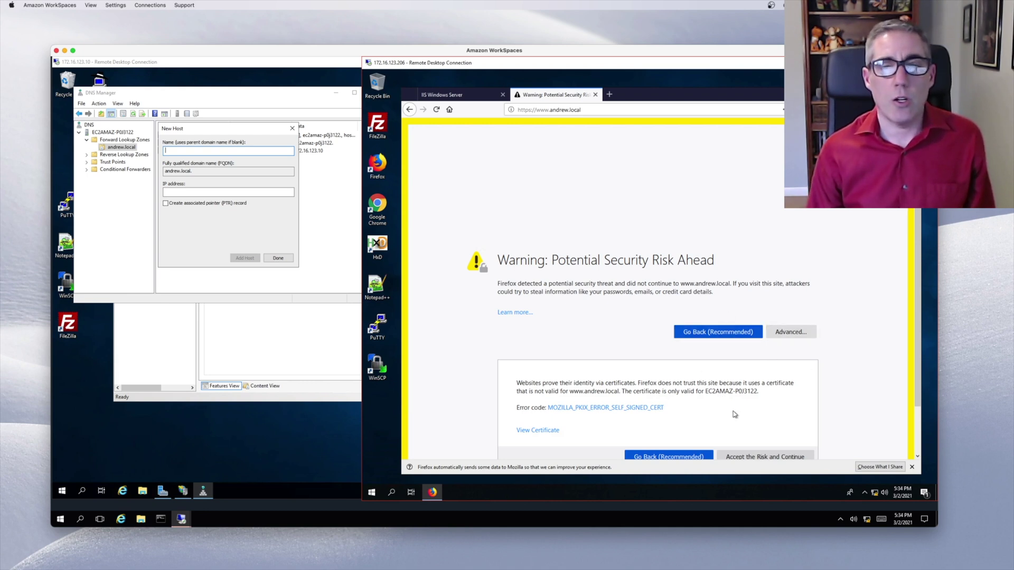
pyautogui.click(763, 456)
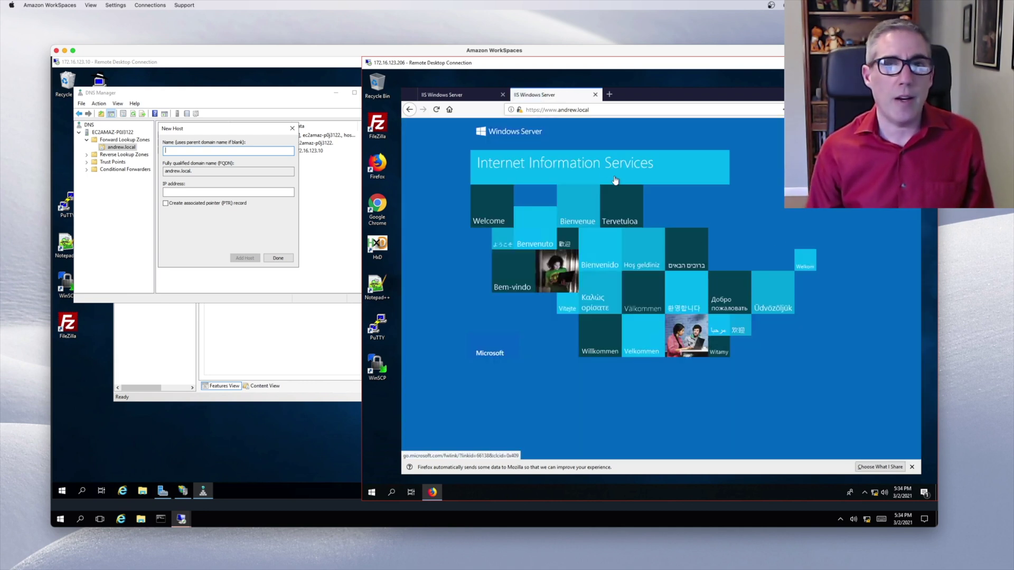
pyautogui.click(455, 96)
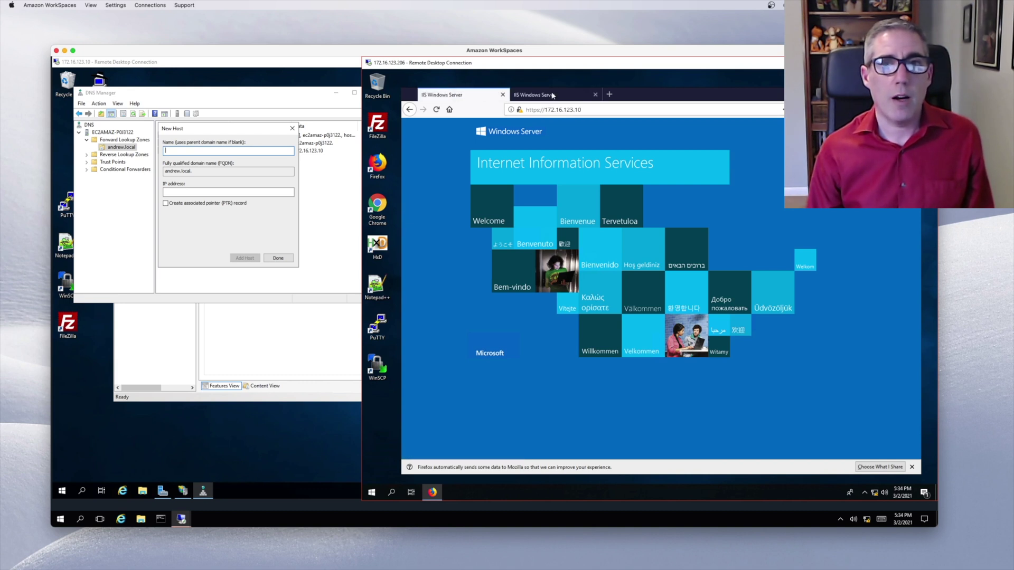
pyautogui.click(549, 95)
pyautogui.click(475, 92)
pyautogui.click(537, 94)
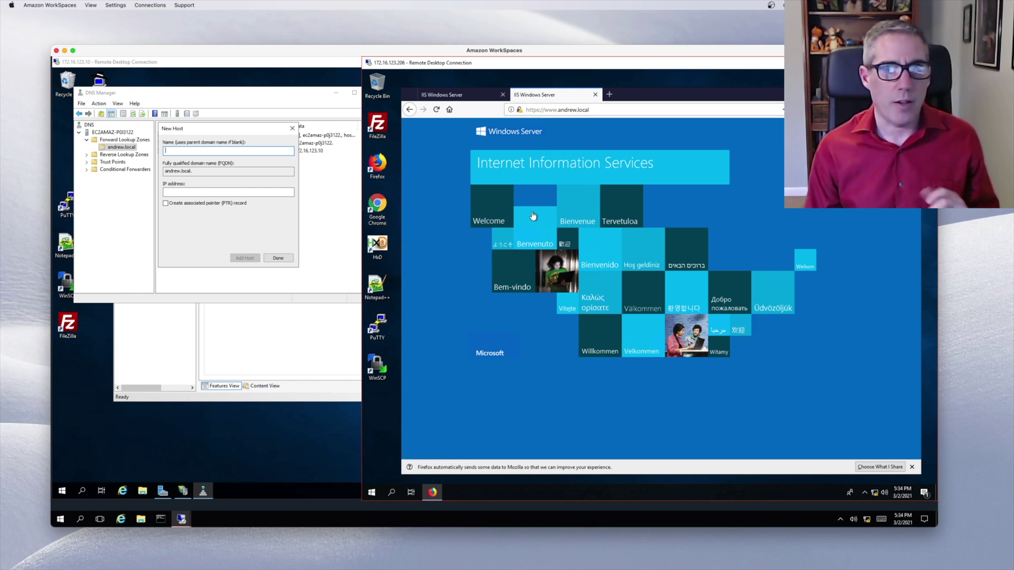
pyautogui.click(278, 258)
pyautogui.click(373, 93)
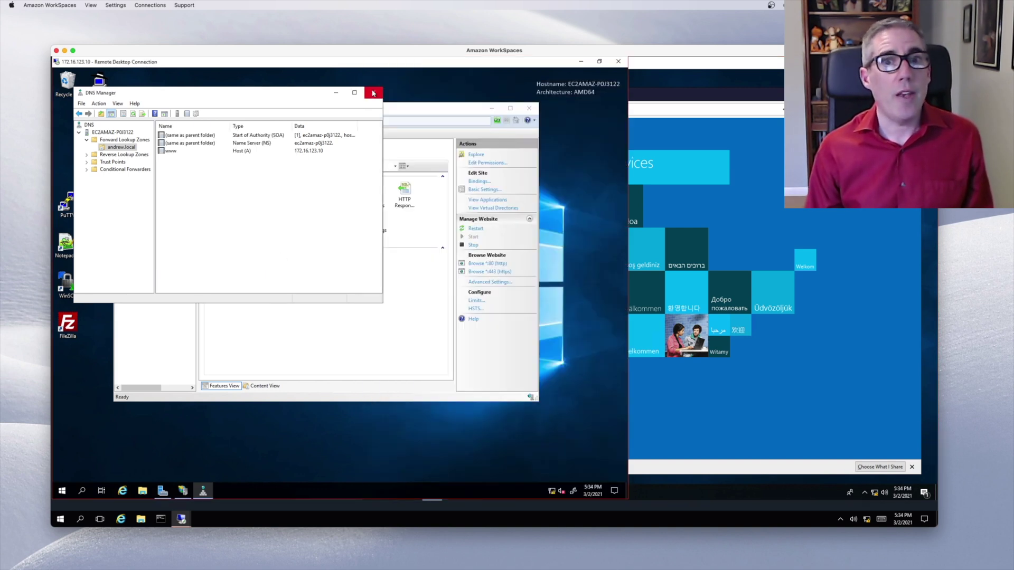
pyautogui.click(655, 87)
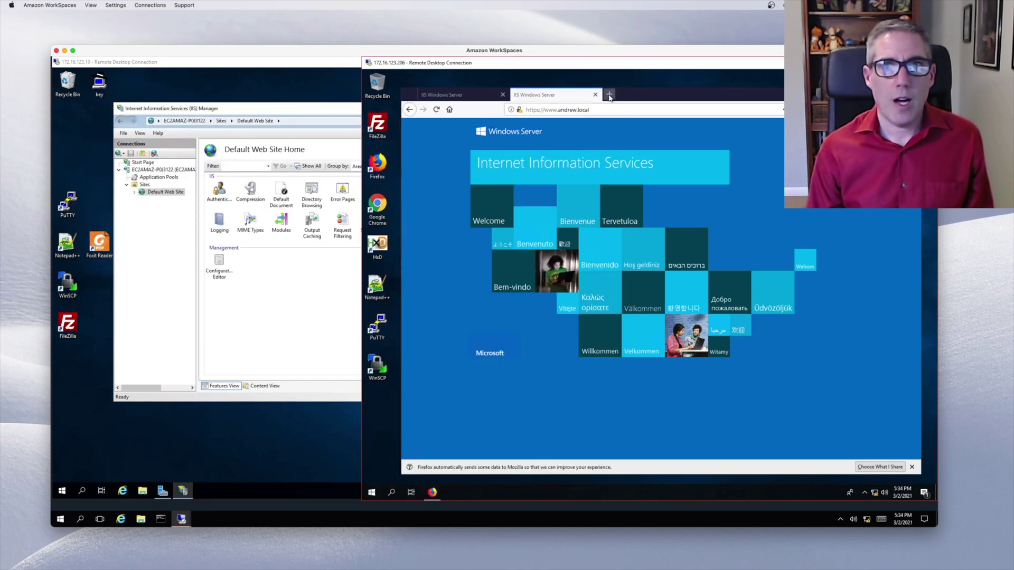
pyautogui.click(609, 95)
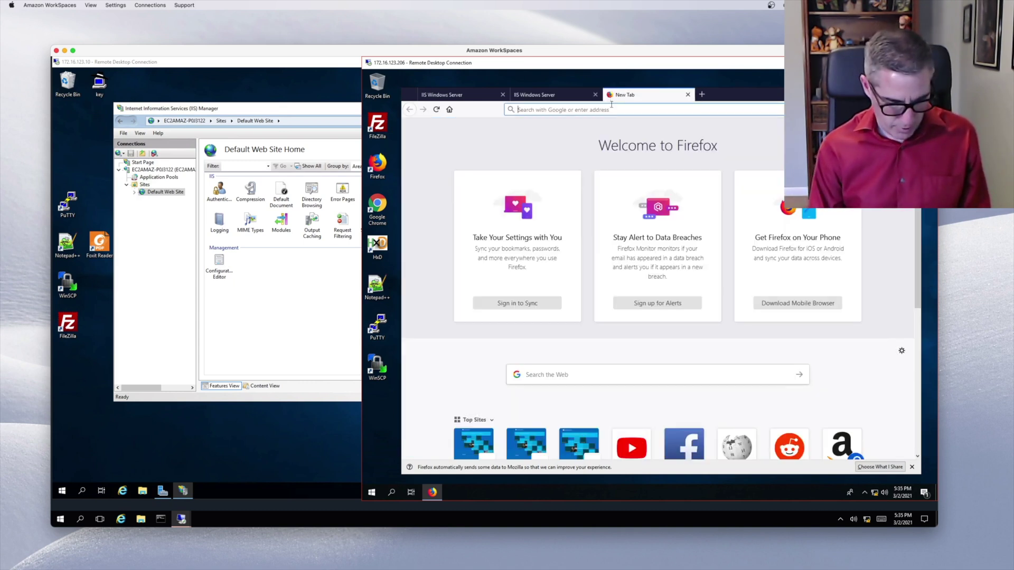
pyautogui.write('www')
pyautogui.press('BackSpace')
pyautogui.press('BackSpace')
pyautogui.press('BackSpace')
pyautogui.press('BackSpace')
pyautogui.write('www')
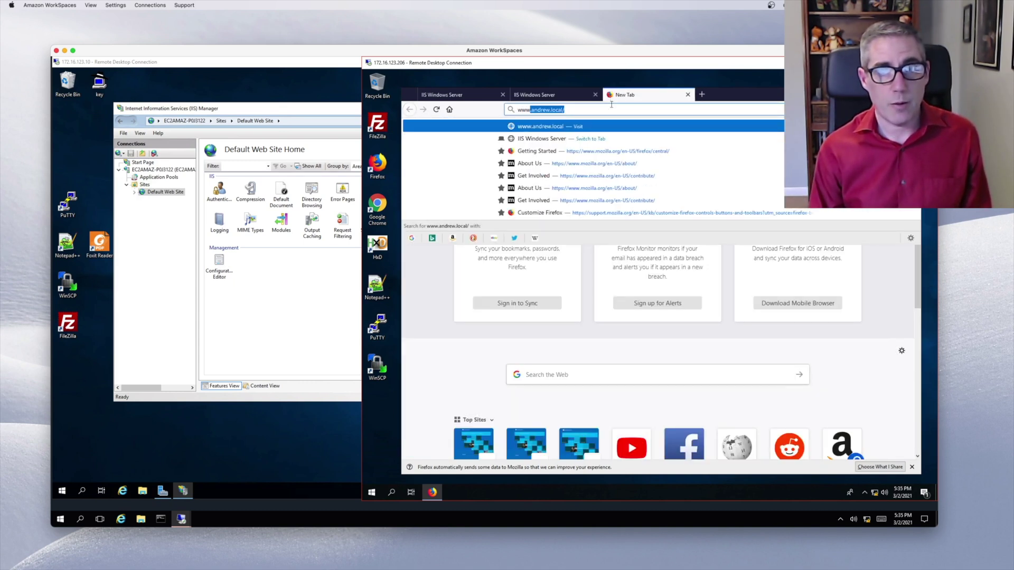
pyautogui.press('Return')
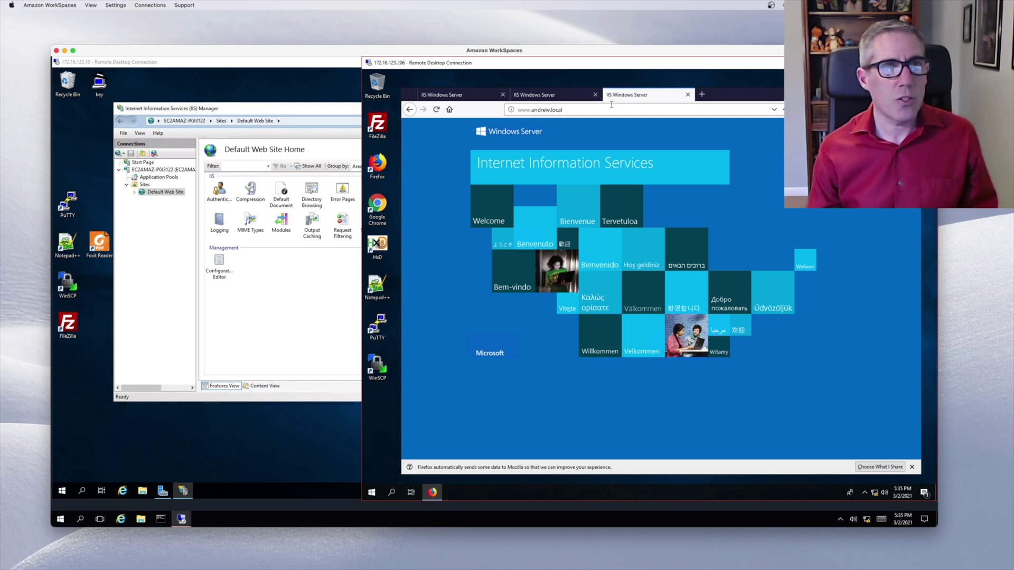
pyautogui.click(269, 115)
pyautogui.moveTo(277, 112); pyautogui.dragTo(320, 125)
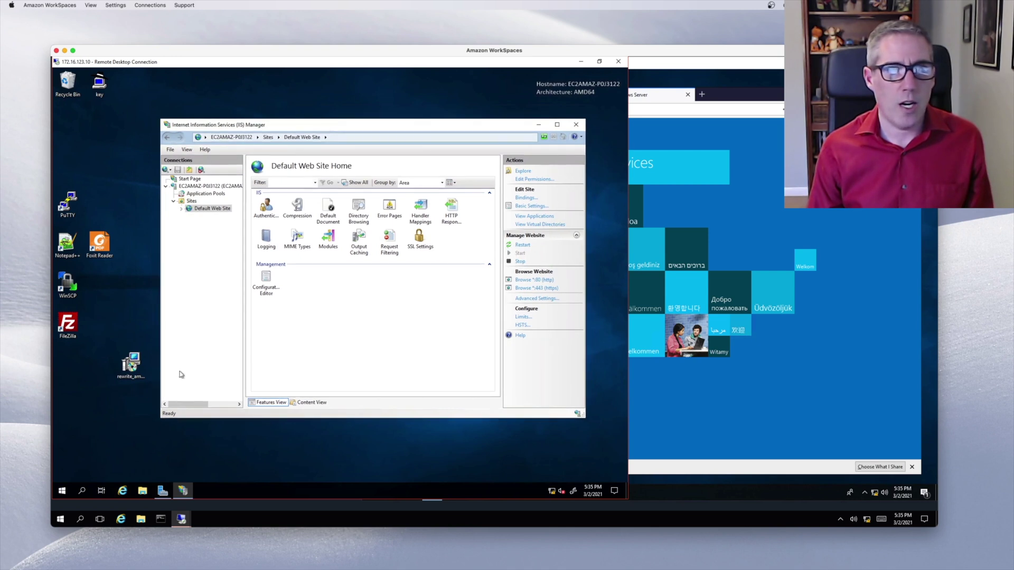
# Step: Run the rewrite_amd64 installer to add the URL Rewrite module
pyautogui.doubleClick(131, 369)
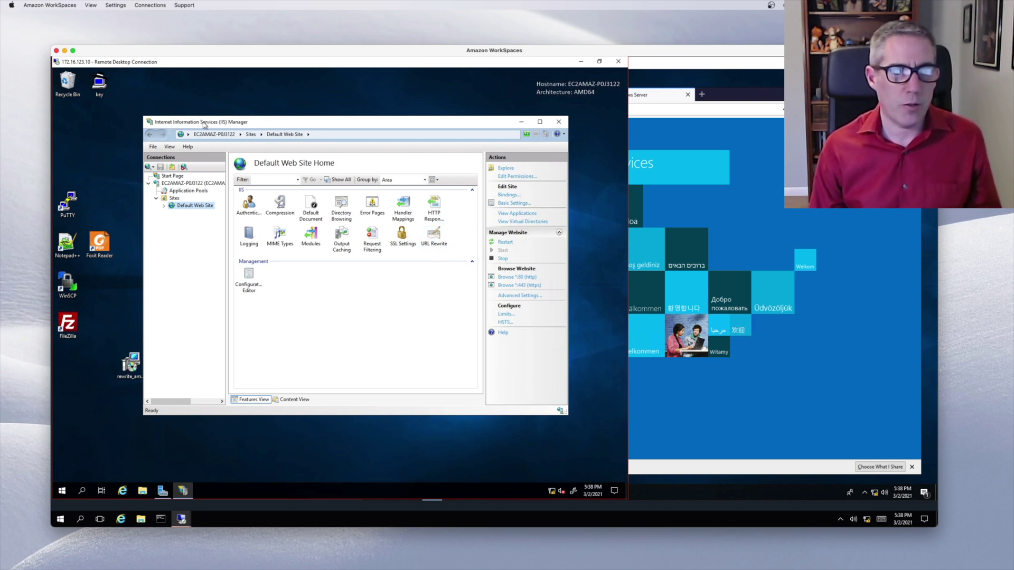
# Step: Open the Default Web Site's URL Rewrite page and start Add Rule(s)
pyautogui.doubleClick(434, 239)
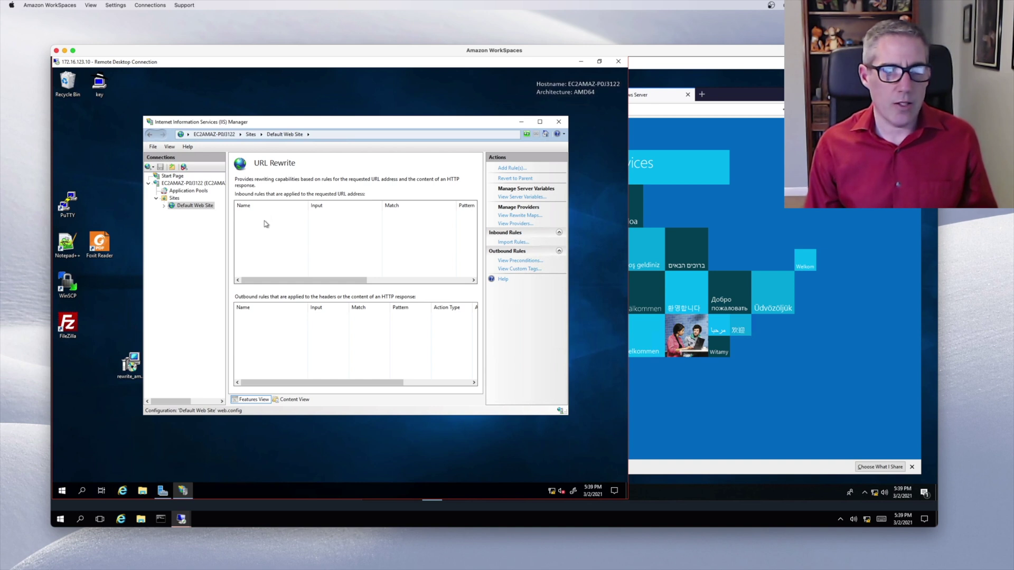
pyautogui.click(517, 169)
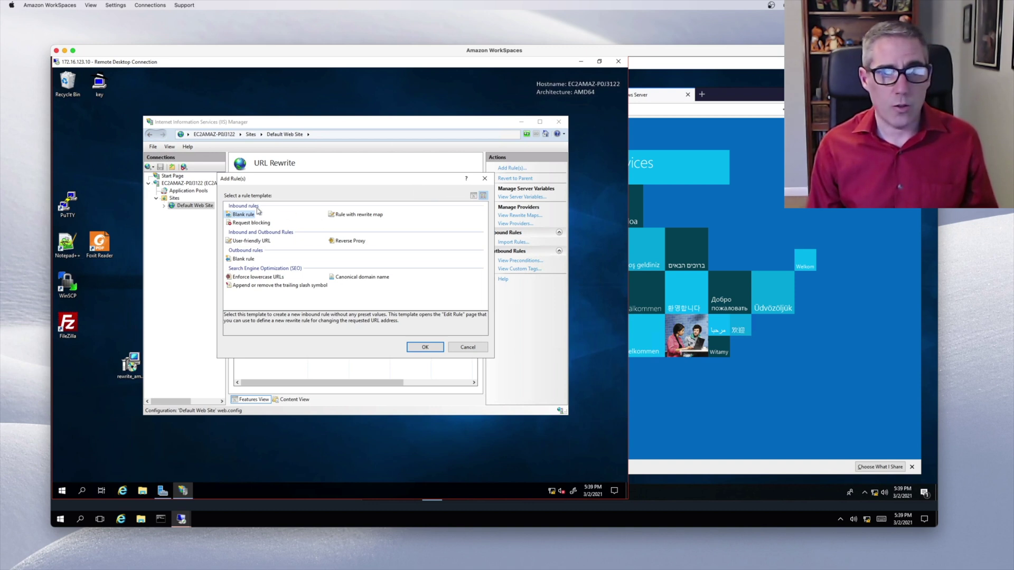
# Step: Create a blank inbound rule and name it Redirect
pyautogui.click(435, 348)
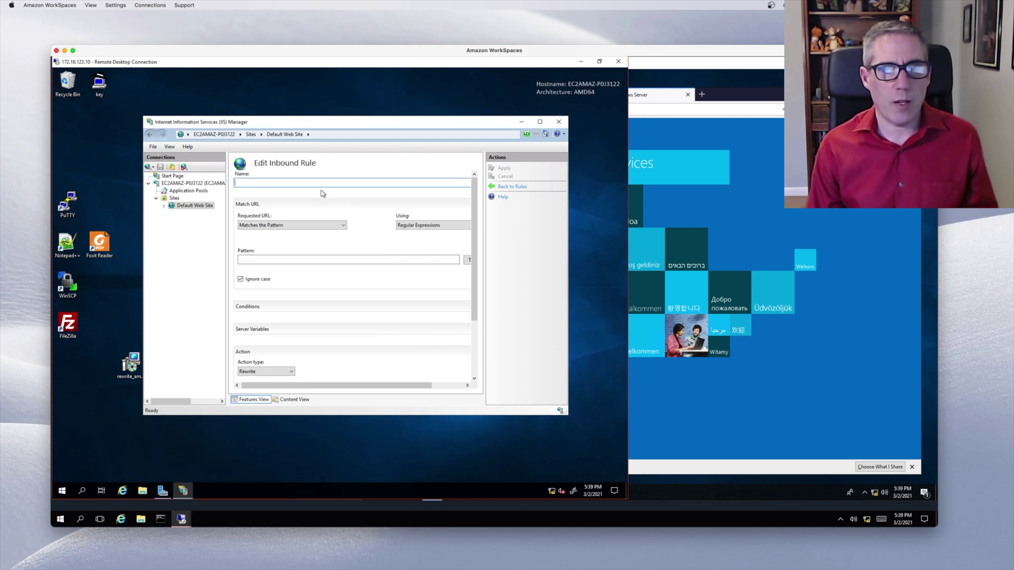
pyautogui.scroll(-2, 322, 193)
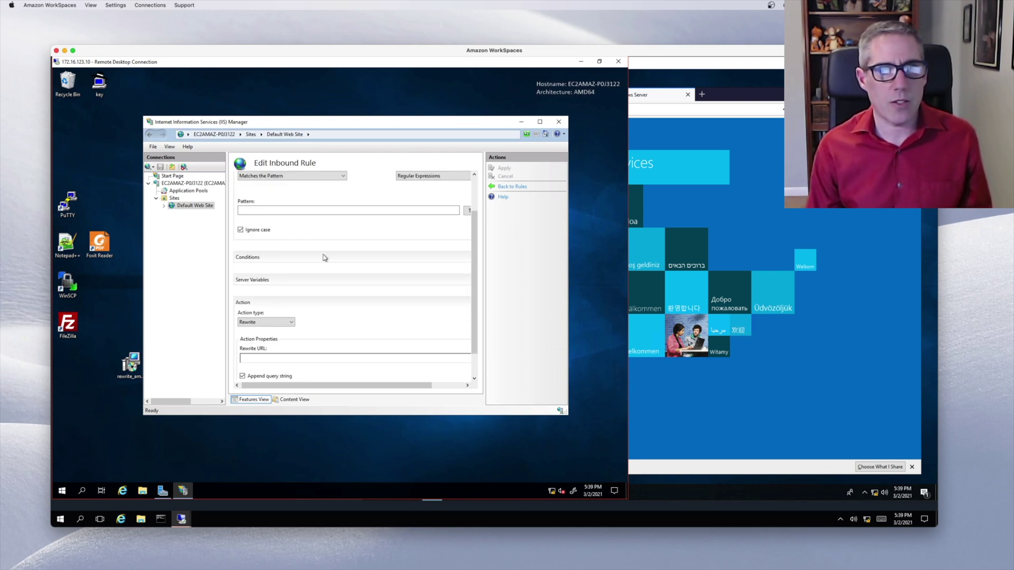
pyautogui.scroll(-1, 324, 257)
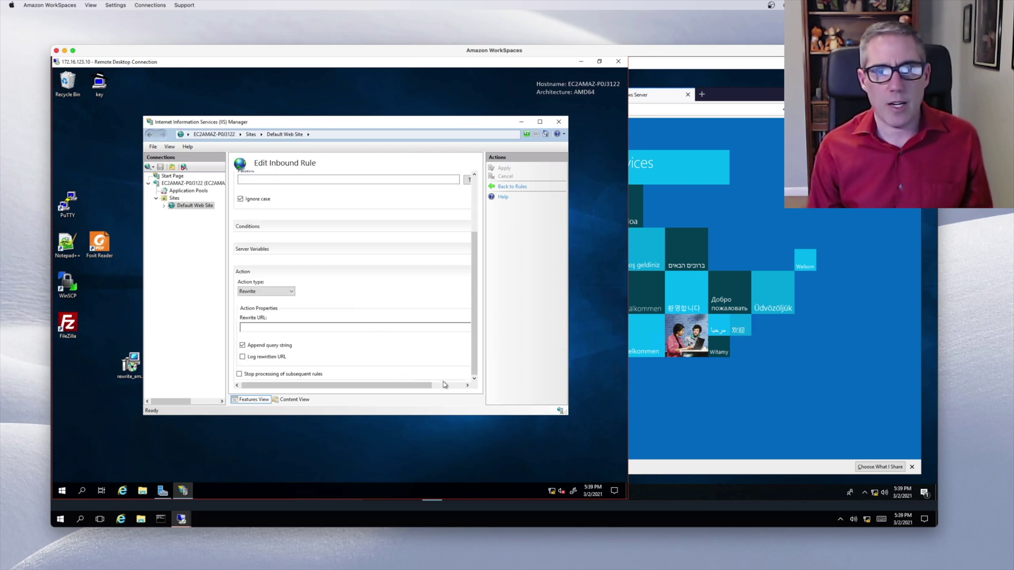
pyautogui.moveTo(444, 384)
pyautogui.mouseDown()
pyautogui.moveTo(478, 385)
pyautogui.moveTo(438, 384)
pyautogui.mouseUp()
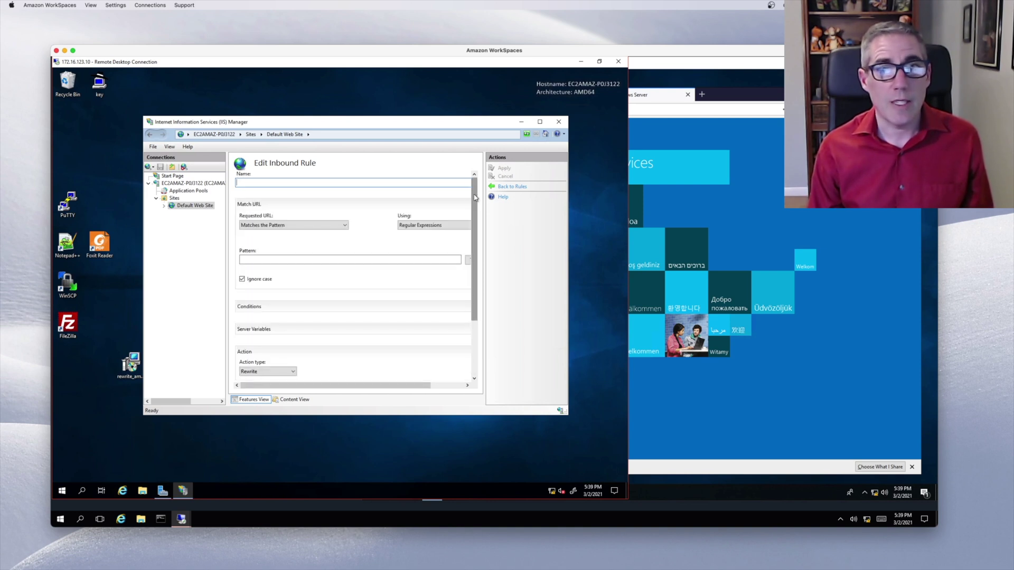
pyautogui.click(475, 204)
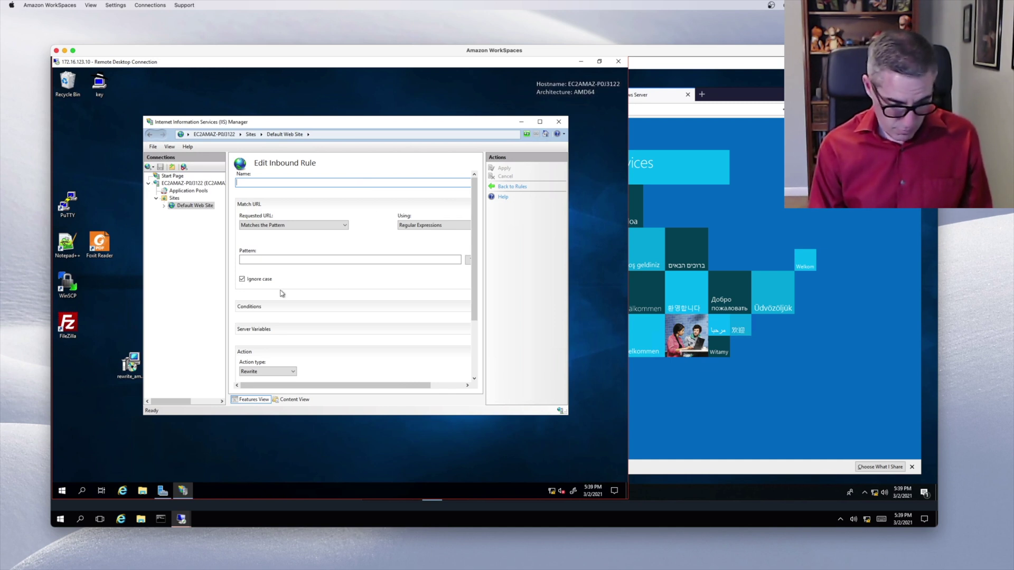
pyautogui.write('ct')
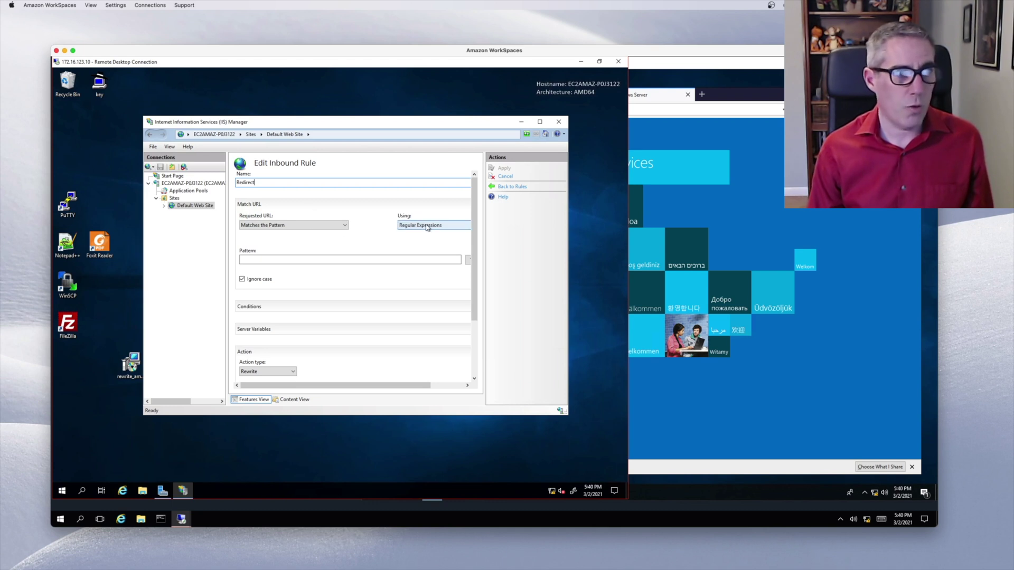
# Step: Set the match pattern to (.*) with a Redirect action and expand Conditions
pyautogui.click(295, 259)
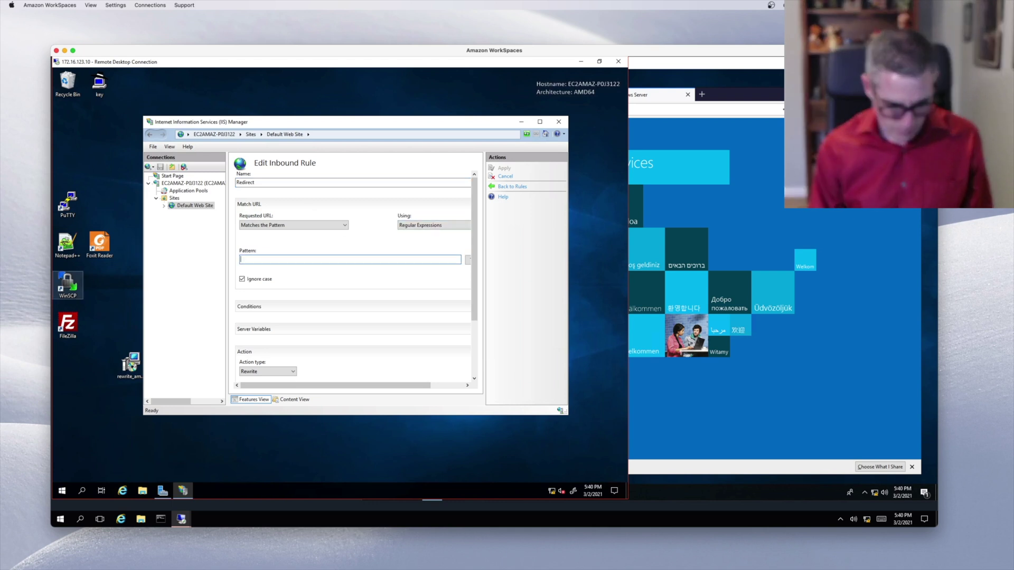
pyautogui.write('(')
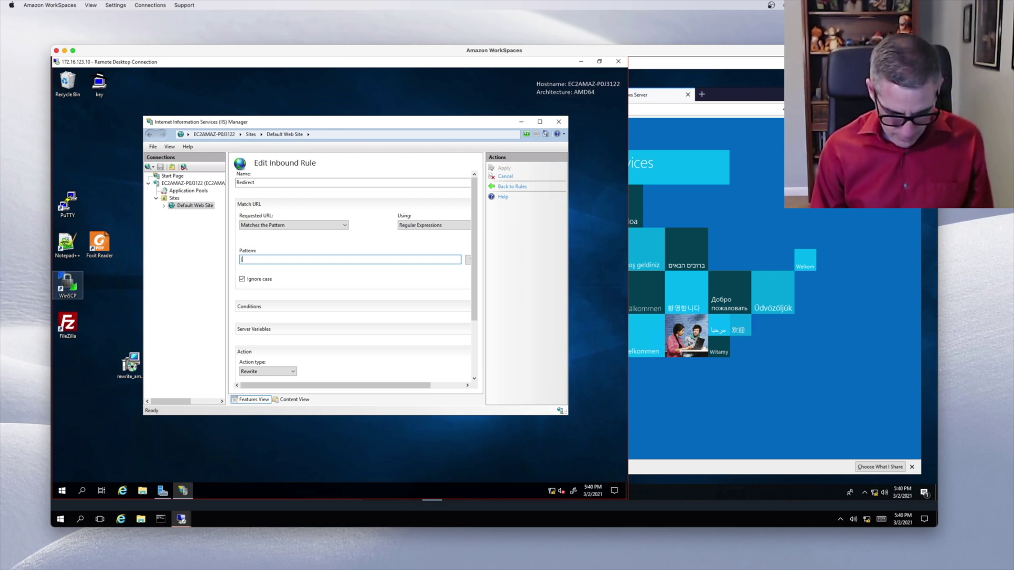
pyautogui.write('.*)')
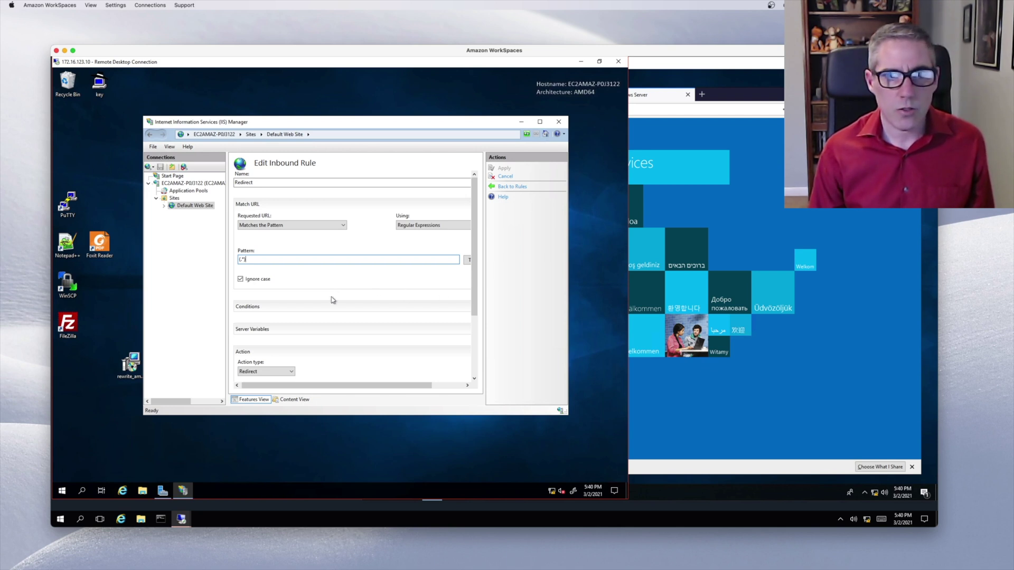
pyautogui.click(281, 307)
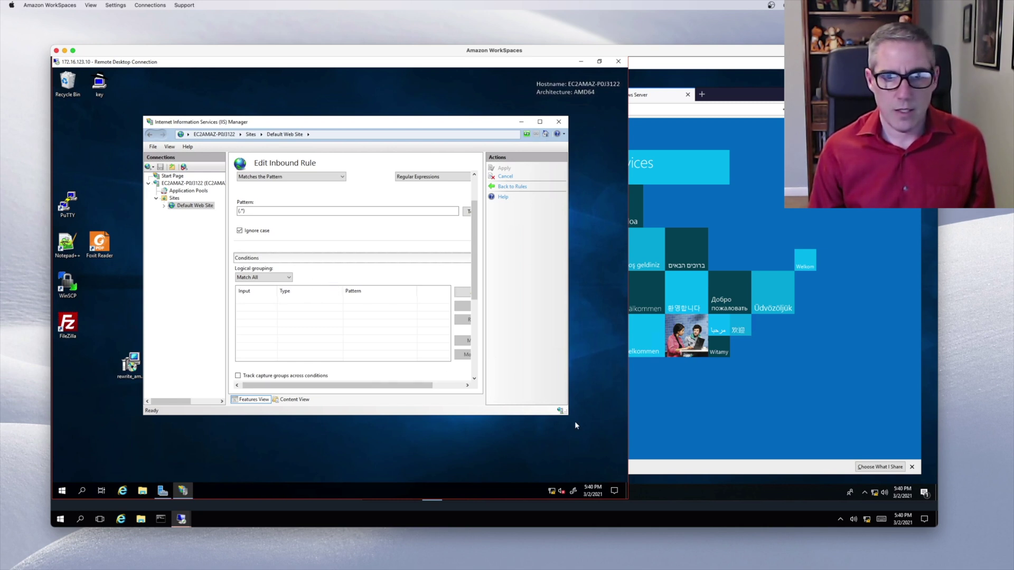
pyautogui.moveTo(595, 417); pyautogui.dragTo(612, 418)
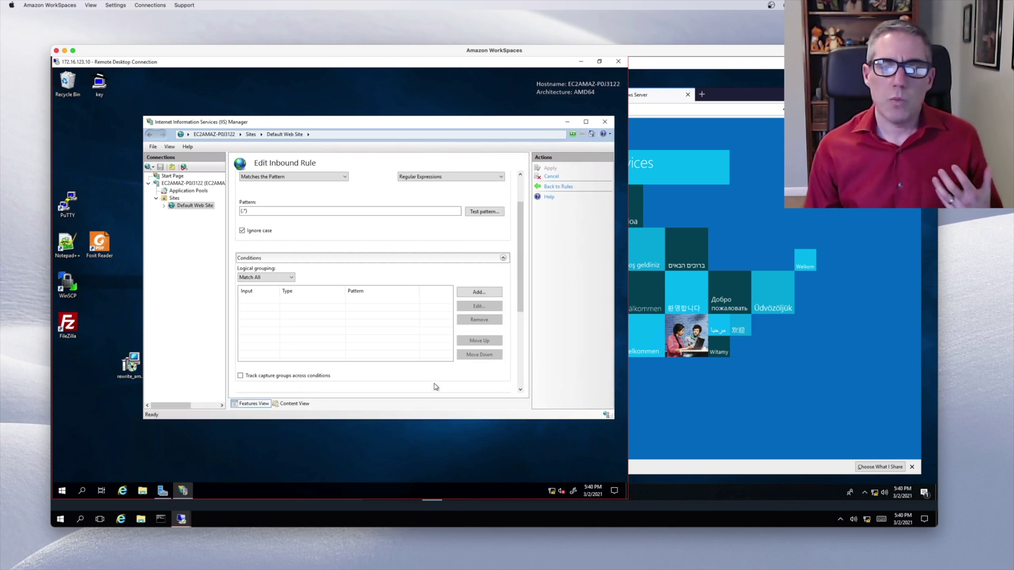
# Step: Add a condition with input {HTTPS} matching the pattern ^OFF
pyautogui.click(478, 293)
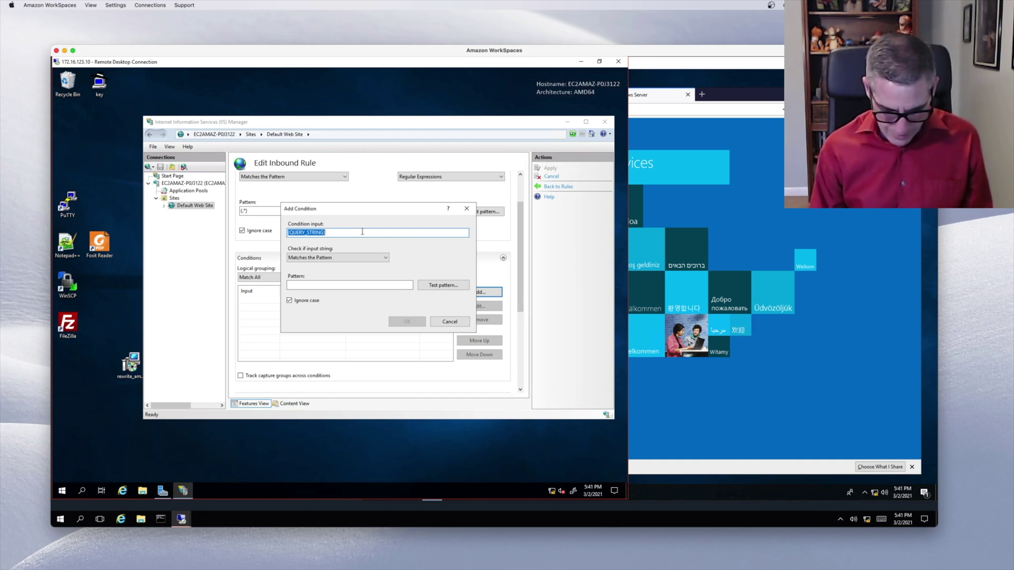
pyautogui.write('{')
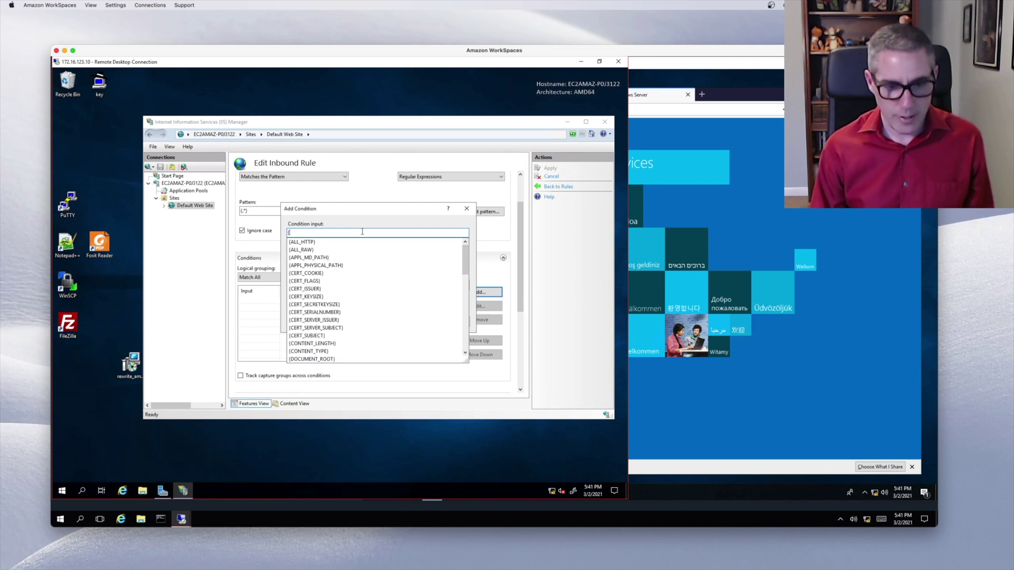
pyautogui.write('HttP')
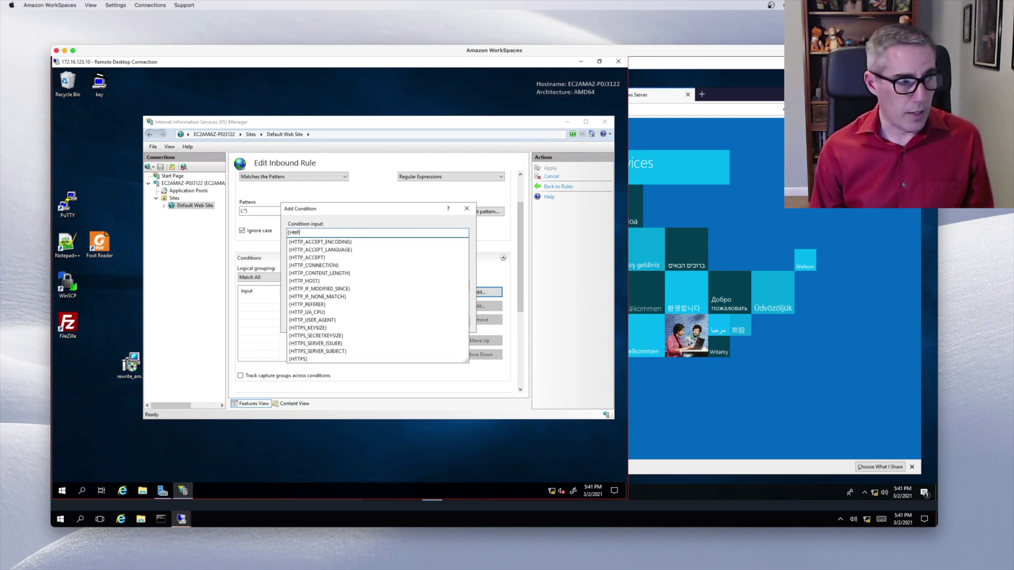
pyautogui.write('s')
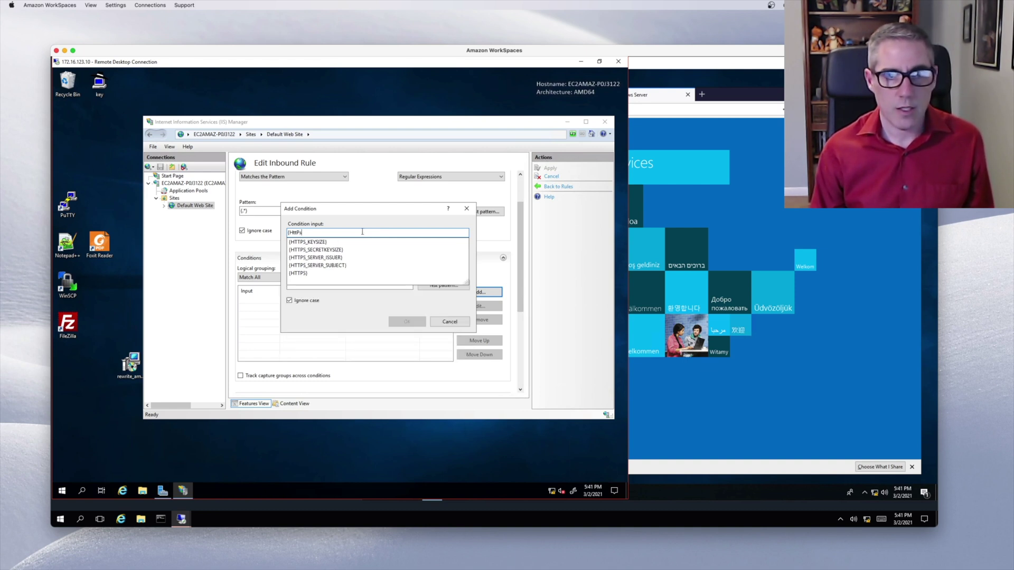
pyautogui.press('Down')
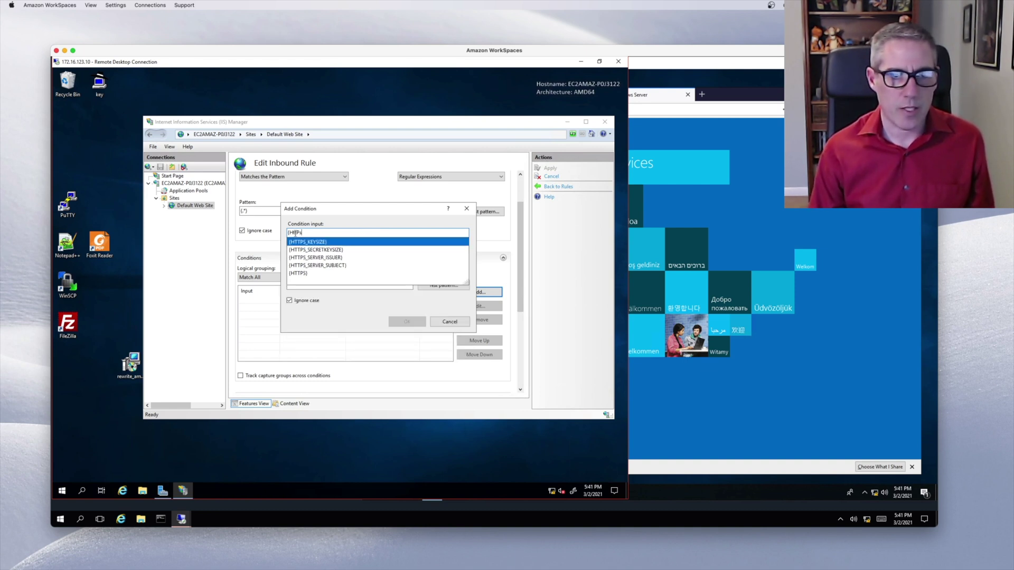
pyautogui.click(299, 274)
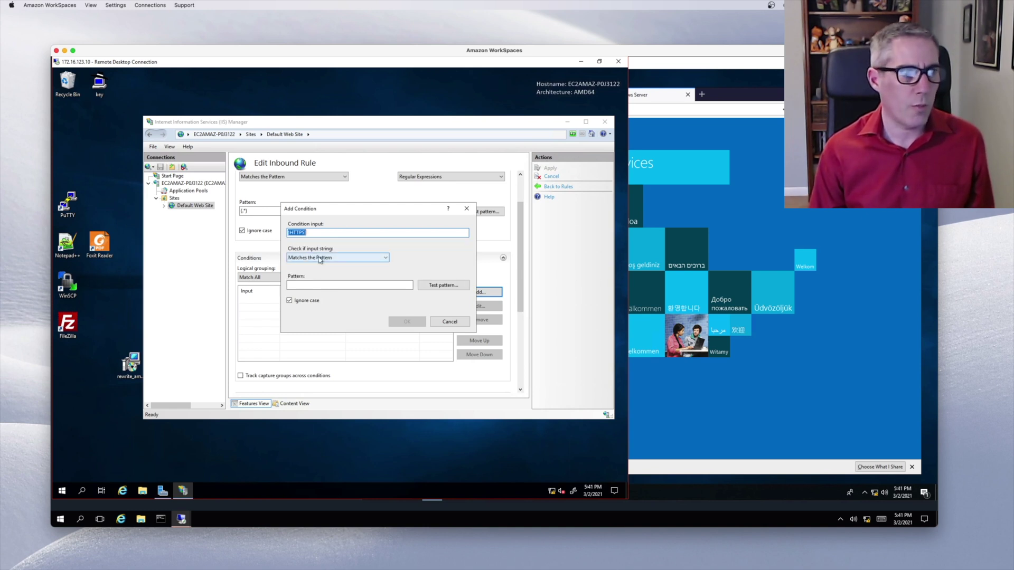
pyautogui.click(332, 285)
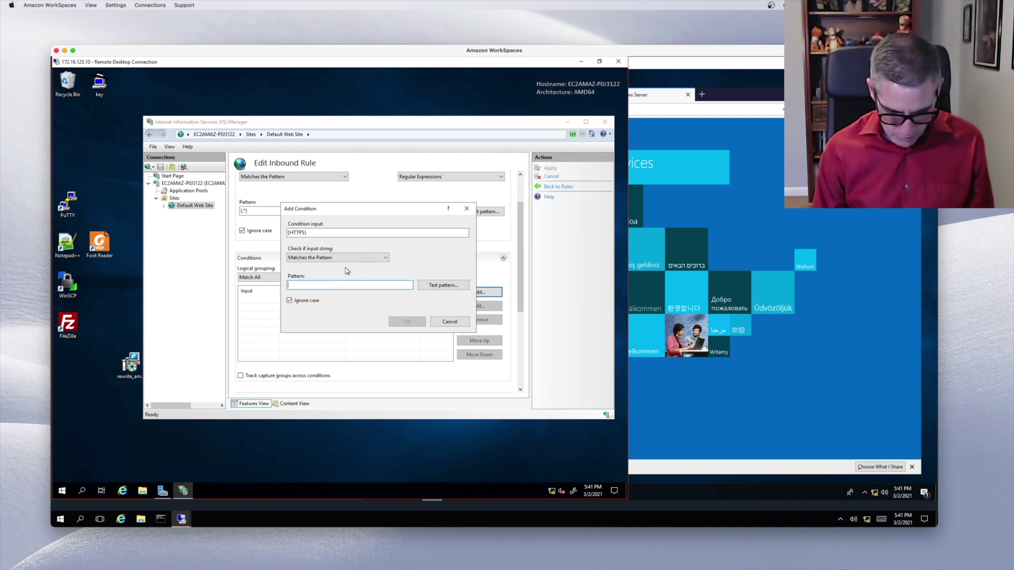
pyautogui.write('^OFF')
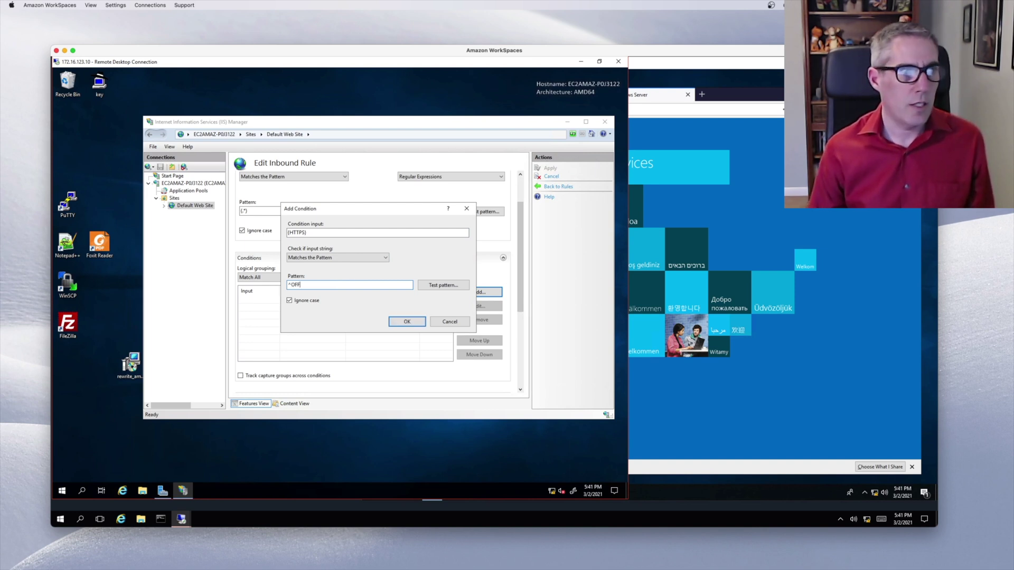
pyautogui.press('Return')
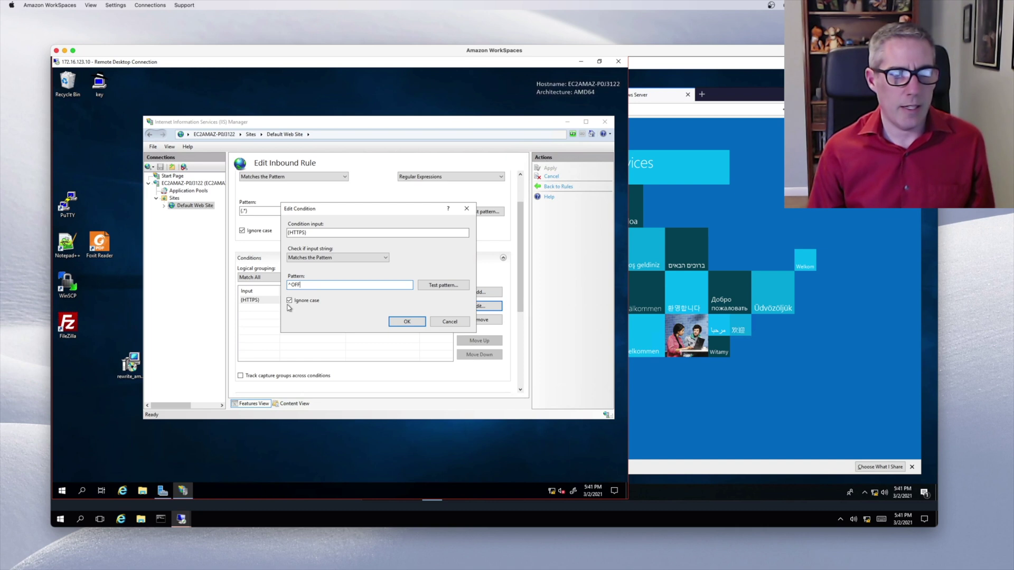
pyautogui.click(417, 322)
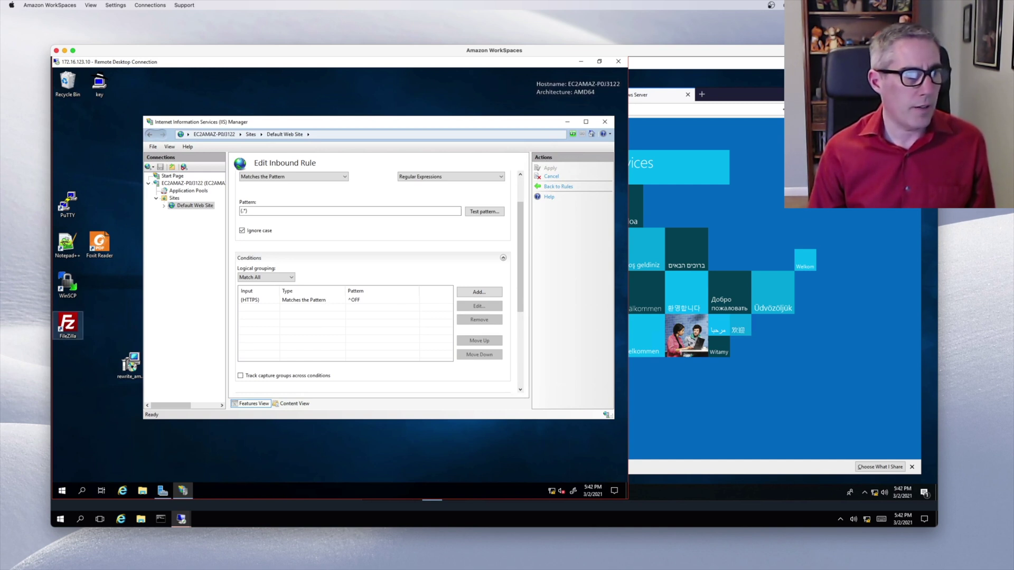
pyautogui.scroll(-2, 359, 259)
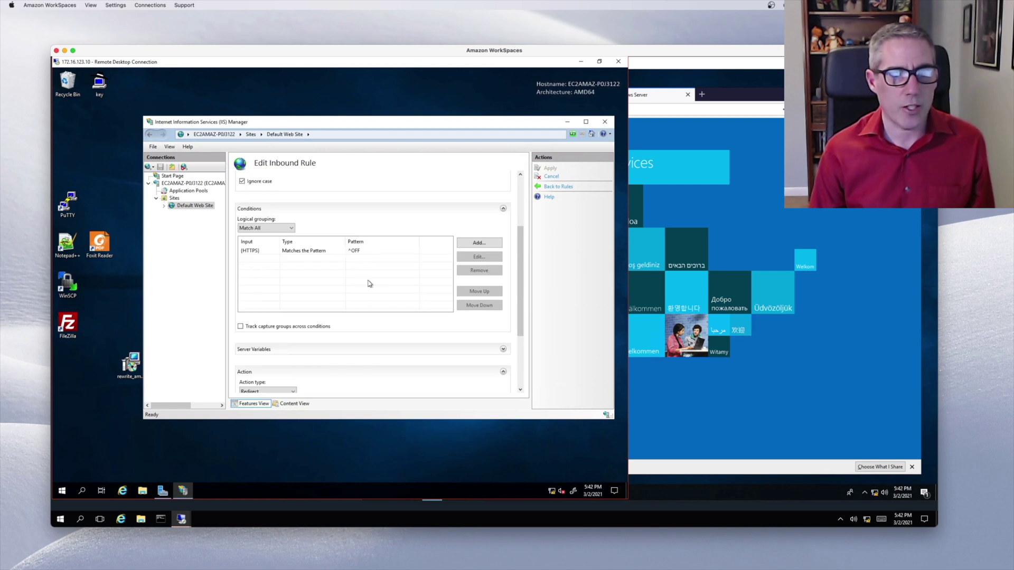
pyautogui.moveTo(521, 334); pyautogui.dragTo(521, 381)
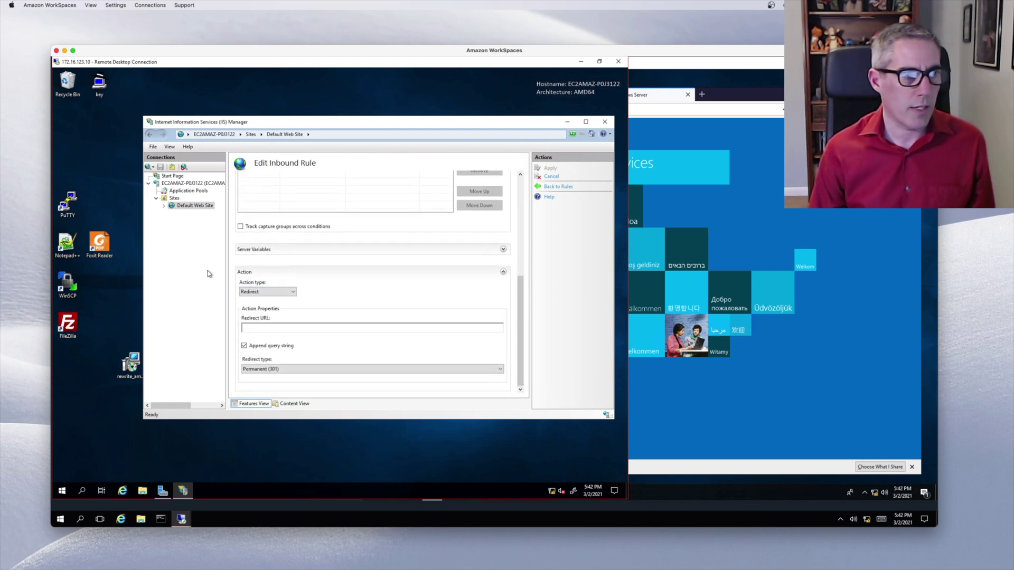
pyautogui.click(283, 326)
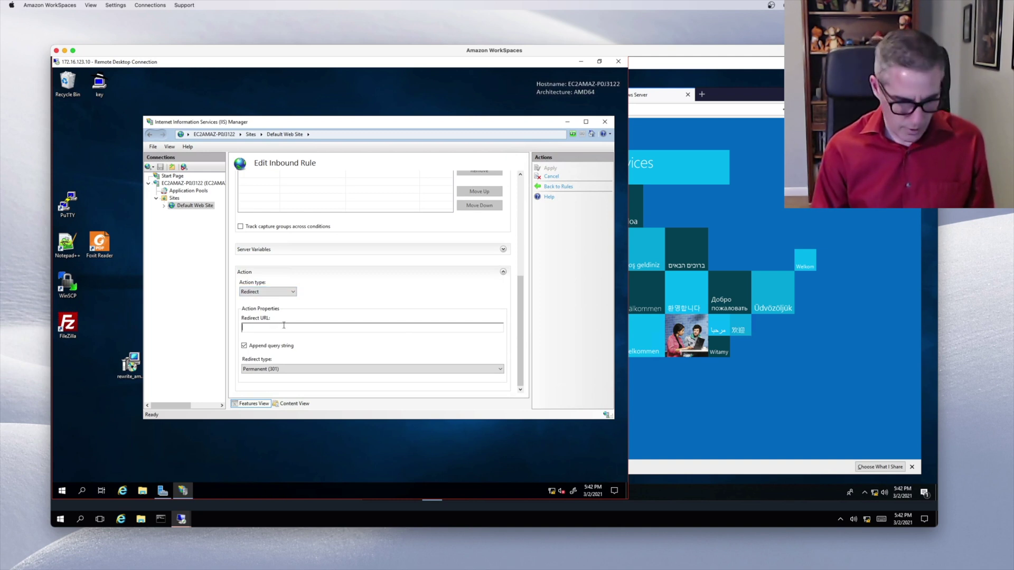
pyautogui.write('http')
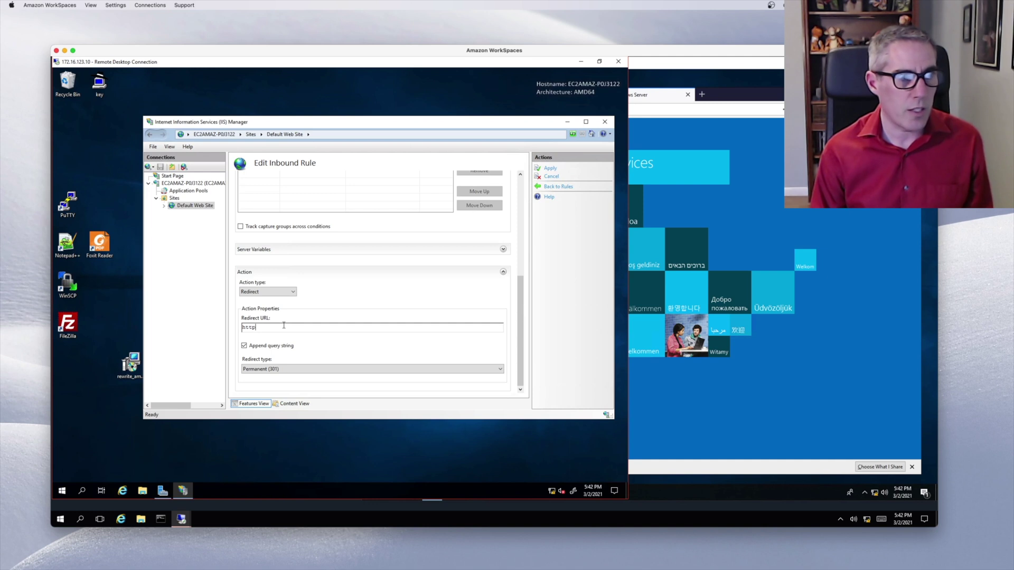
pyautogui.write('s://{HTTP_HO')
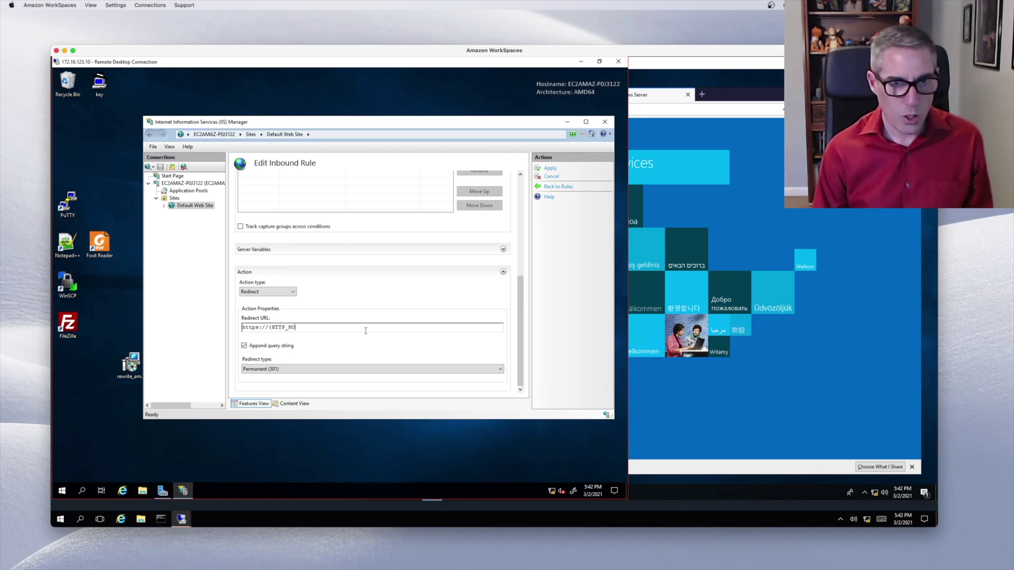
pyautogui.write('ST}R')
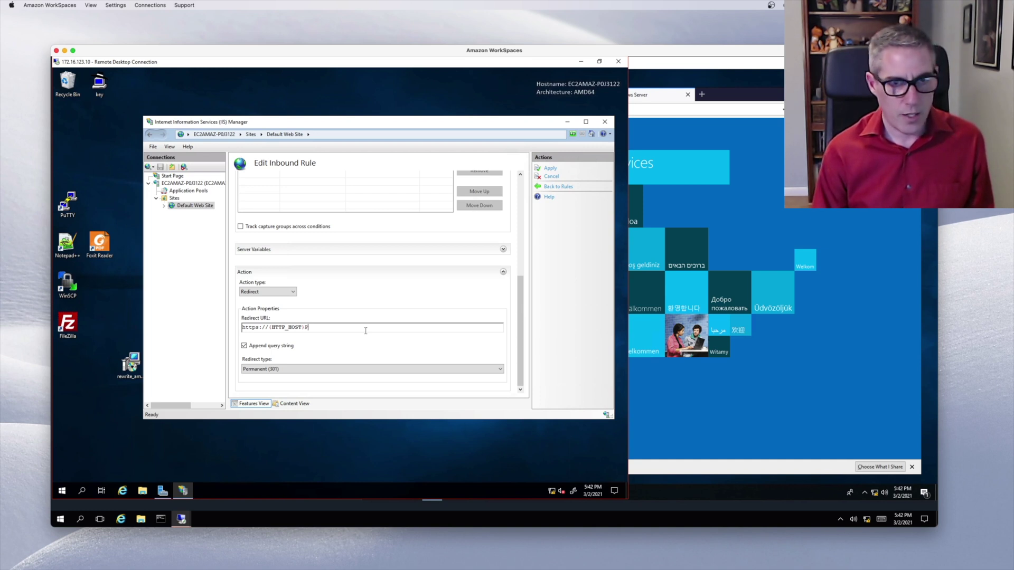
pyautogui.press('BackSpace')
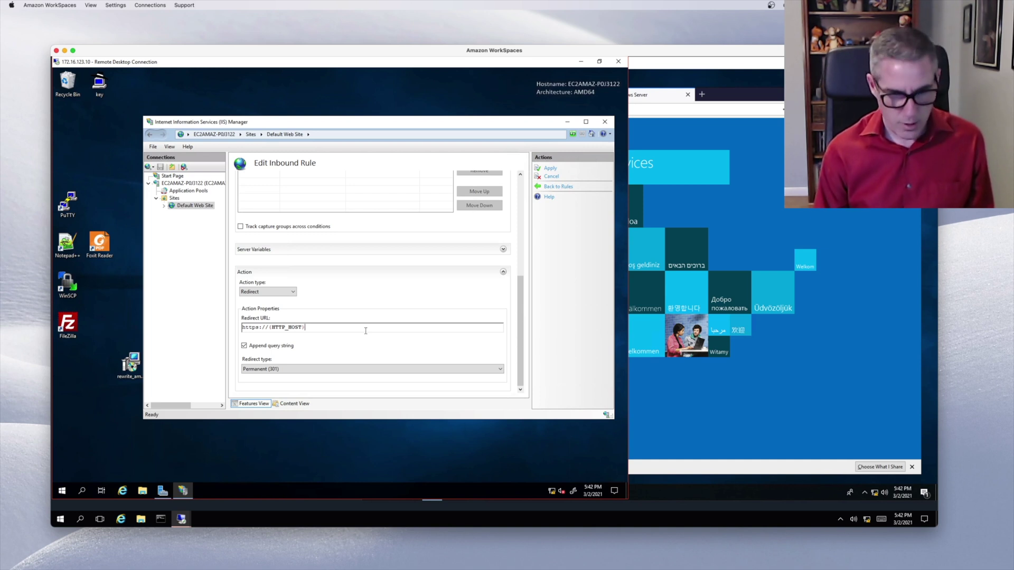
pyautogui.write('{RE')
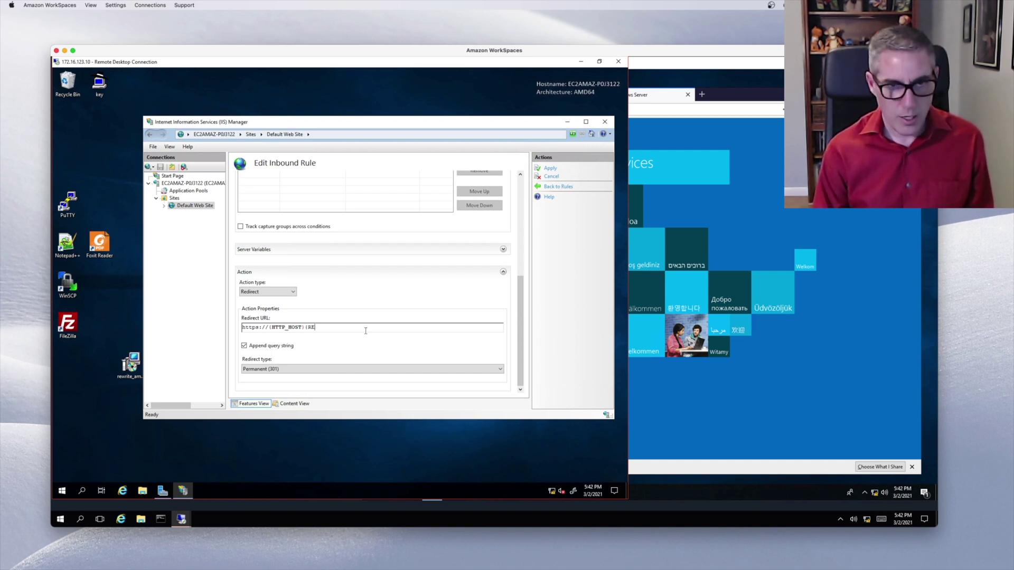
pyautogui.write('QUEST')
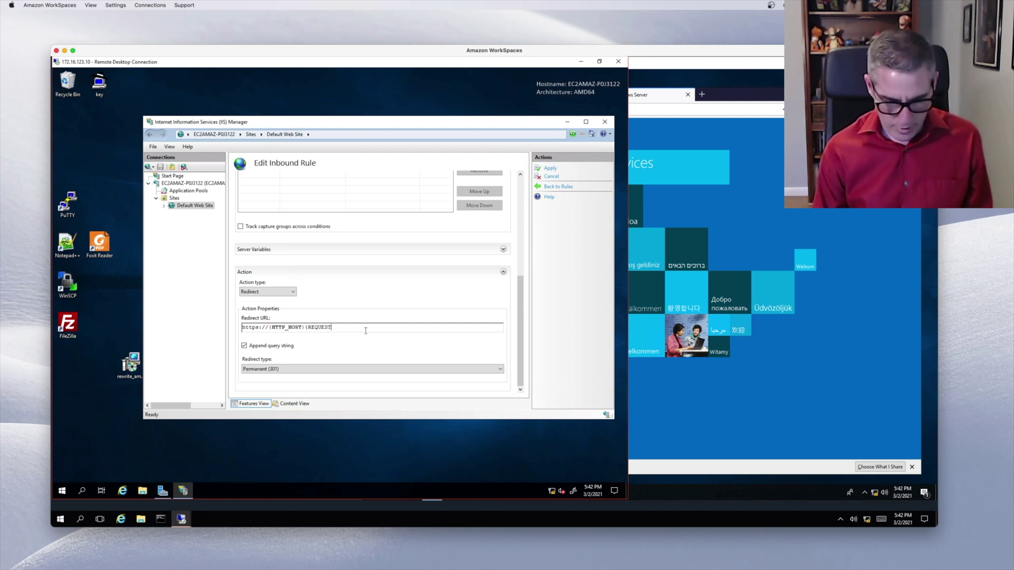
pyautogui.write('_URI')
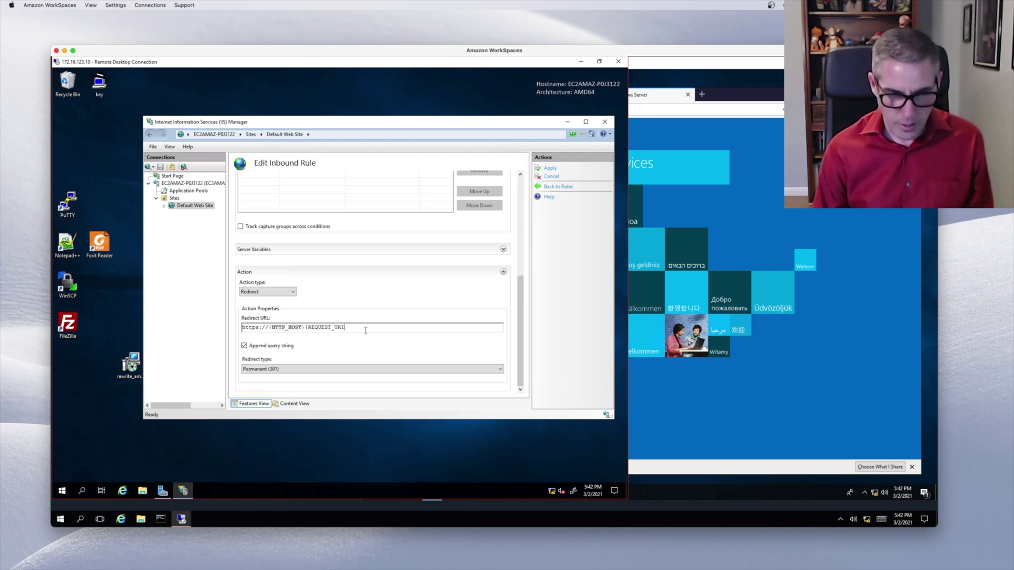
pyautogui.write('}')
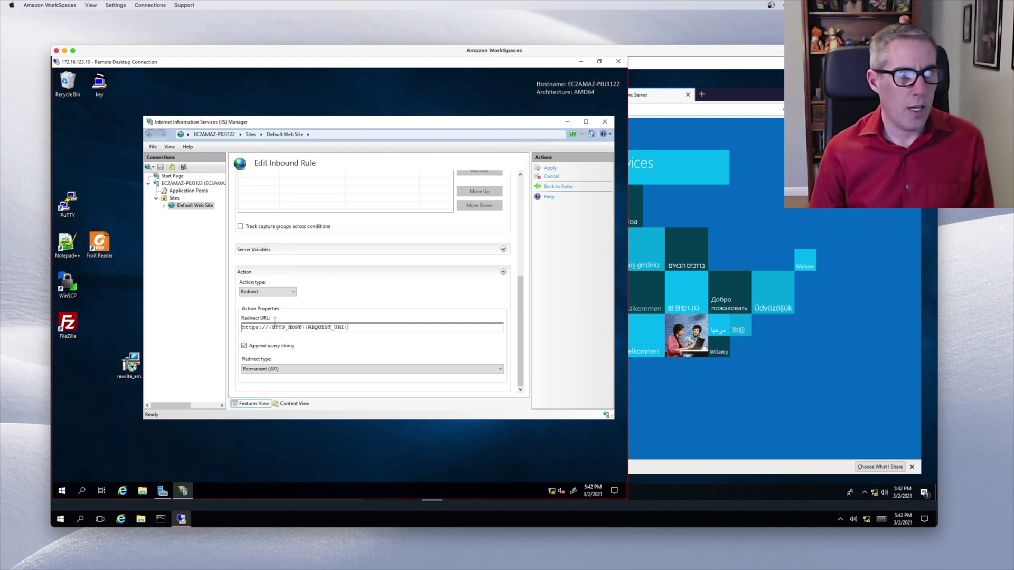
pyautogui.click(279, 346)
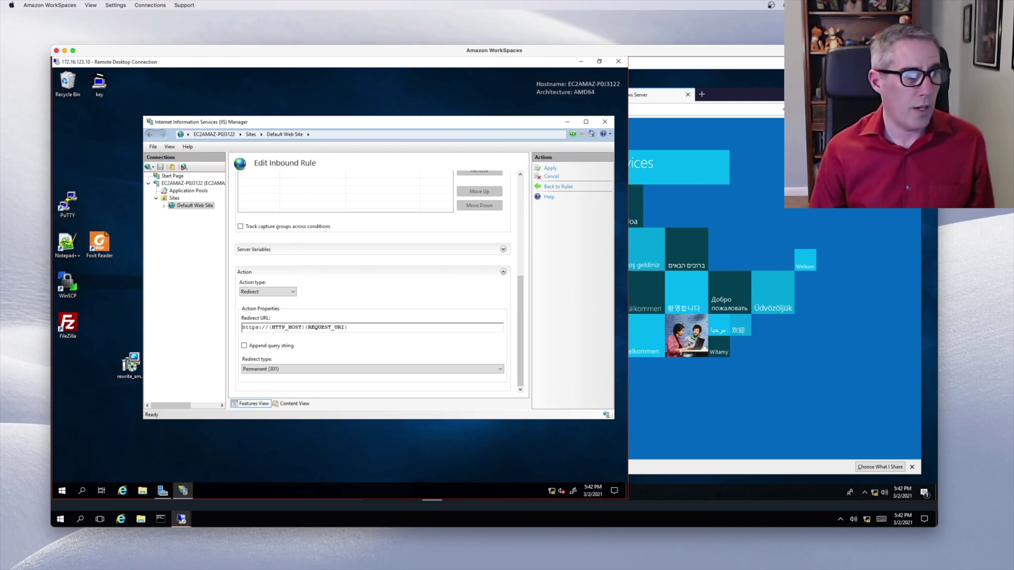
pyautogui.click(550, 169)
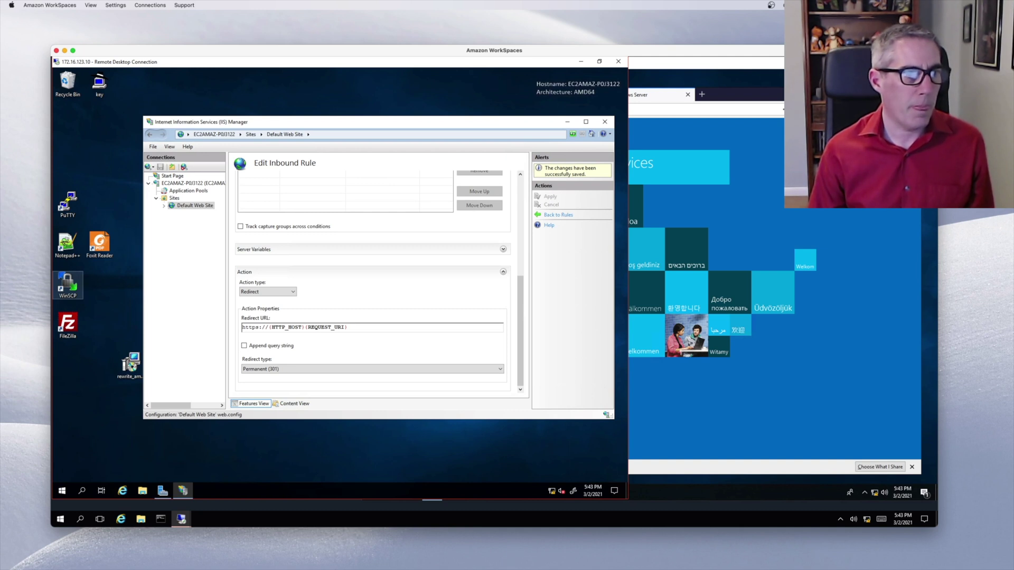
# Step: Open the Default Web Site's wwwroot folder and review the Redirect rule in web.config with Notepad++
pyautogui.rightClick(174, 206)
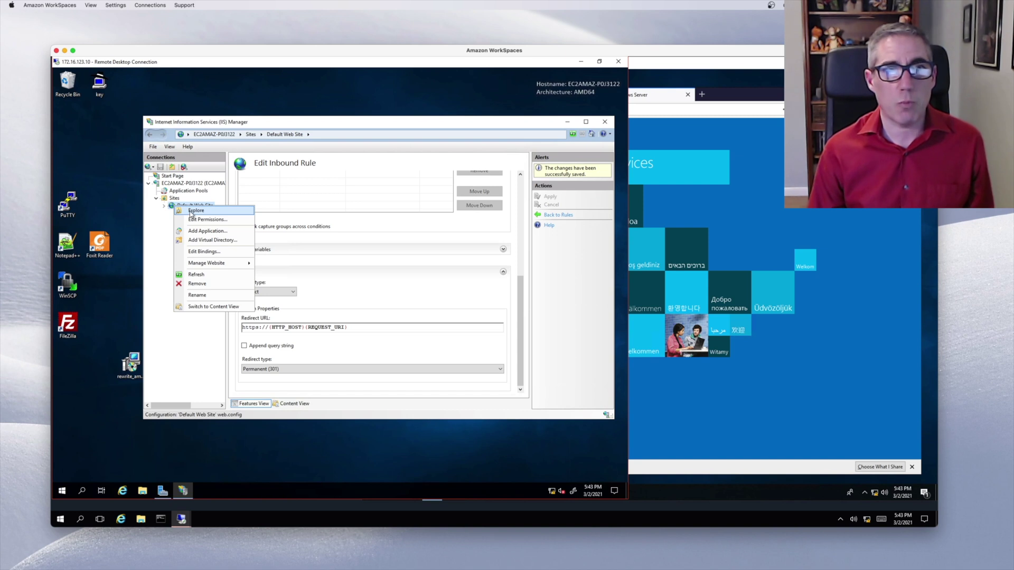
pyautogui.click(191, 211)
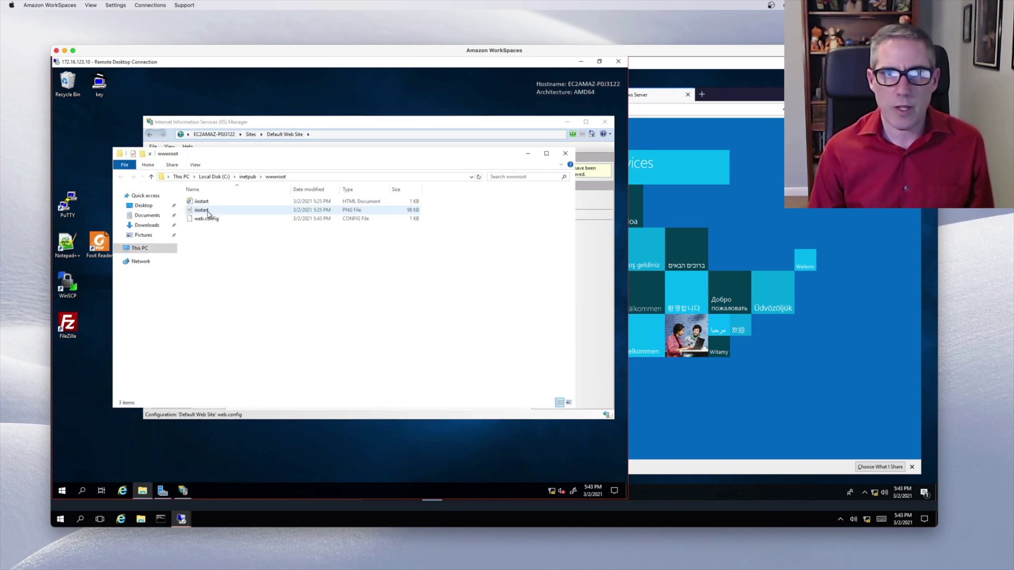
pyautogui.click(218, 223)
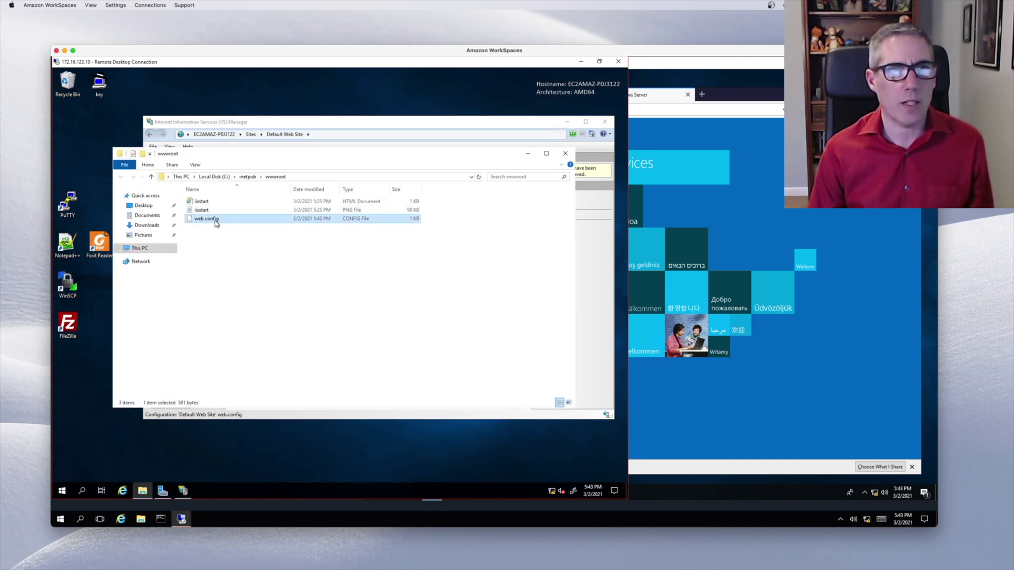
pyautogui.rightClick(216, 223)
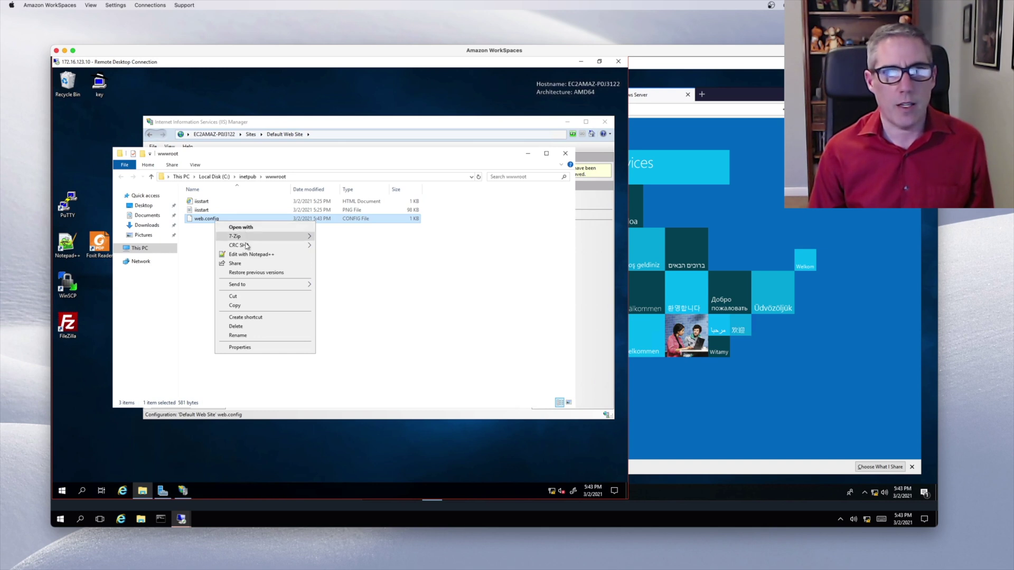
pyautogui.click(263, 255)
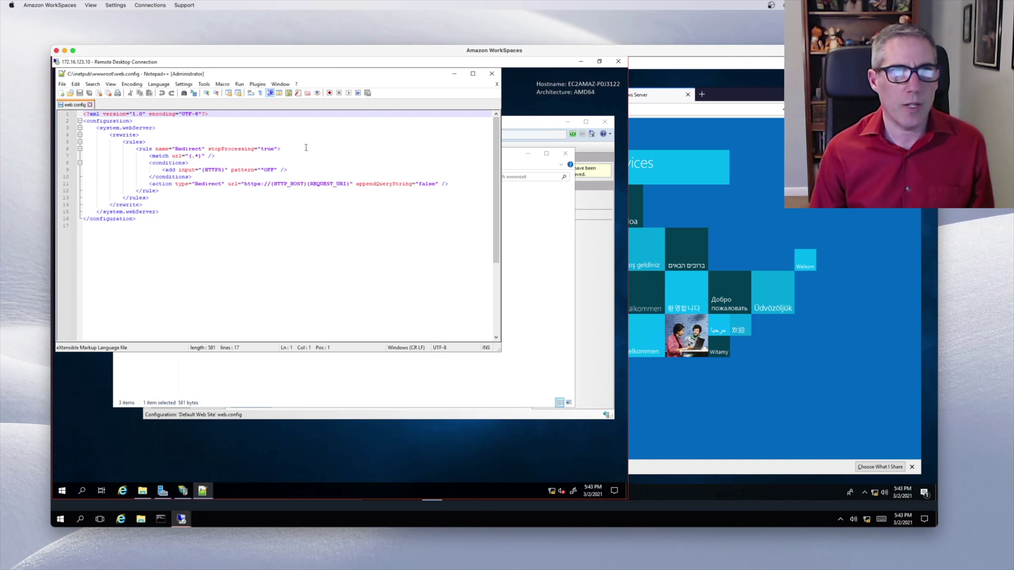
pyautogui.click(491, 73)
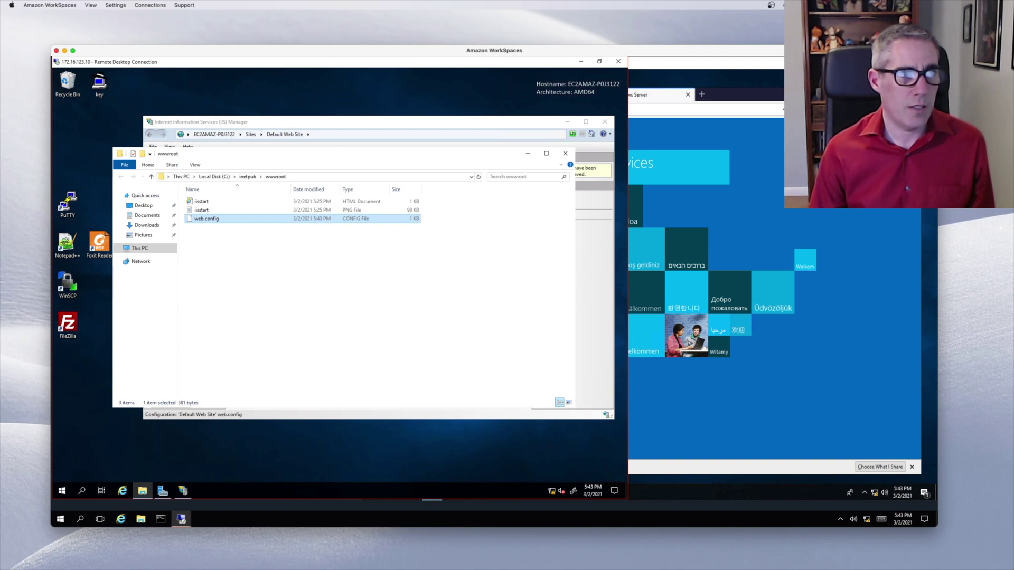
pyautogui.click(722, 196)
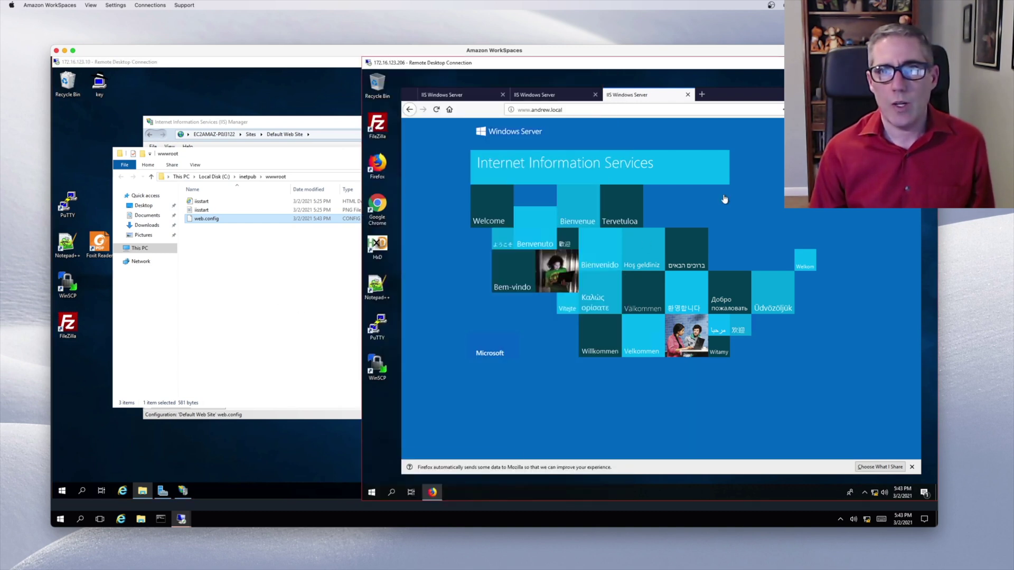
pyautogui.click(574, 107)
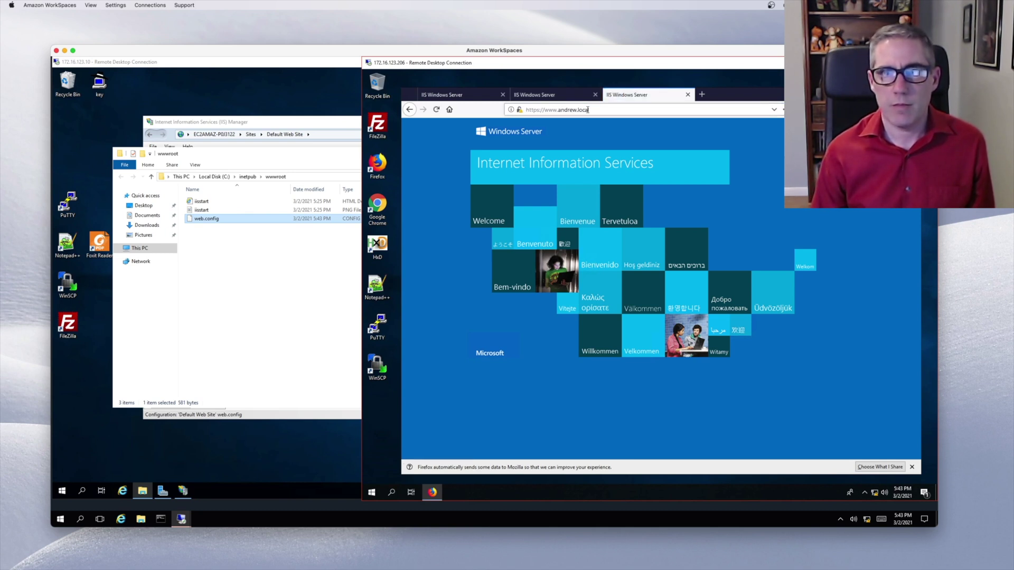
pyautogui.click(702, 95)
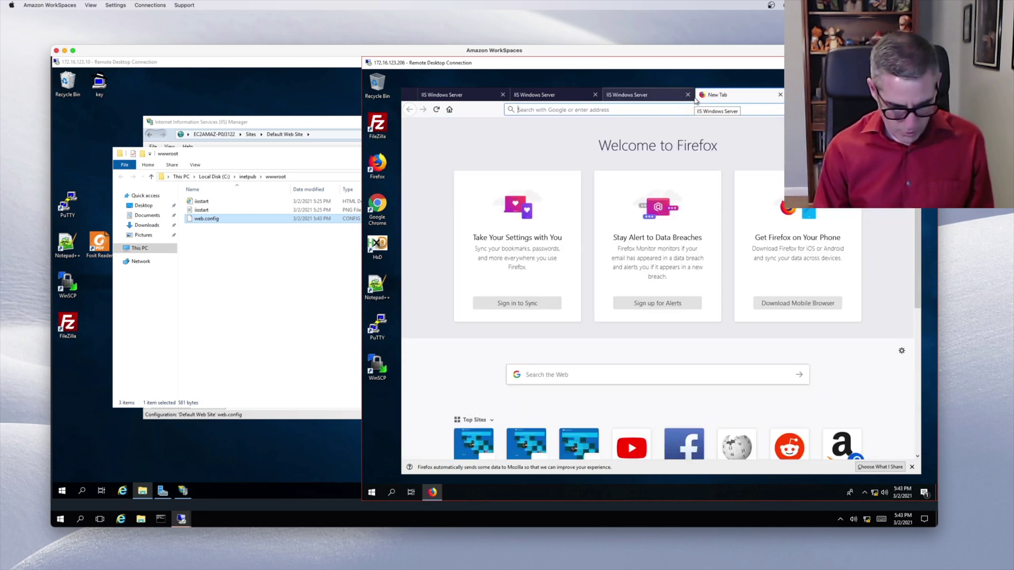
pyautogui.write('www.andrew.local/')
pyautogui.press('Return')
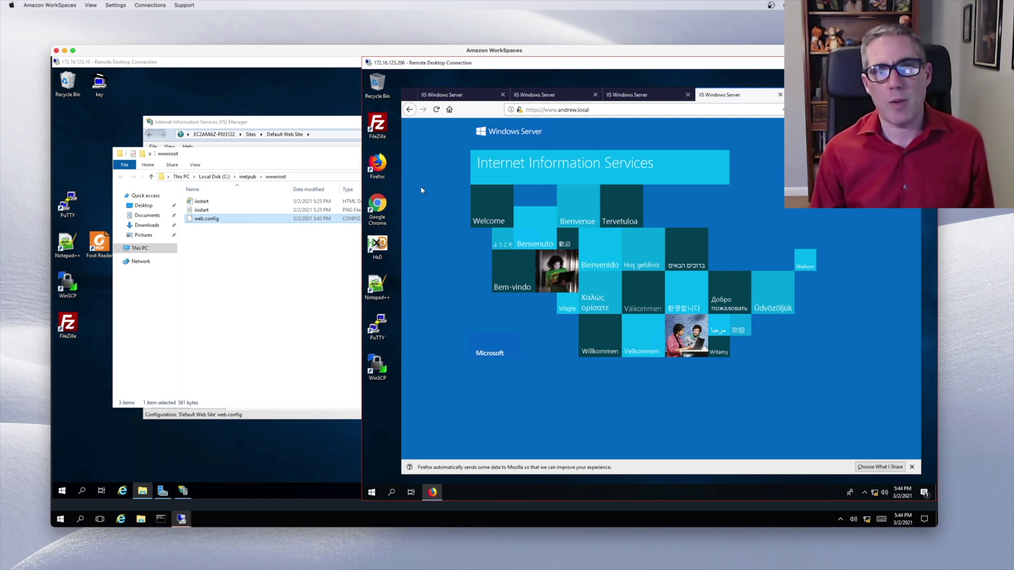
pyautogui.doubleClick(382, 208)
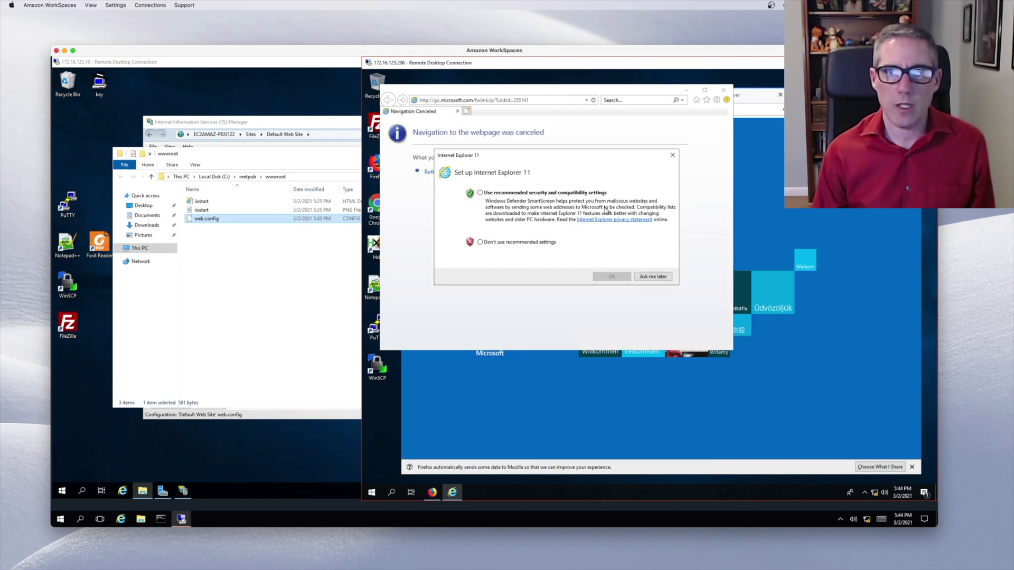
pyautogui.click(672, 155)
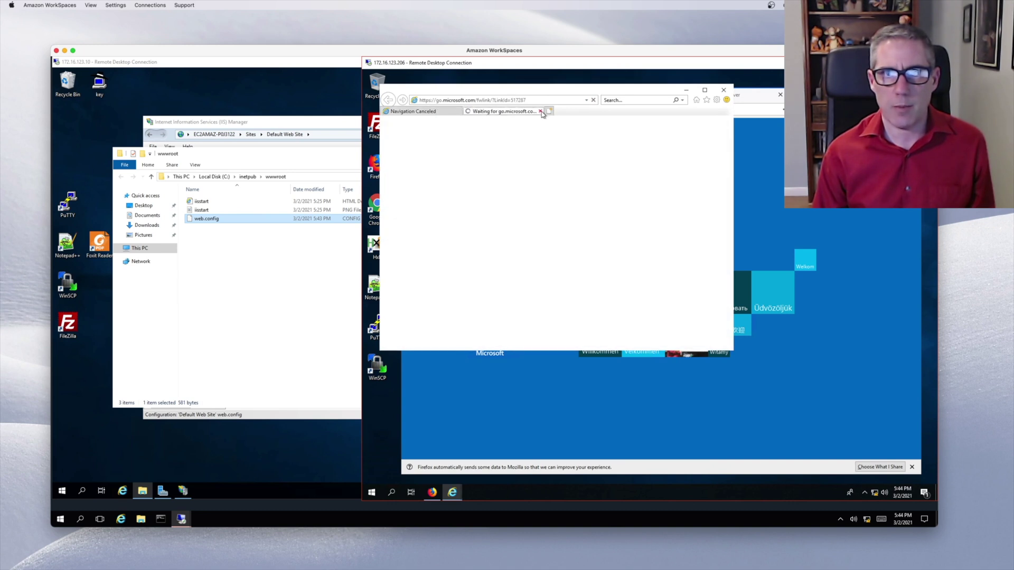
pyautogui.click(540, 111)
pyautogui.click(535, 99)
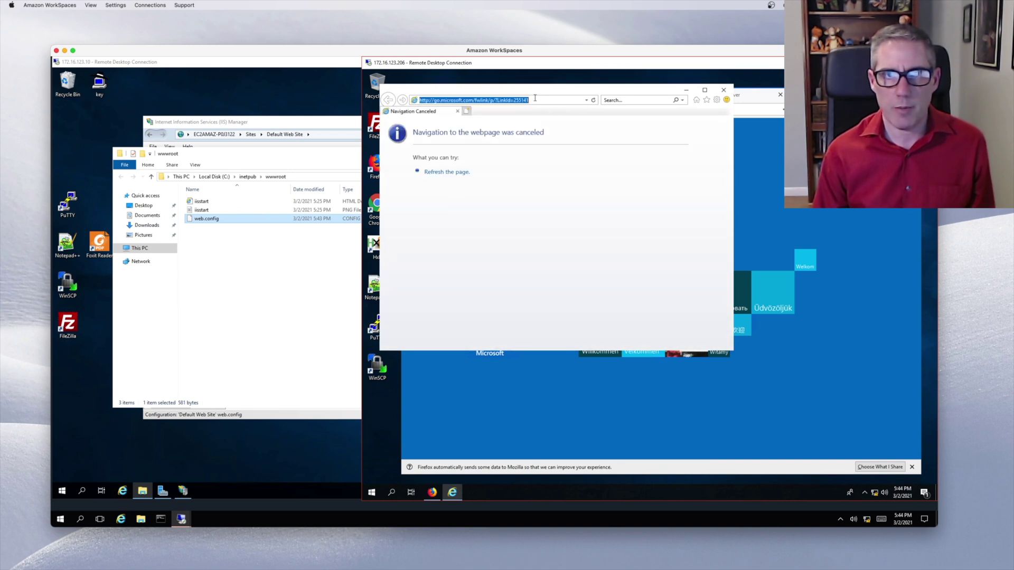
pyautogui.write('www.')
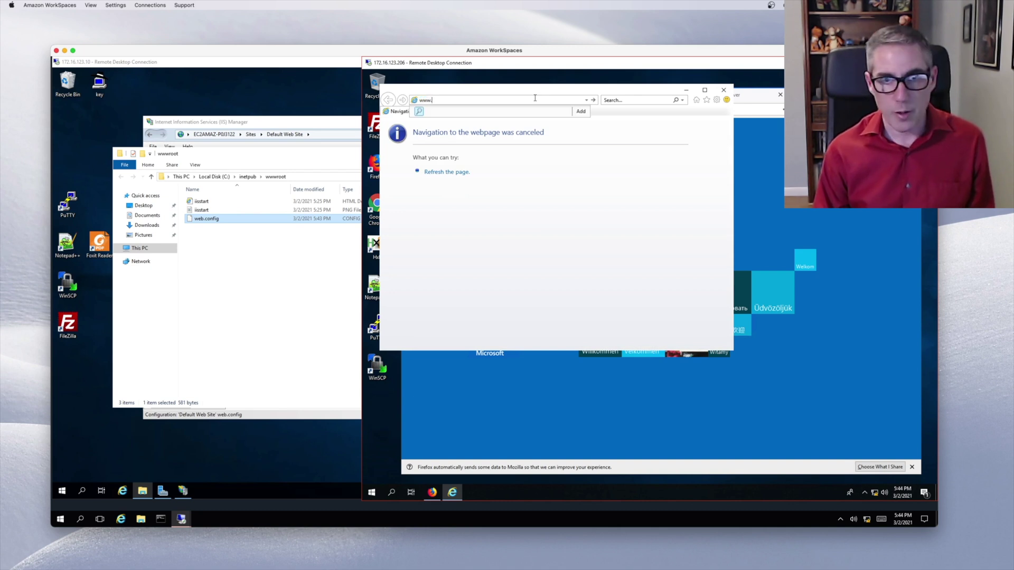
pyautogui.write('andrew.local')
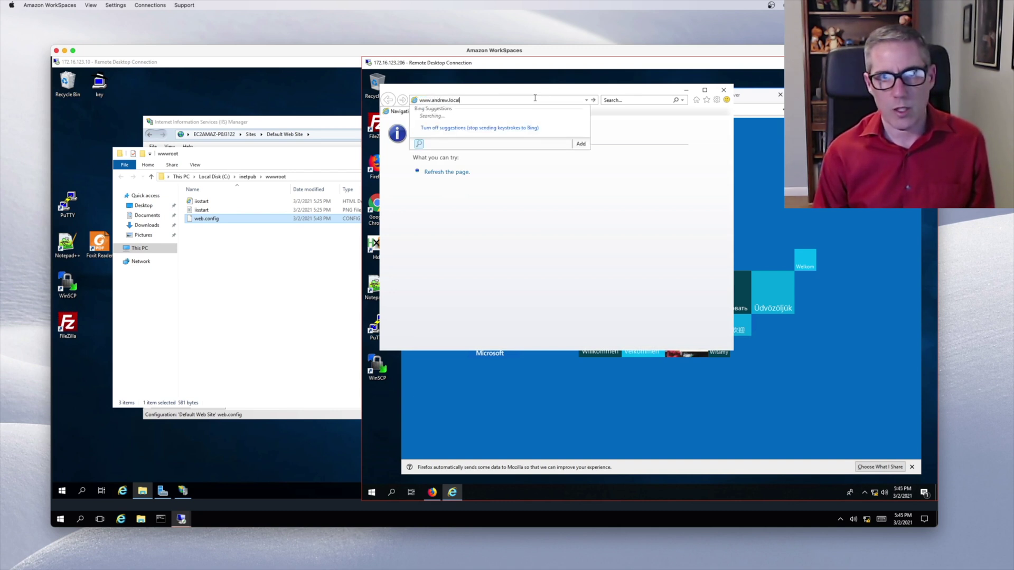
pyautogui.press('Return')
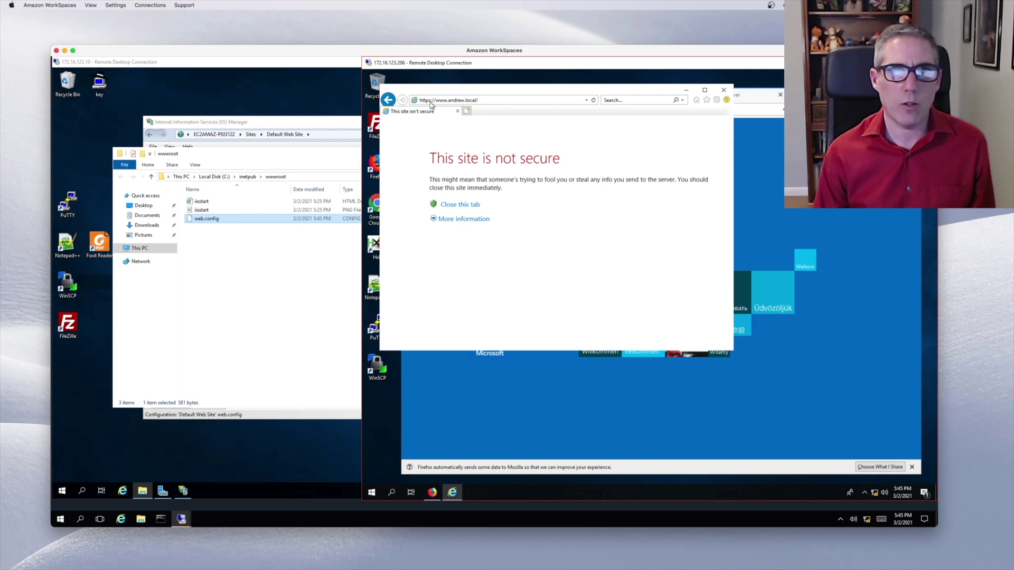
# Step: Accept the certificate warning to reach the https IIS page, then check the site's security info in Firefox
pyautogui.click(441, 221)
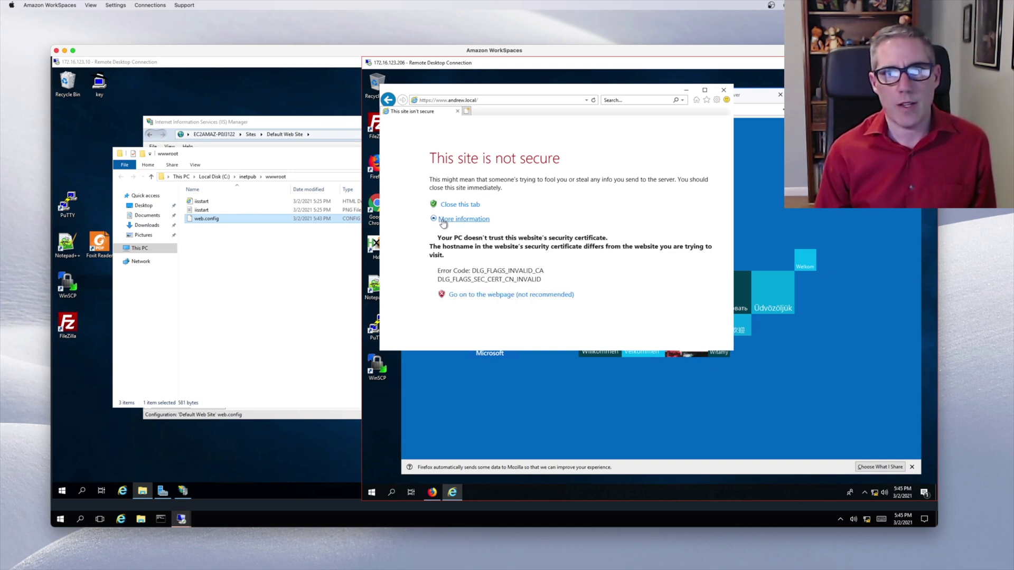
pyautogui.click(492, 295)
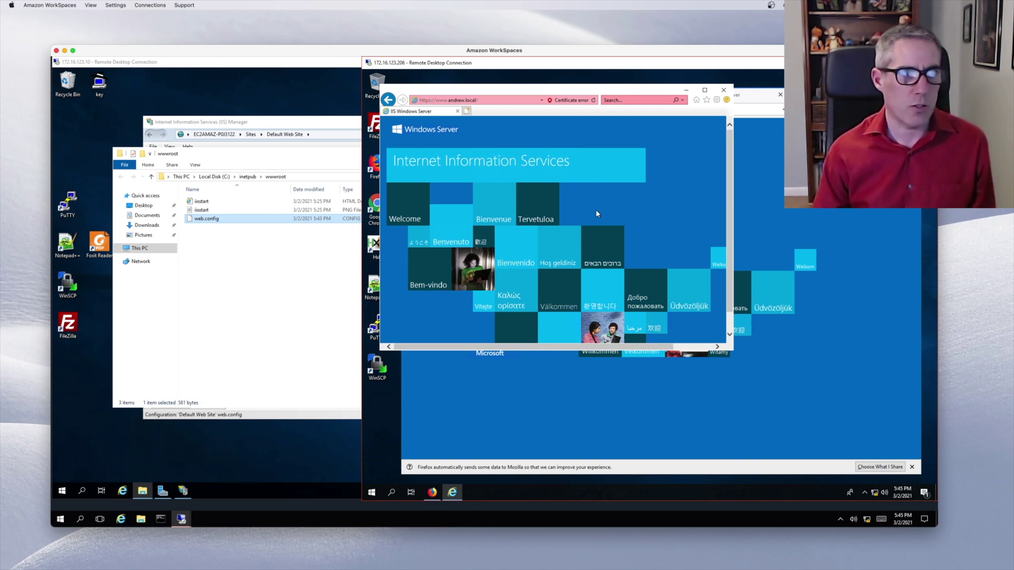
pyautogui.click(571, 100)
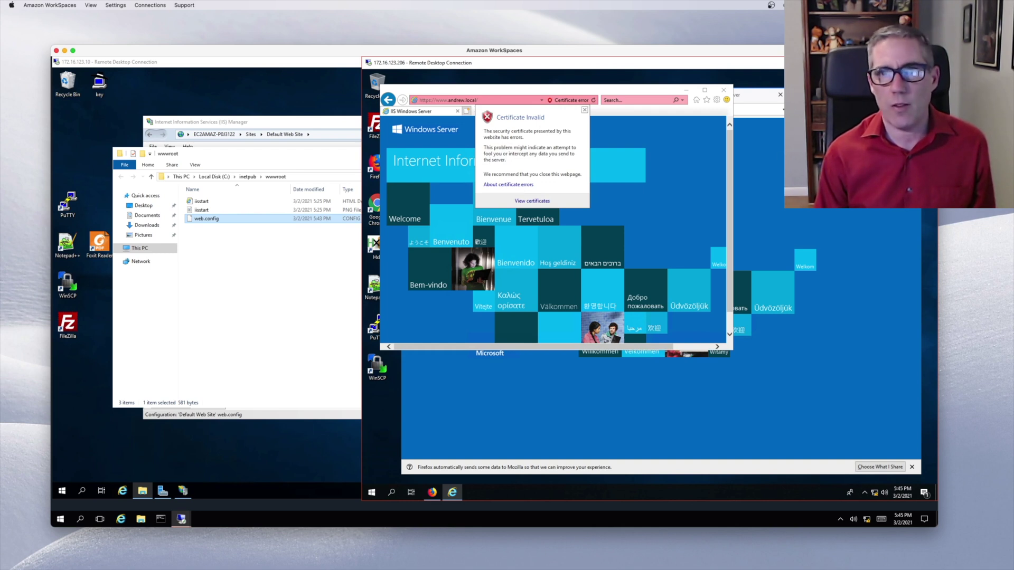
pyautogui.hotkey('alt', 'Tab')
pyautogui.click(436, 109)
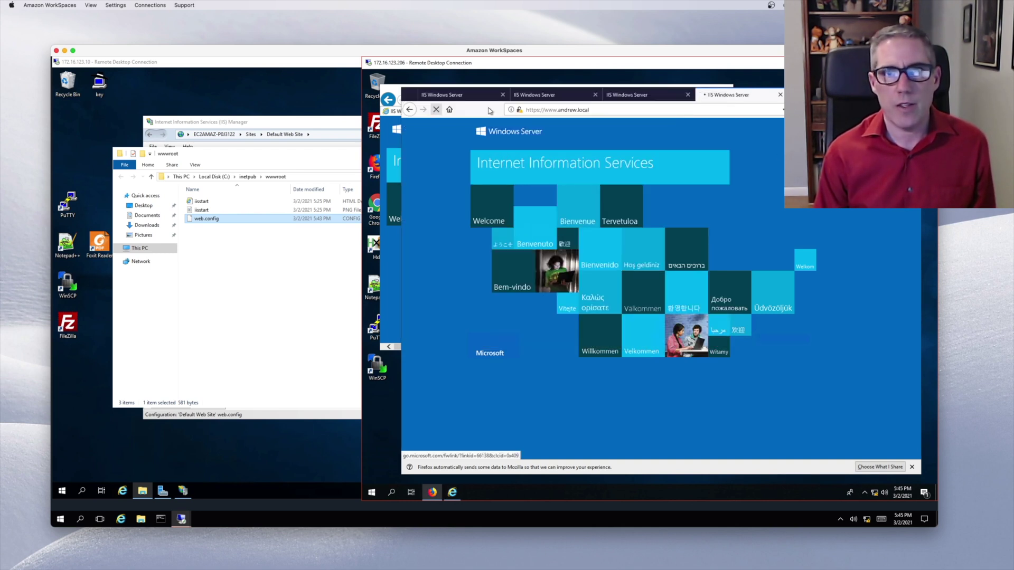
pyautogui.click(517, 109)
pyautogui.hotkey('ctrl', 't')
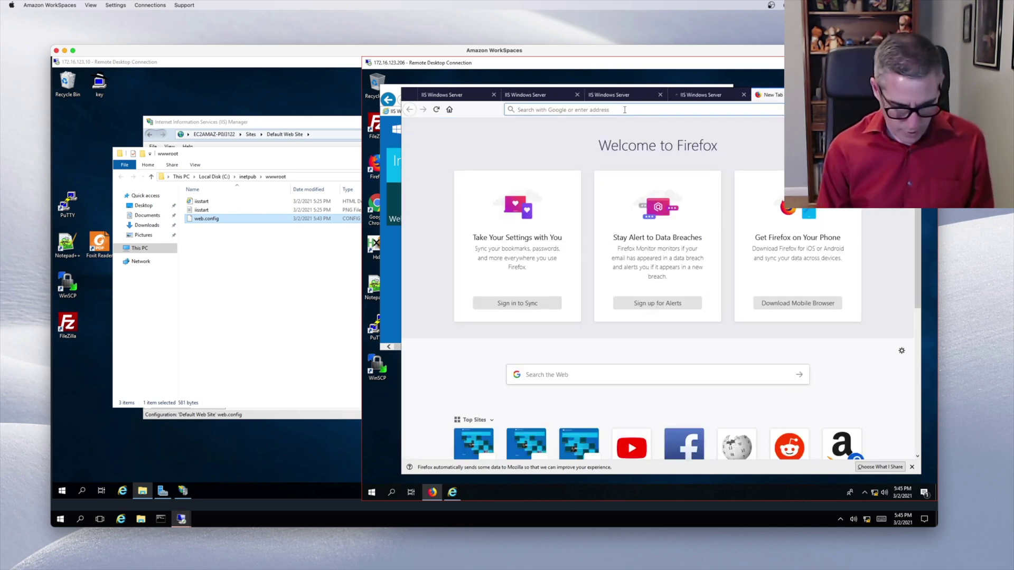
pyautogui.write('www.andrew.local')
pyautogui.press('Return')
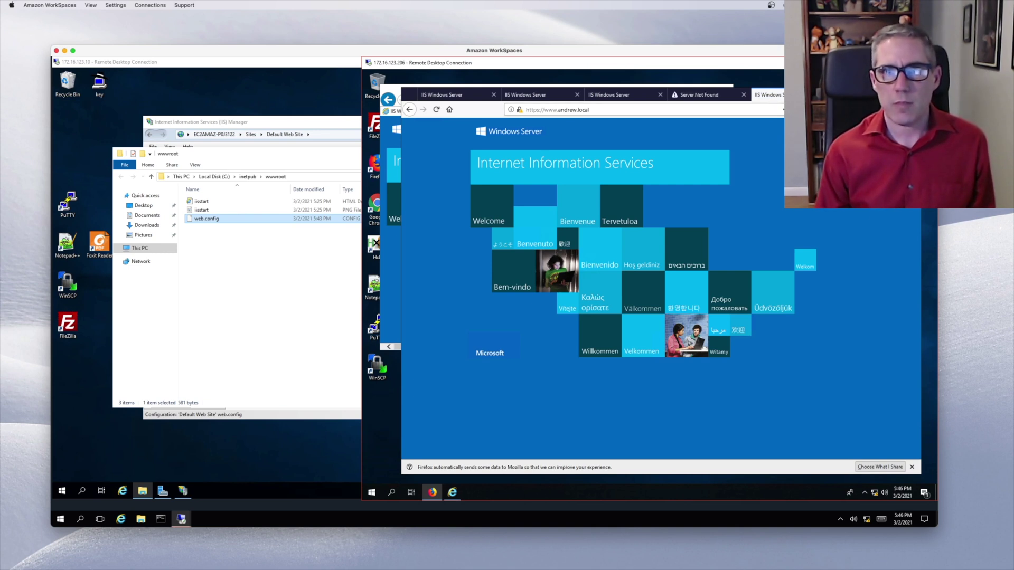
# Step: Load 172.16.123.10 in another new tab and confirm it redirects to https
pyautogui.hotkey('ctrl', 't')
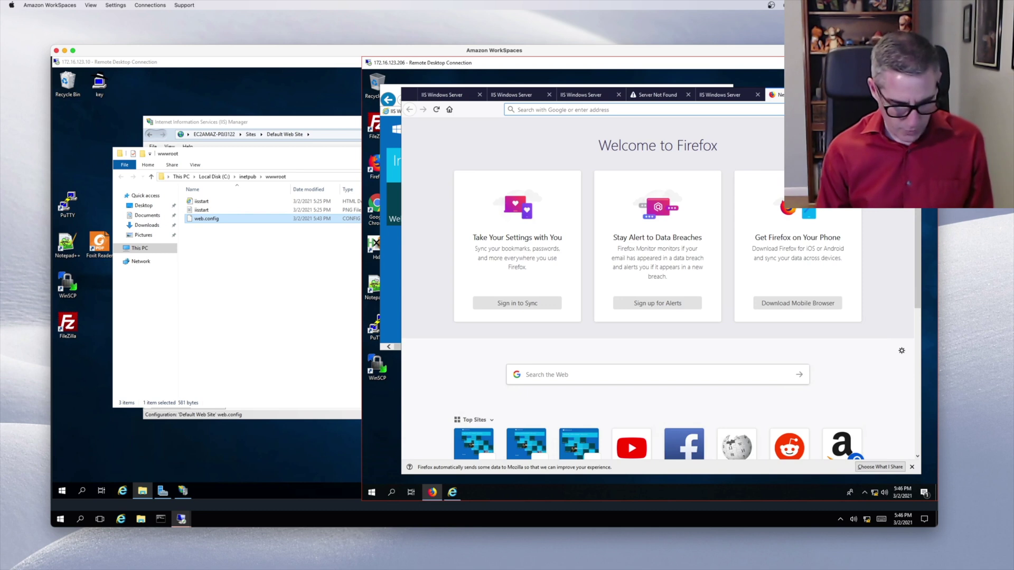
pyautogui.write('172')
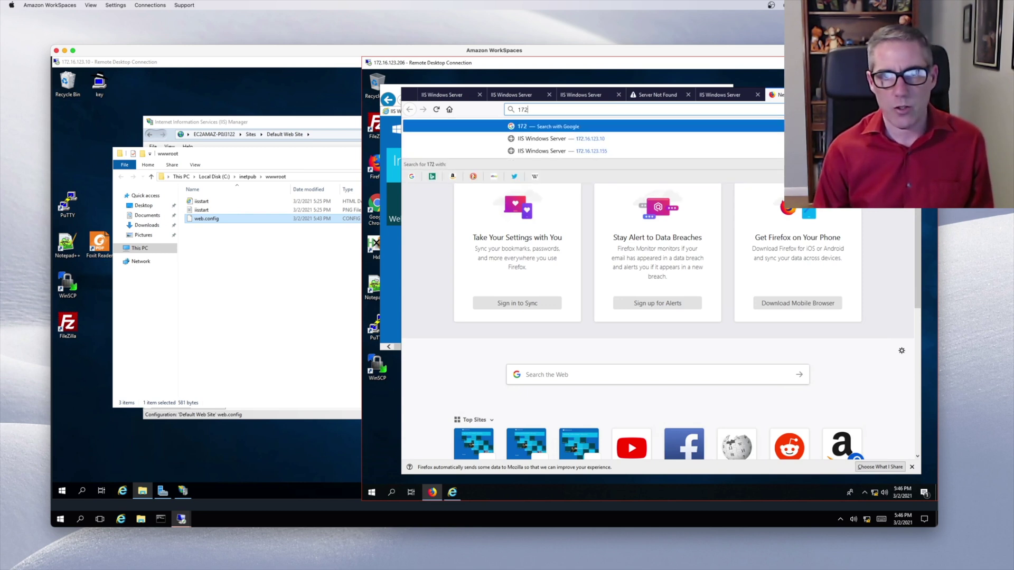
pyautogui.press('Down')
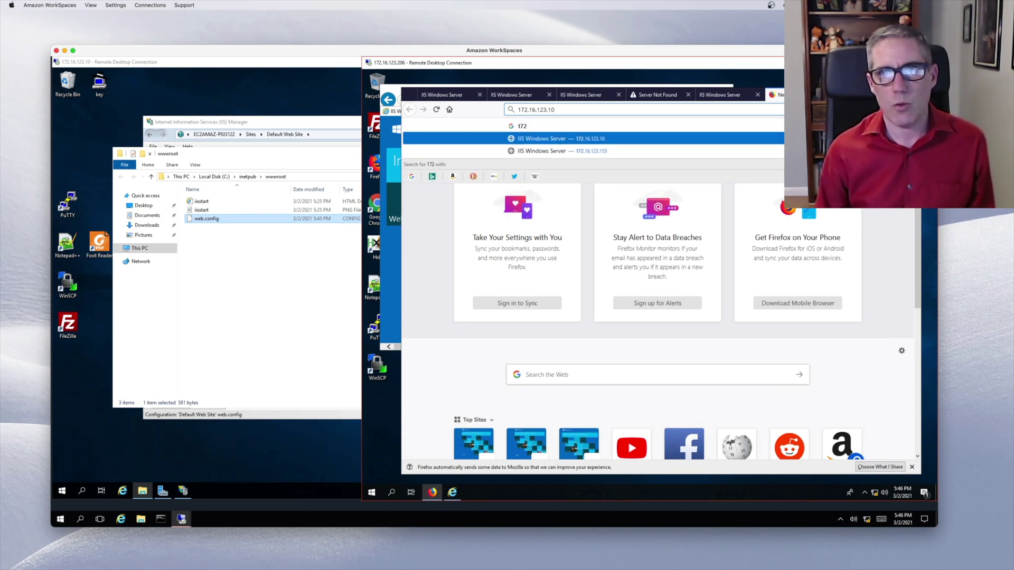
pyautogui.press('Return')
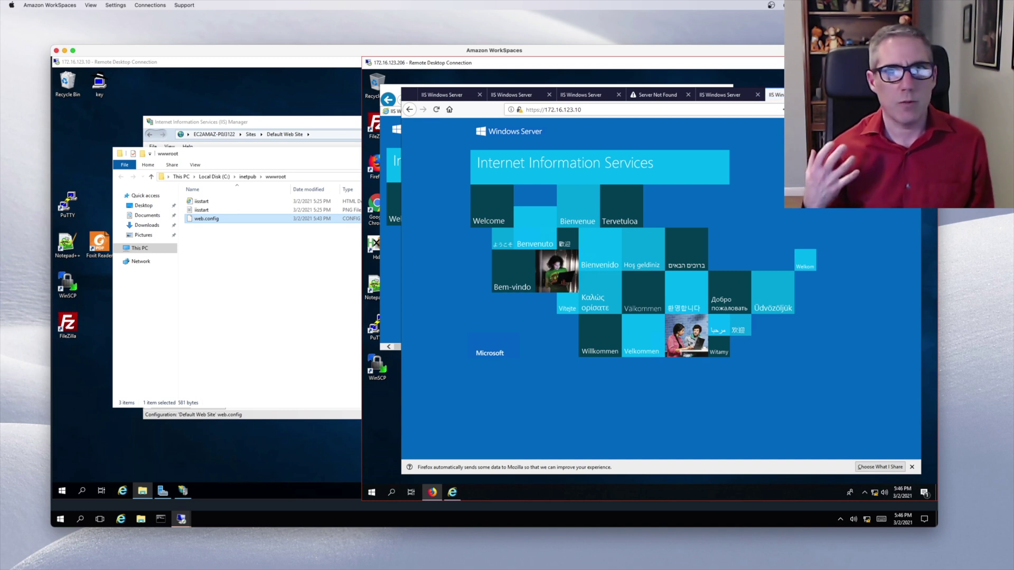
pyautogui.click(539, 110)
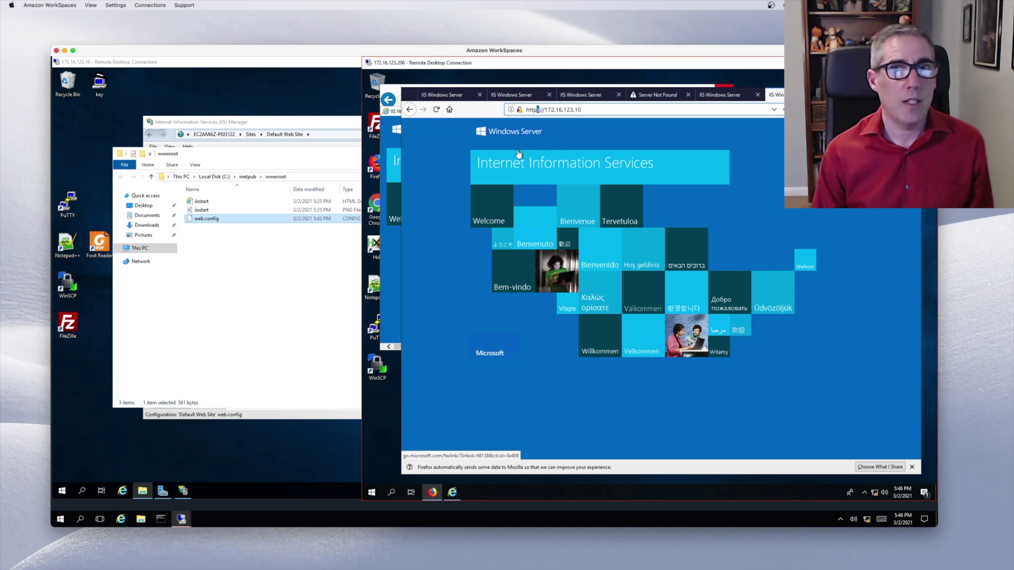